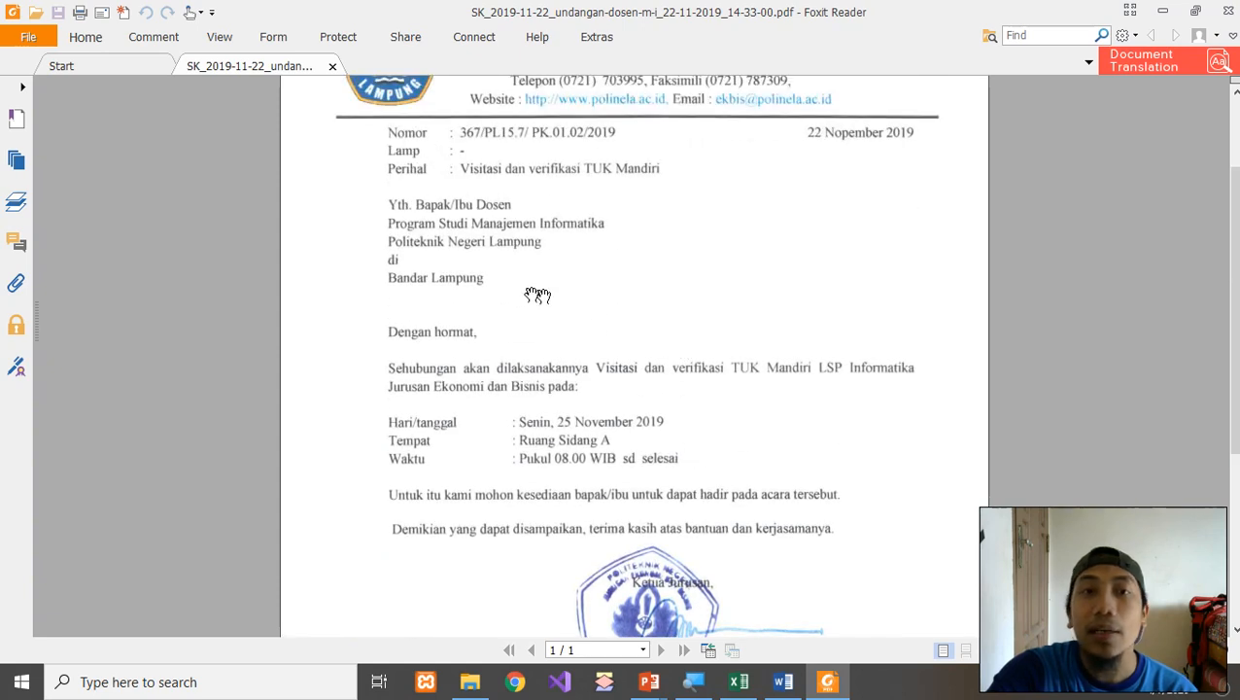
# - Examine the letterhead, reference details and addressee block of the scanned invitation letter
pyautogui.keyDown('ctrl'); pyautogui.scroll(1, 478, 269); pyautogui.keyUp('ctrl')
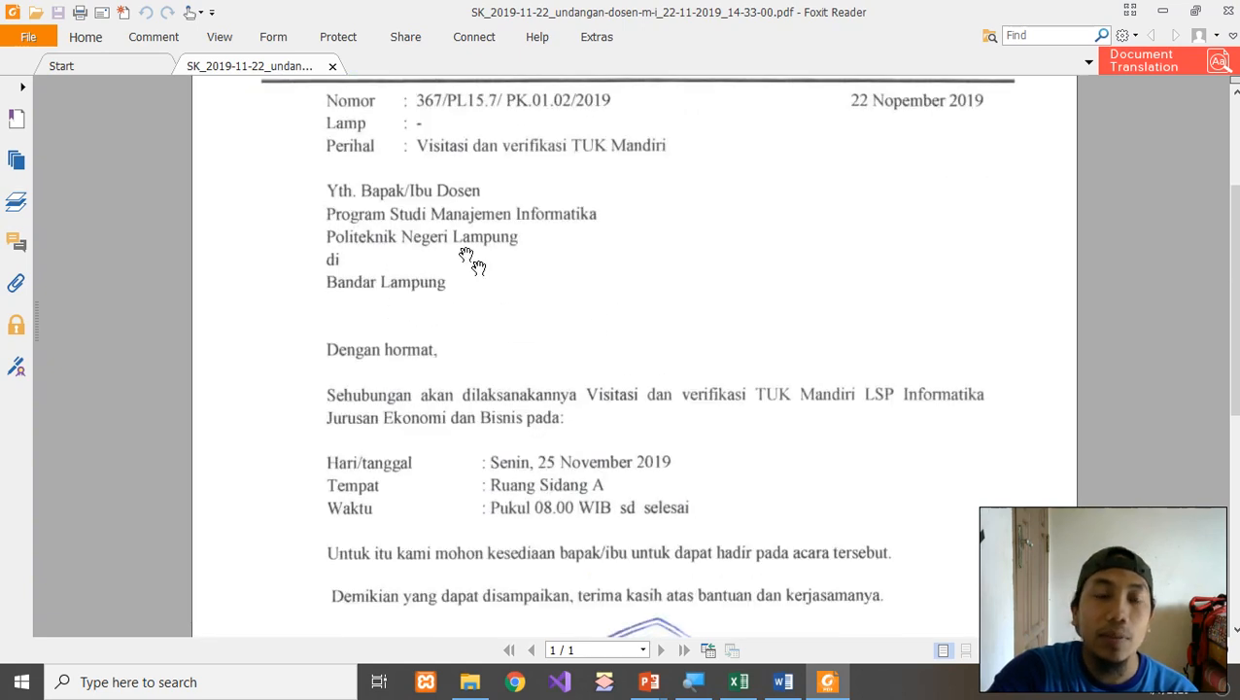
pyautogui.scroll(2, 469, 259)
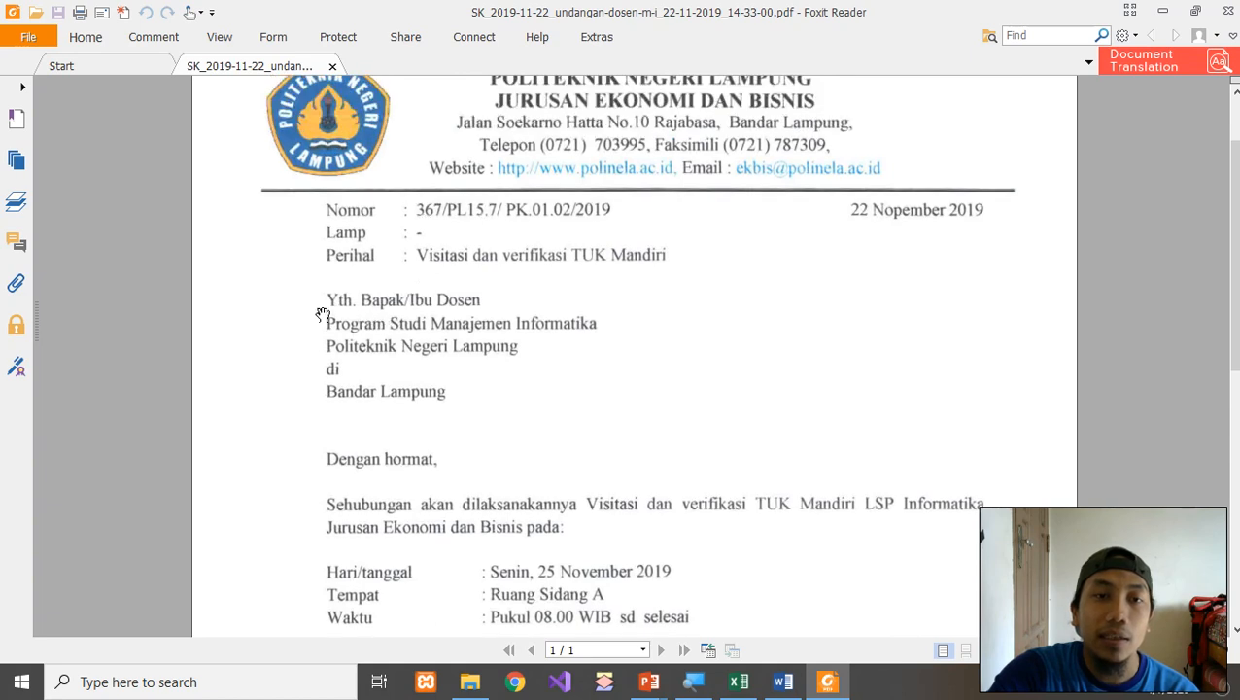
pyautogui.scroll(2, 361, 324)
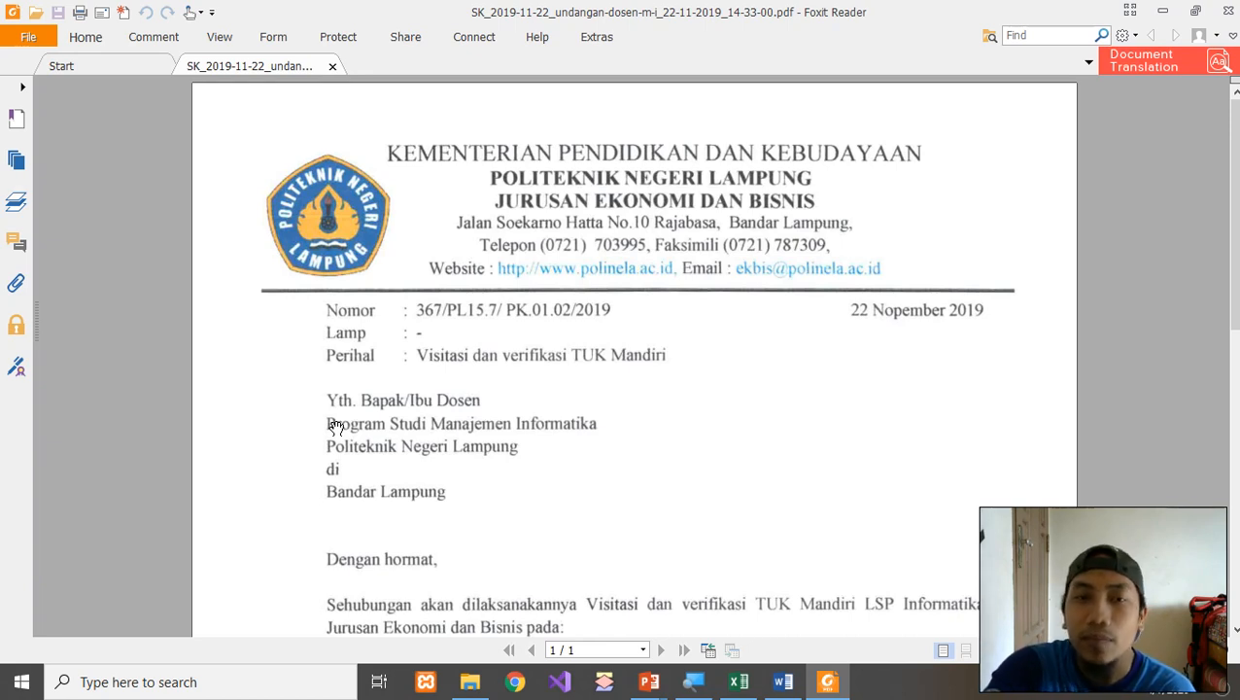
pyautogui.scroll(-1, 630, 424)
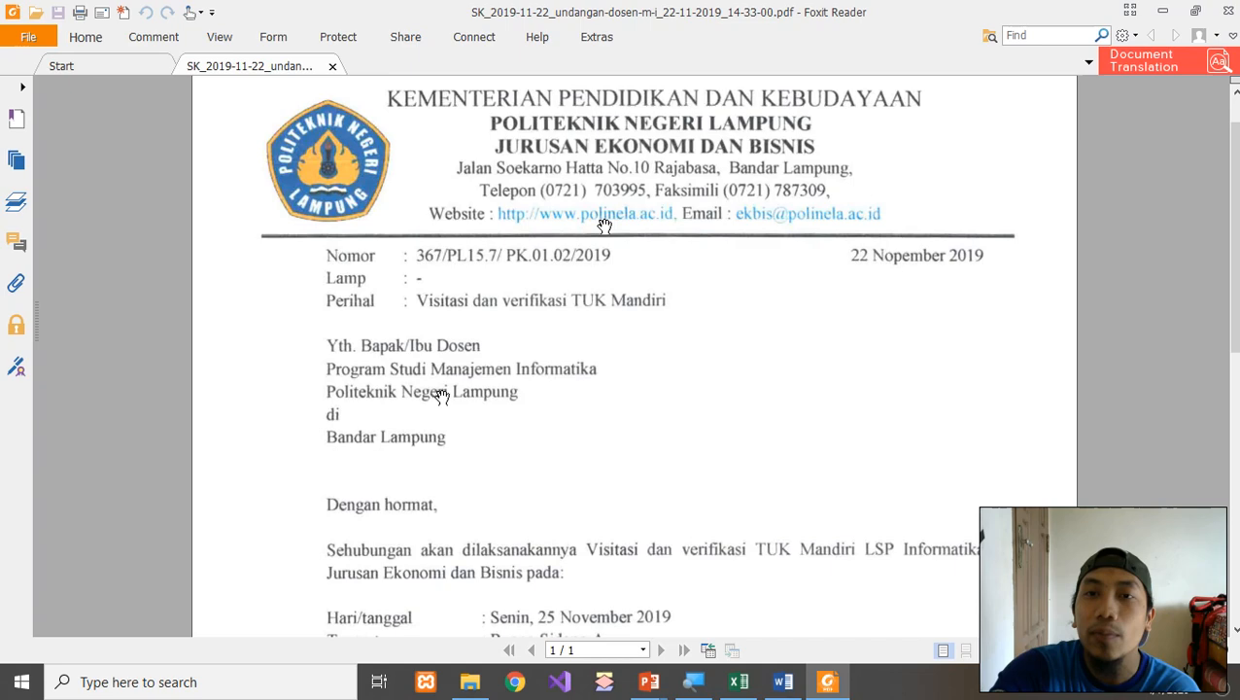
pyautogui.scroll(-4, 702, 251)
pyautogui.scroll(5, 700, 258)
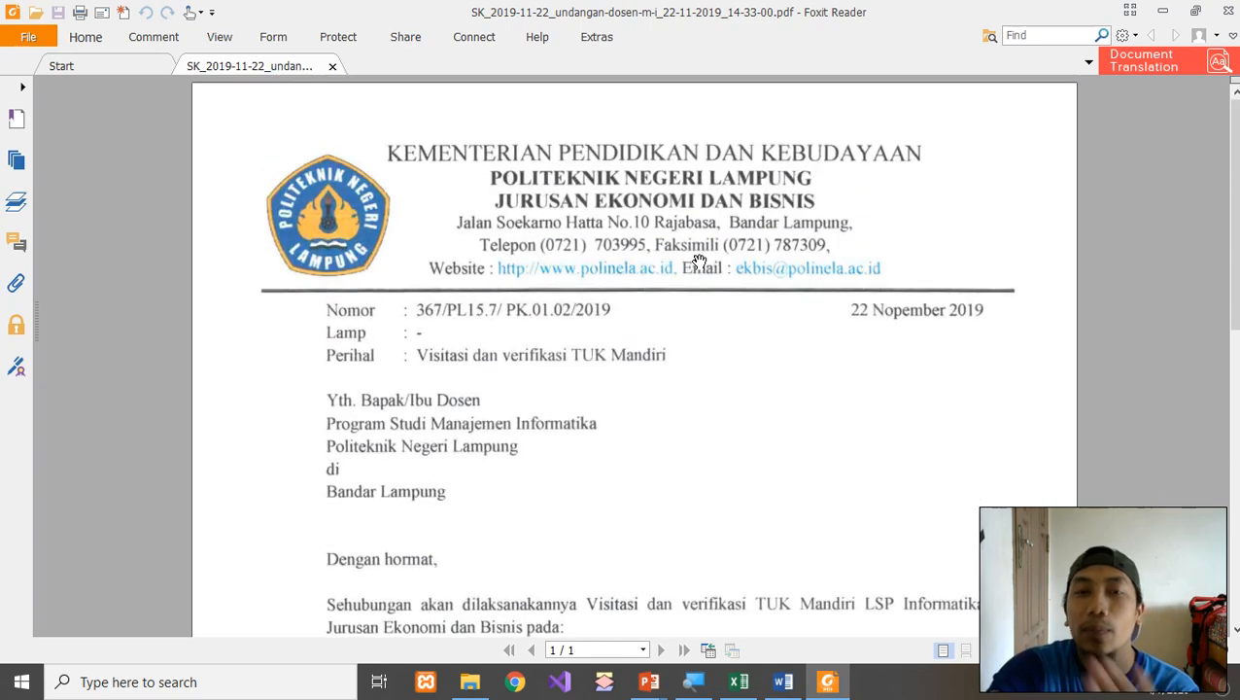
pyautogui.scroll(-2, 699, 262)
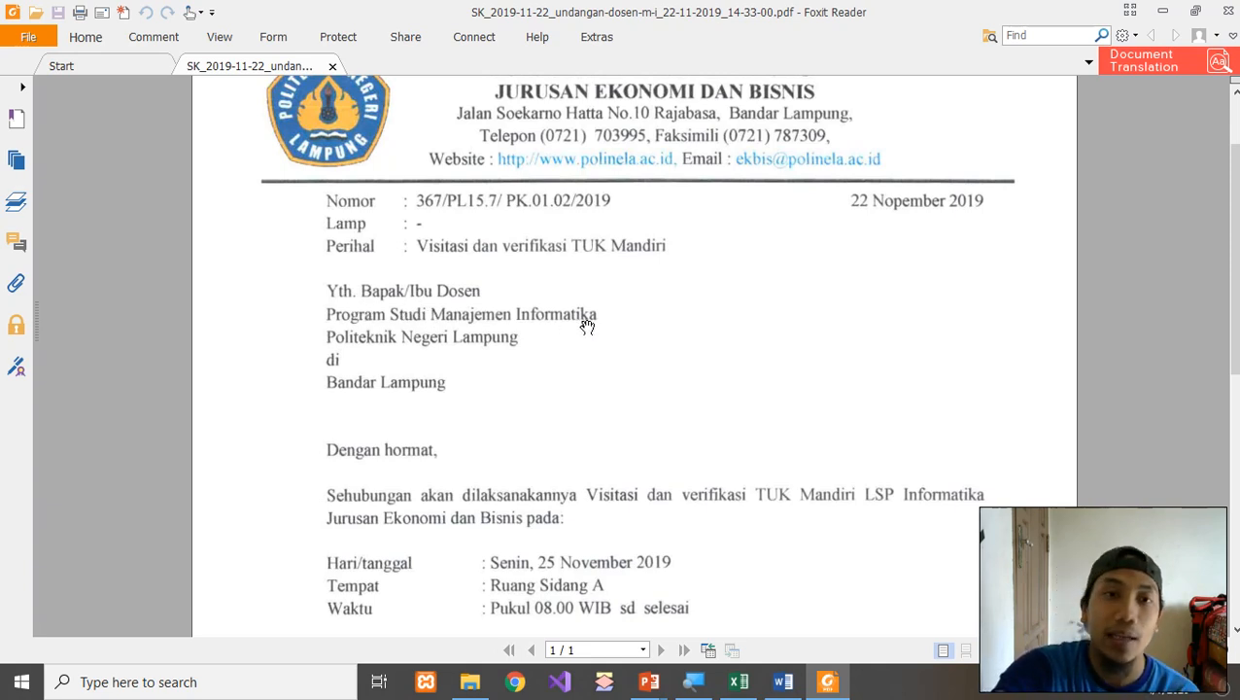
pyautogui.scroll(-1, 593, 329)
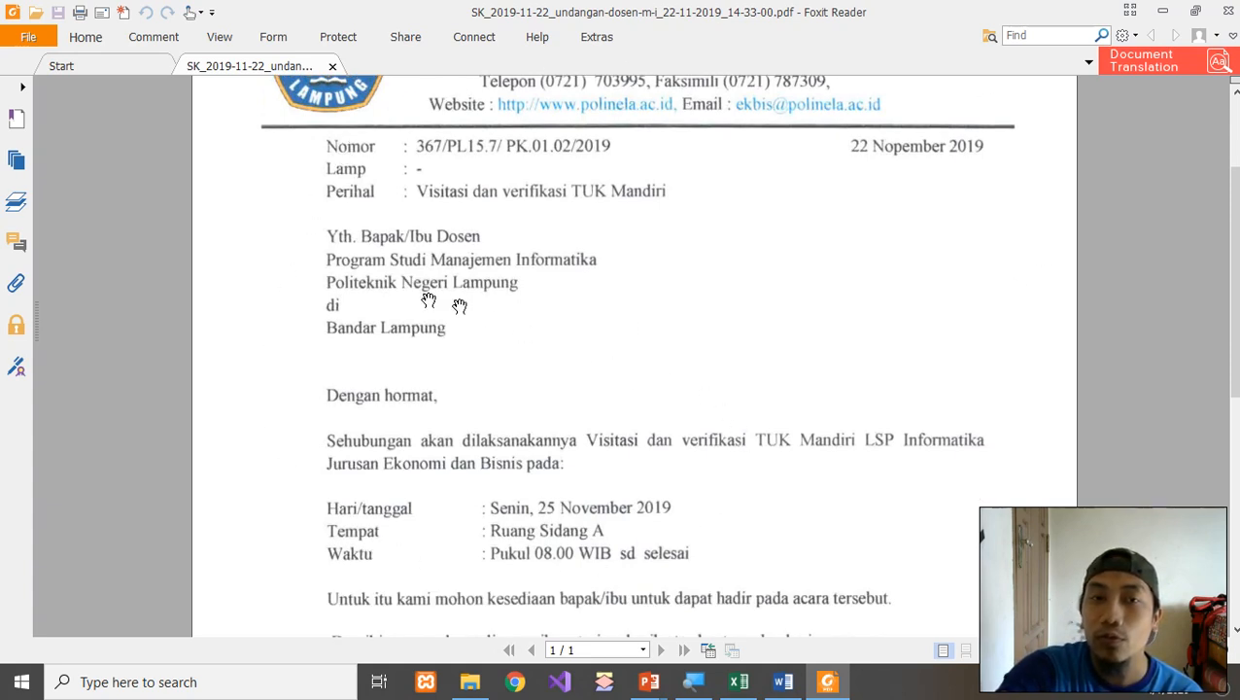
pyautogui.scroll(-1, 578, 268)
pyautogui.scroll(1, 577, 268)
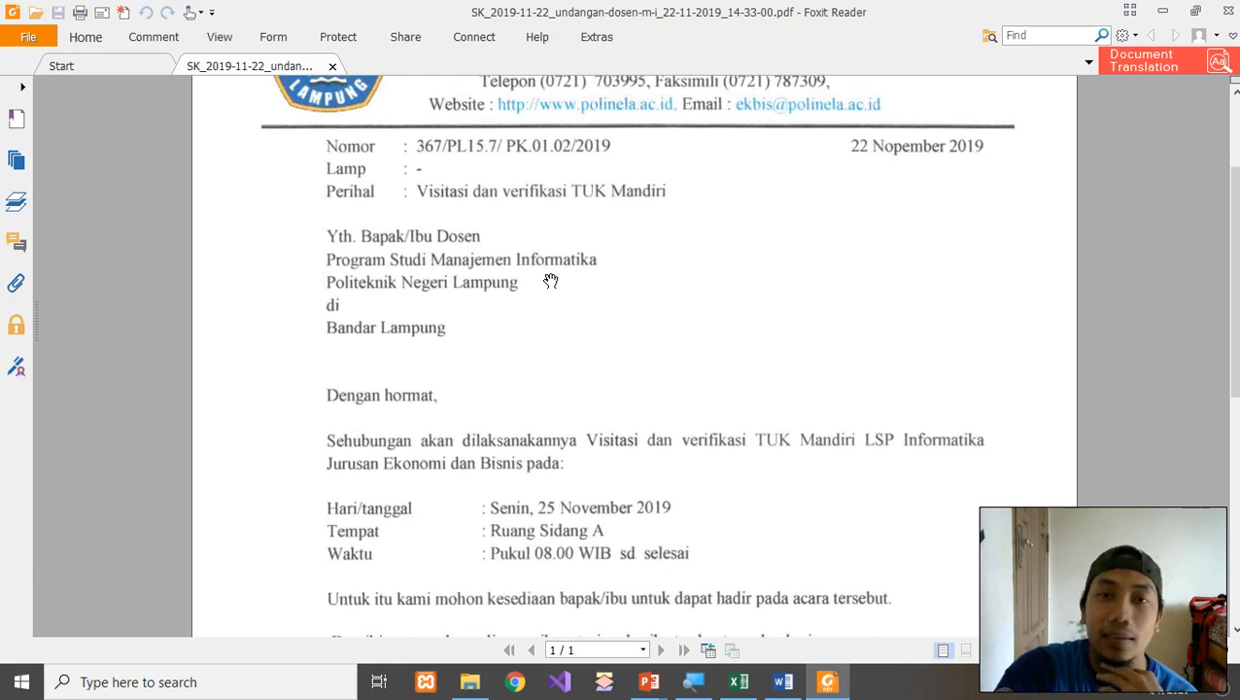
# - Read the invitation letter from its letterhead through the event details to the signature, and return to its beginning
pyautogui.scroll(3, 550, 281)
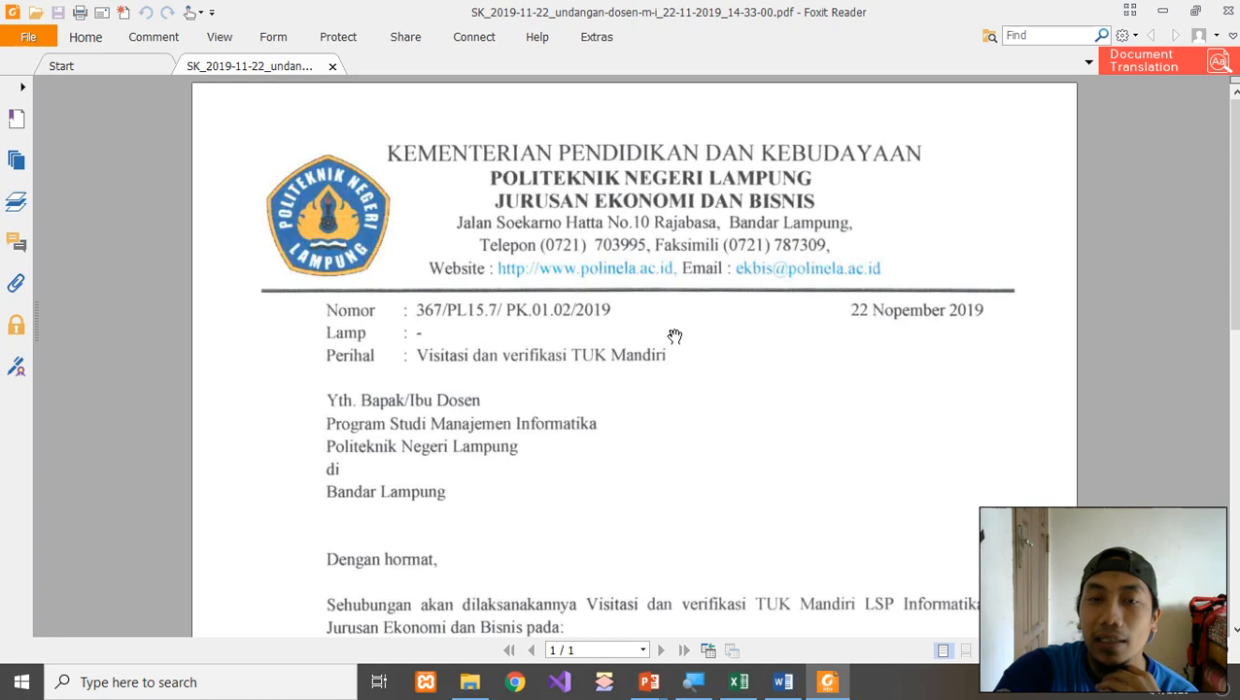
pyautogui.scroll(-3, 674, 337)
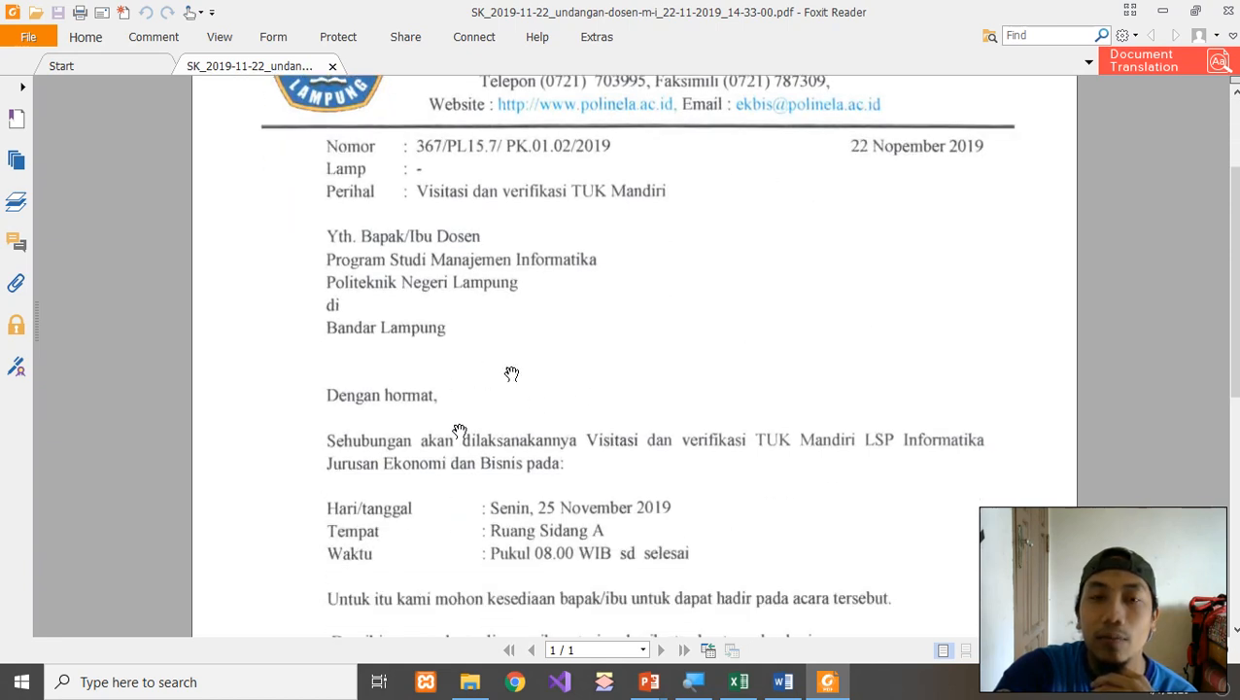
pyautogui.scroll(-5, 777, 367)
pyautogui.scroll(-2, 778, 366)
pyautogui.scroll(2, 778, 367)
pyautogui.scroll(2, 677, 364)
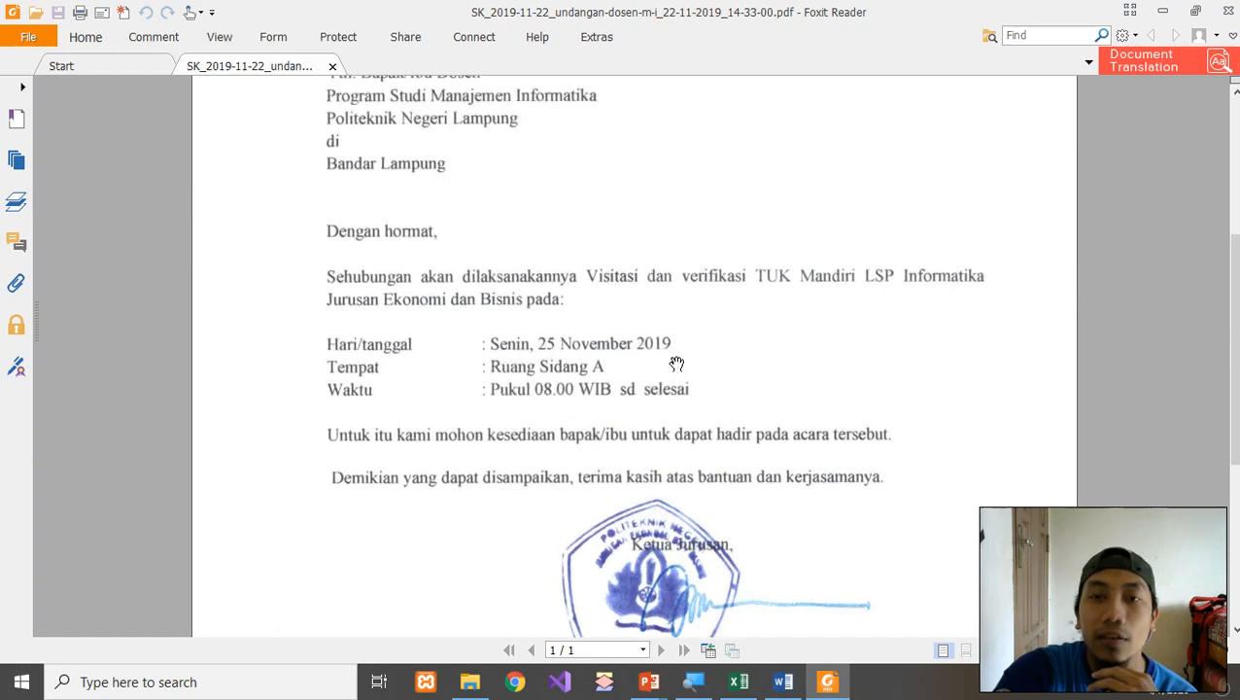
pyautogui.scroll(6, 676, 363)
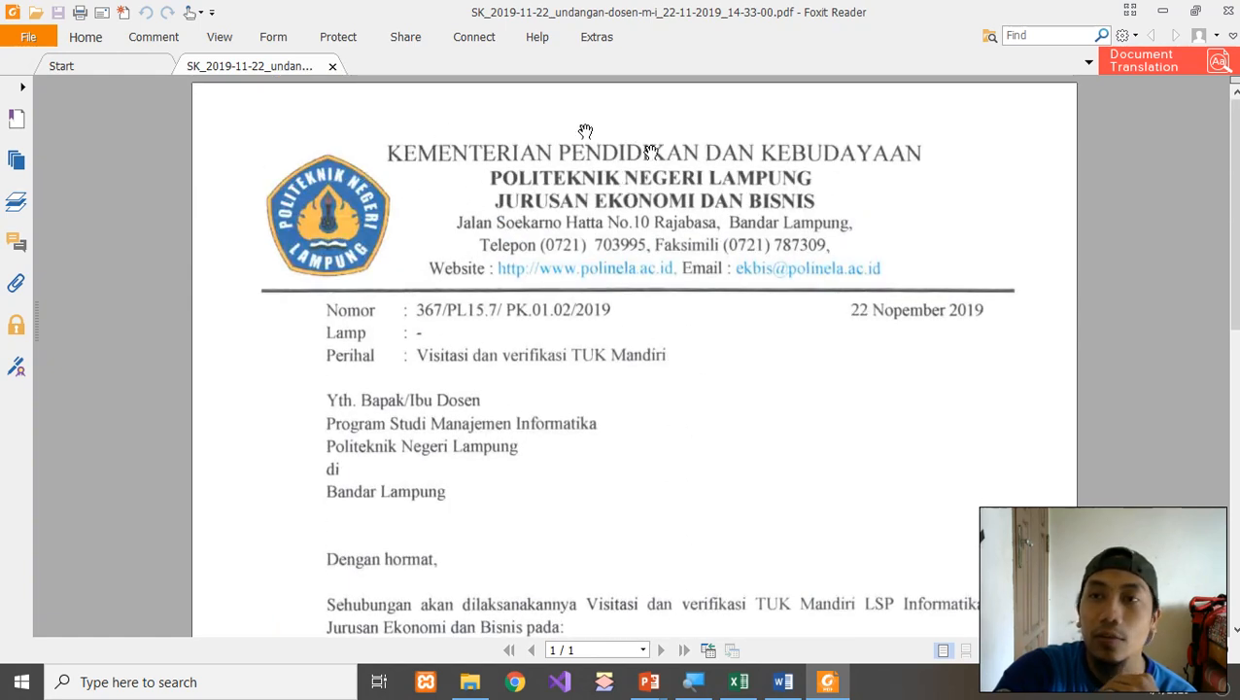
# - Close the invitation PDF and switch to the Latihan Surat Massal.docx document in Word
pyautogui.click(1229, 13)
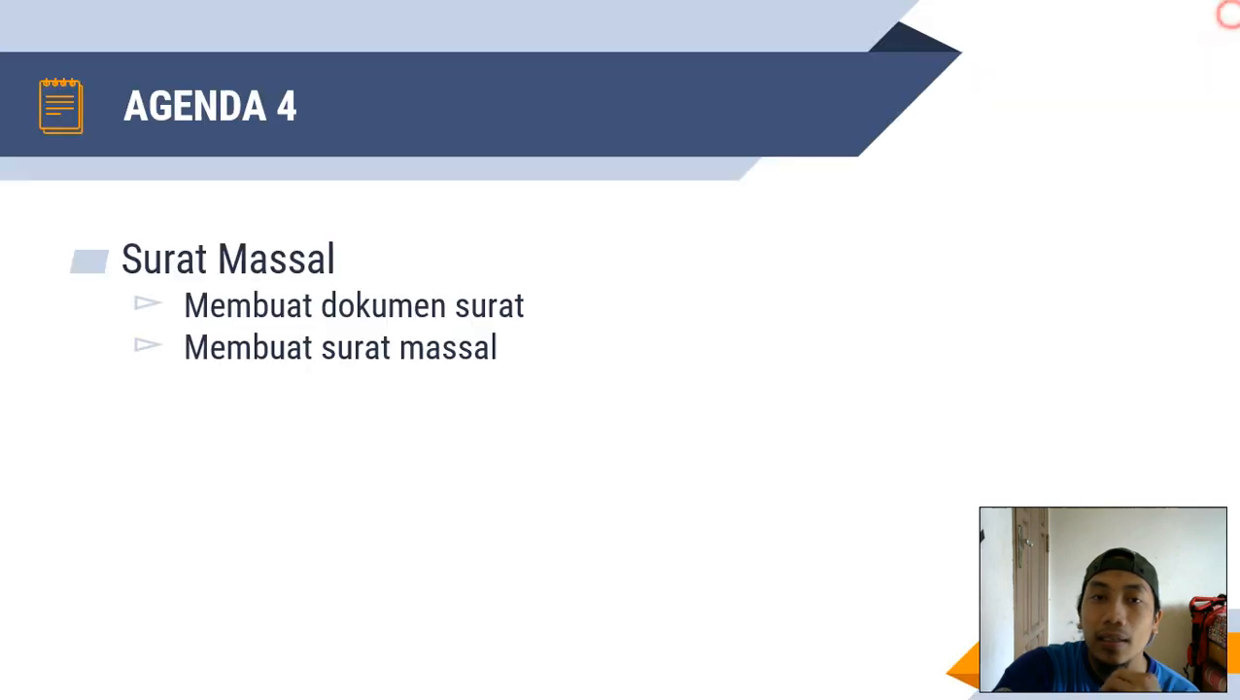
pyautogui.hotkey('alt', 'Tab')
pyautogui.press('Tab')
pyautogui.click(822, 496)
pyautogui.click(602, 400)
# - Read through the job application letter, from its date and recipient block to the attachment list and closing
pyautogui.scroll(-2, 714, 379)
pyautogui.scroll(-4, 622, 389)
pyautogui.scroll(5, 622, 388)
pyautogui.scroll(2, 622, 389)
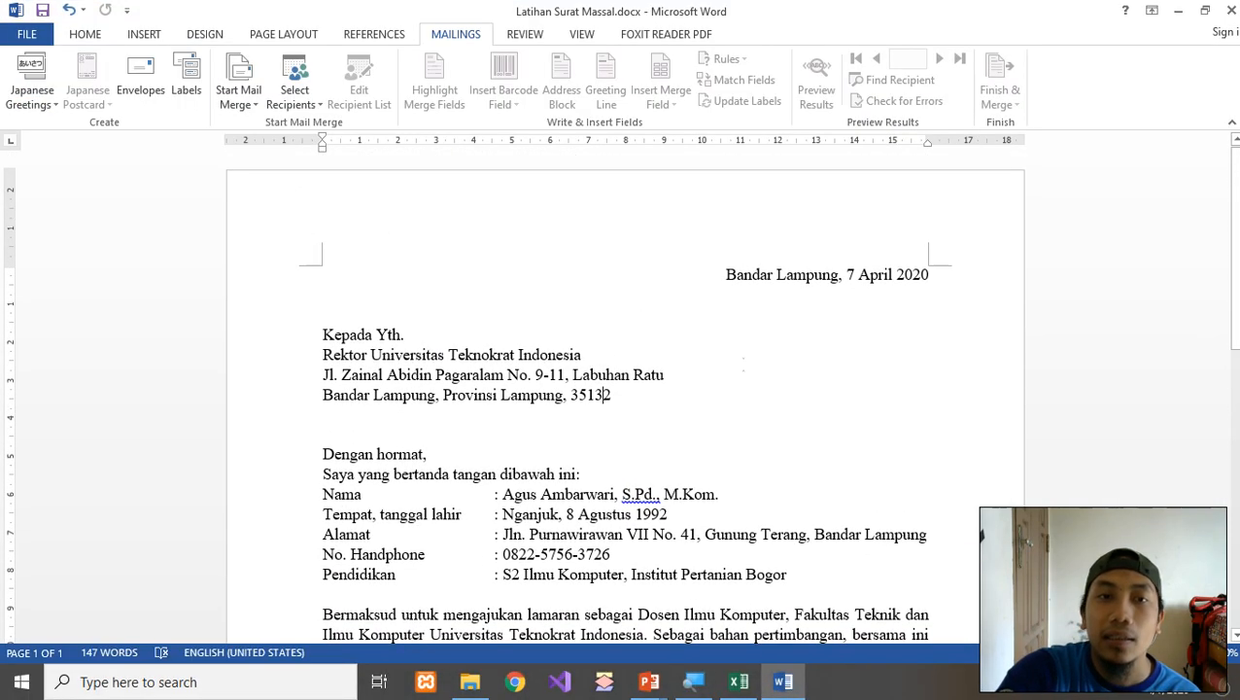
pyautogui.scroll(-4, 622, 389)
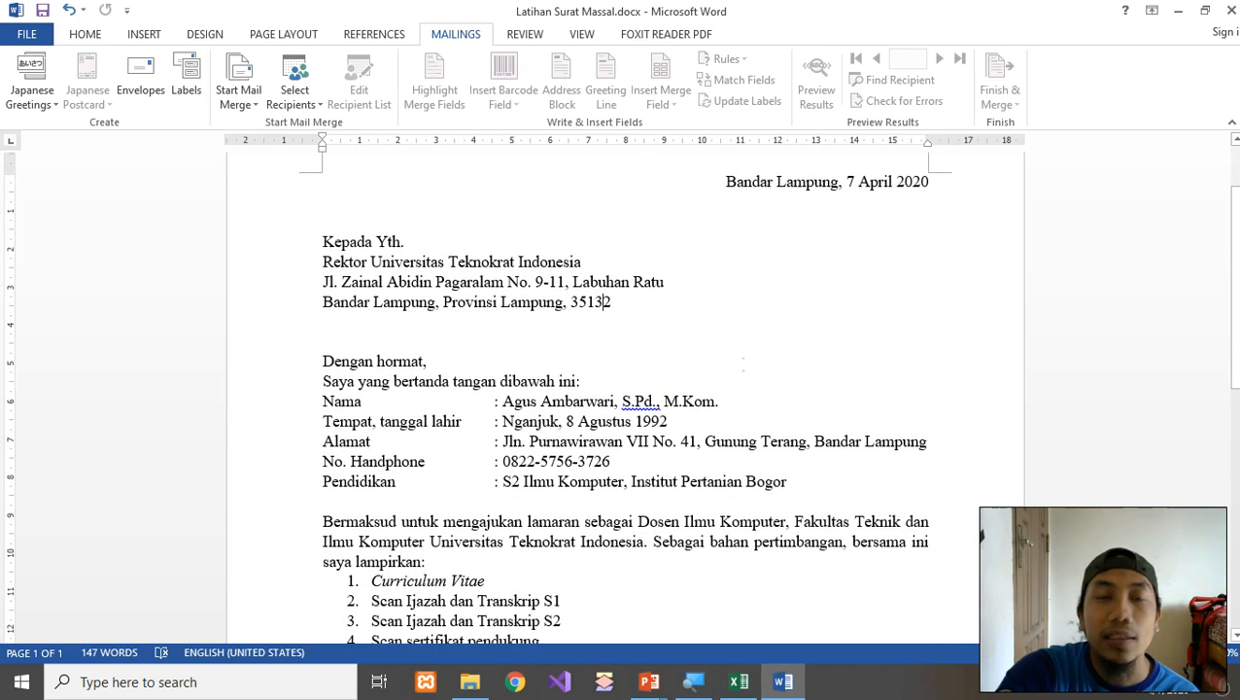
pyautogui.scroll(-1, 743, 364)
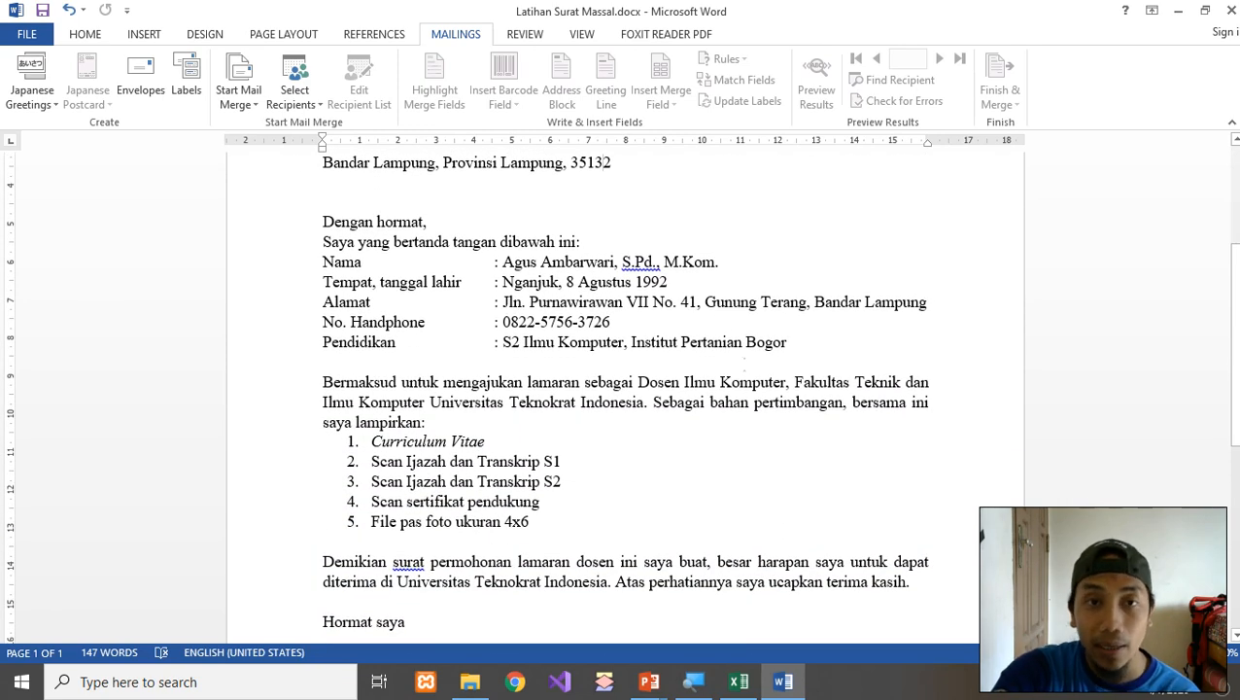
pyautogui.scroll(-1, 743, 363)
pyautogui.scroll(5, 743, 363)
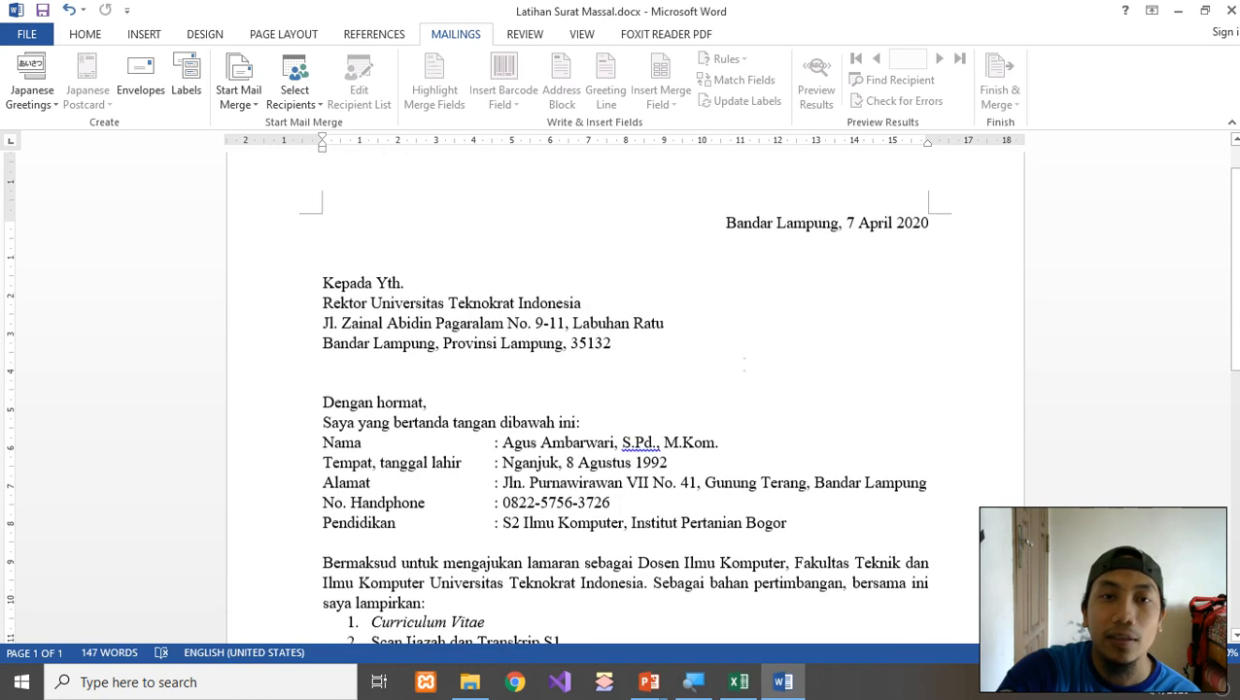
pyautogui.scroll(1, 744, 364)
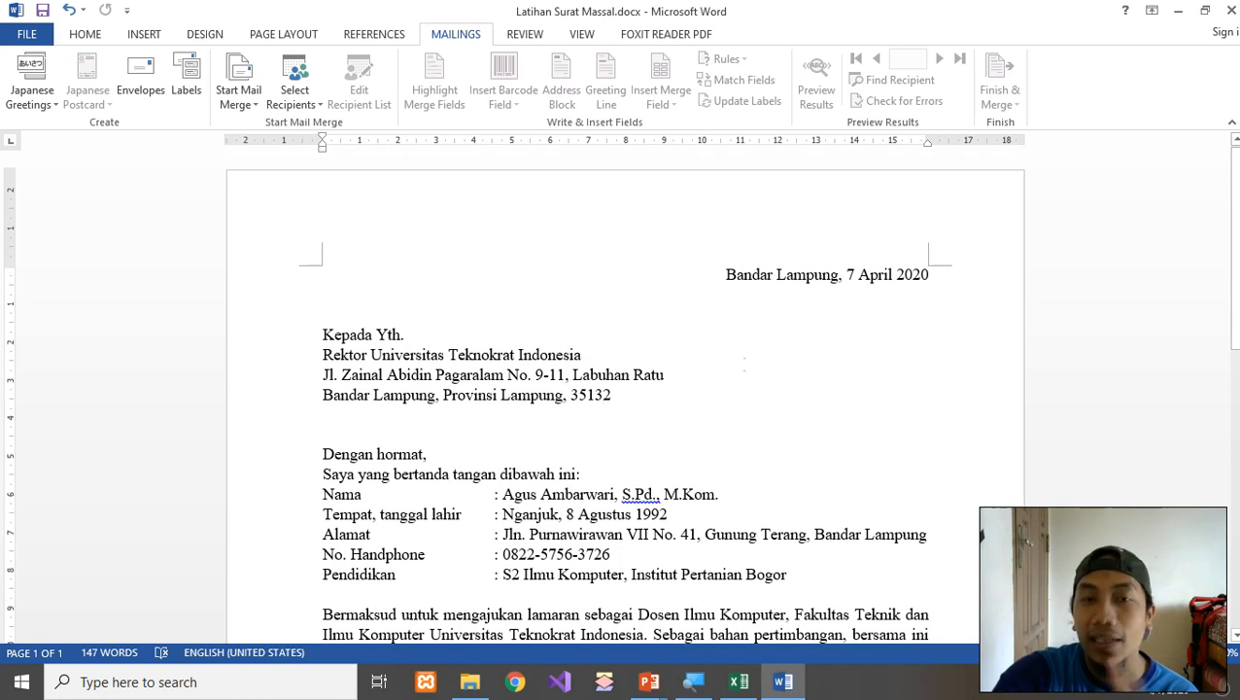
pyautogui.scroll(-2, 743, 364)
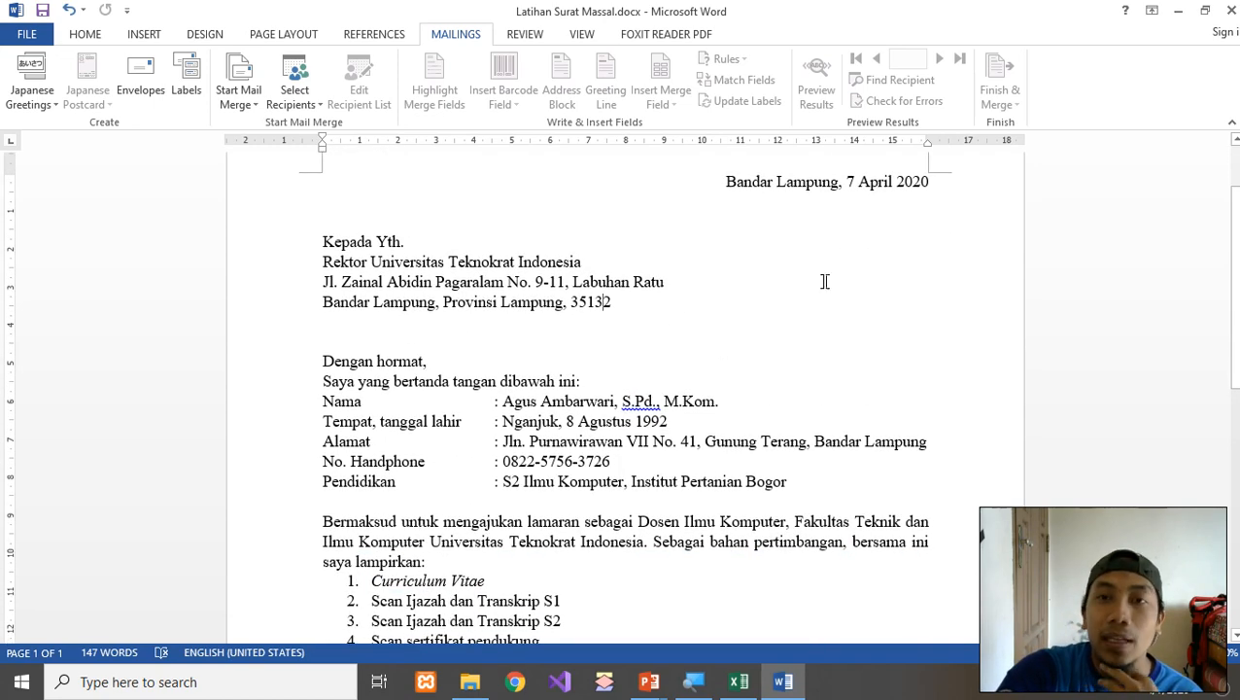
pyautogui.scroll(2, 824, 282)
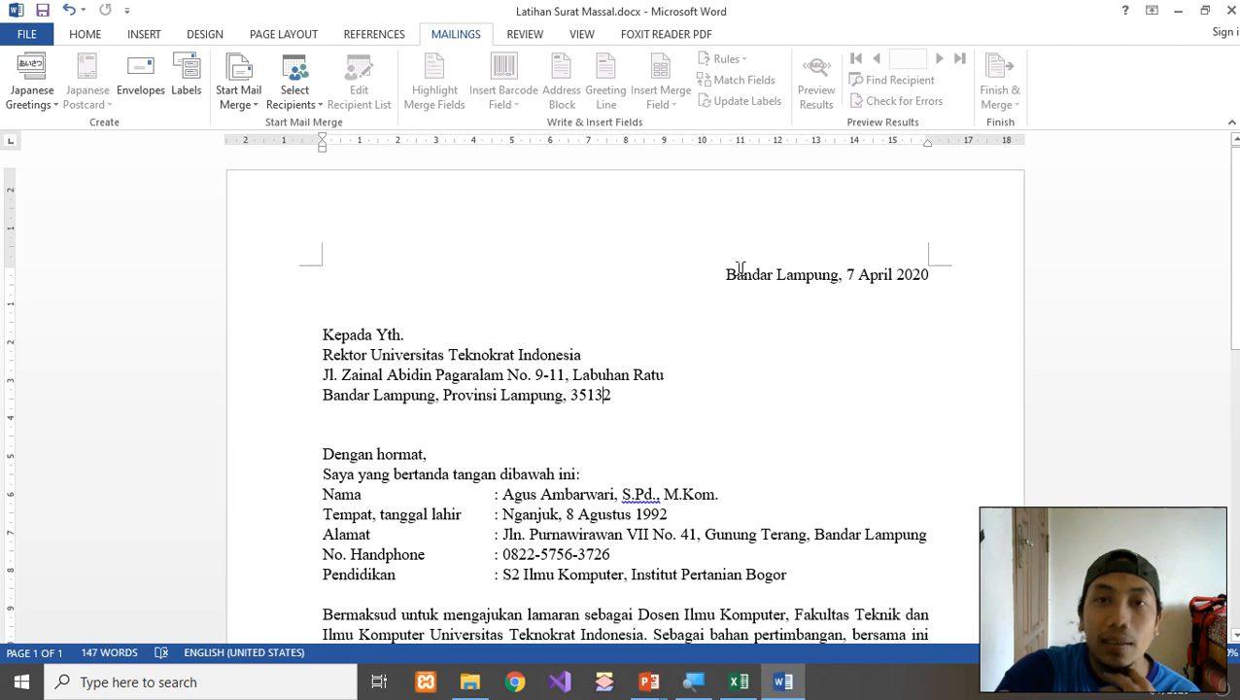
# - Point out the letter's place and date line, and review the body down to the signature
pyautogui.moveTo(725, 274); pyautogui.dragTo(933, 277)
pyautogui.click(660, 350)
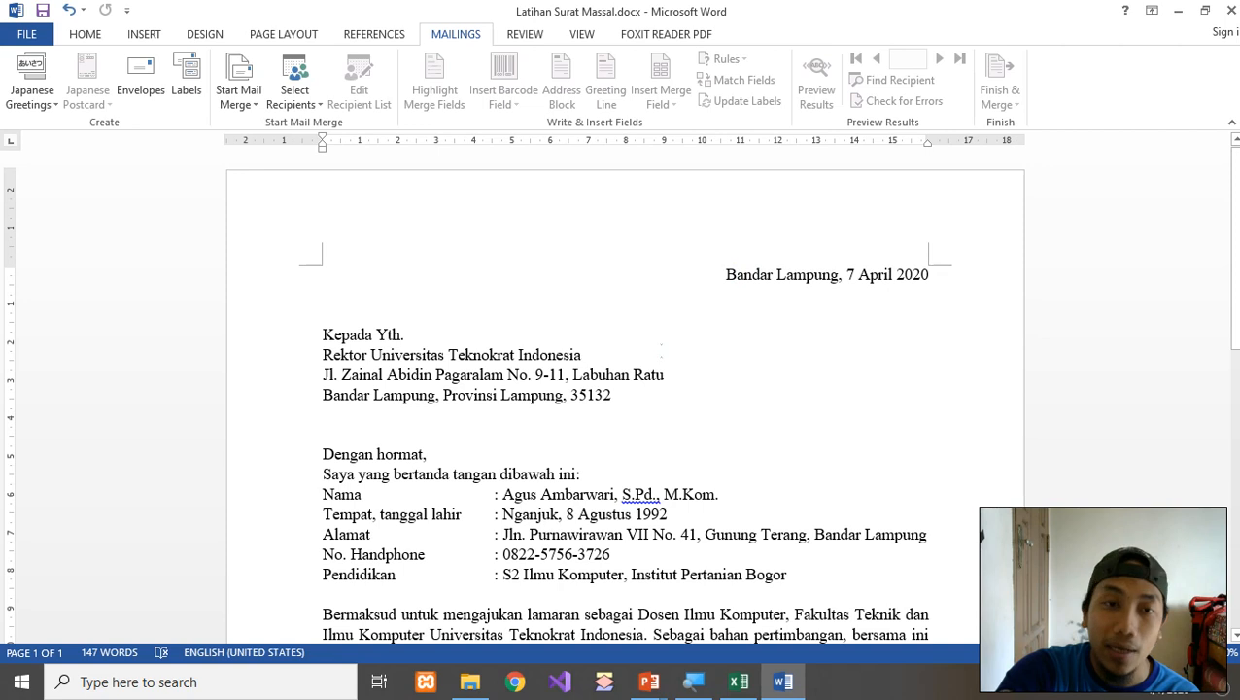
pyautogui.scroll(-1, 661, 352)
pyautogui.click(656, 407)
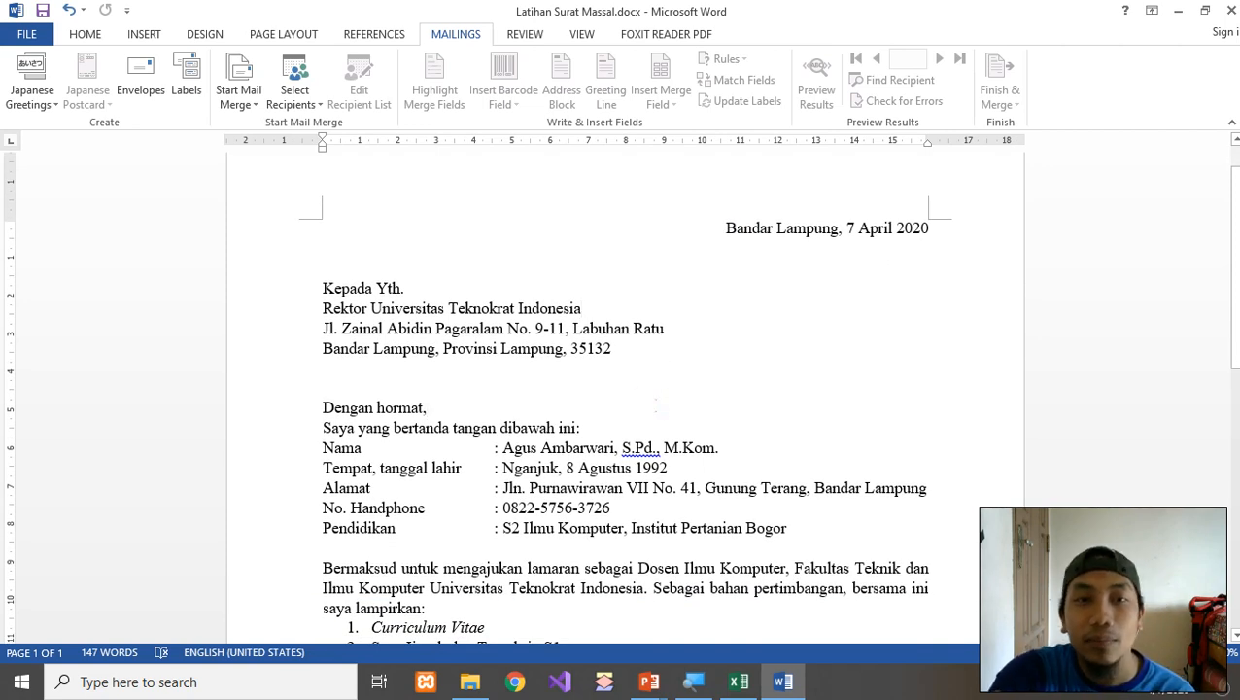
pyautogui.scroll(-7, 496, 525)
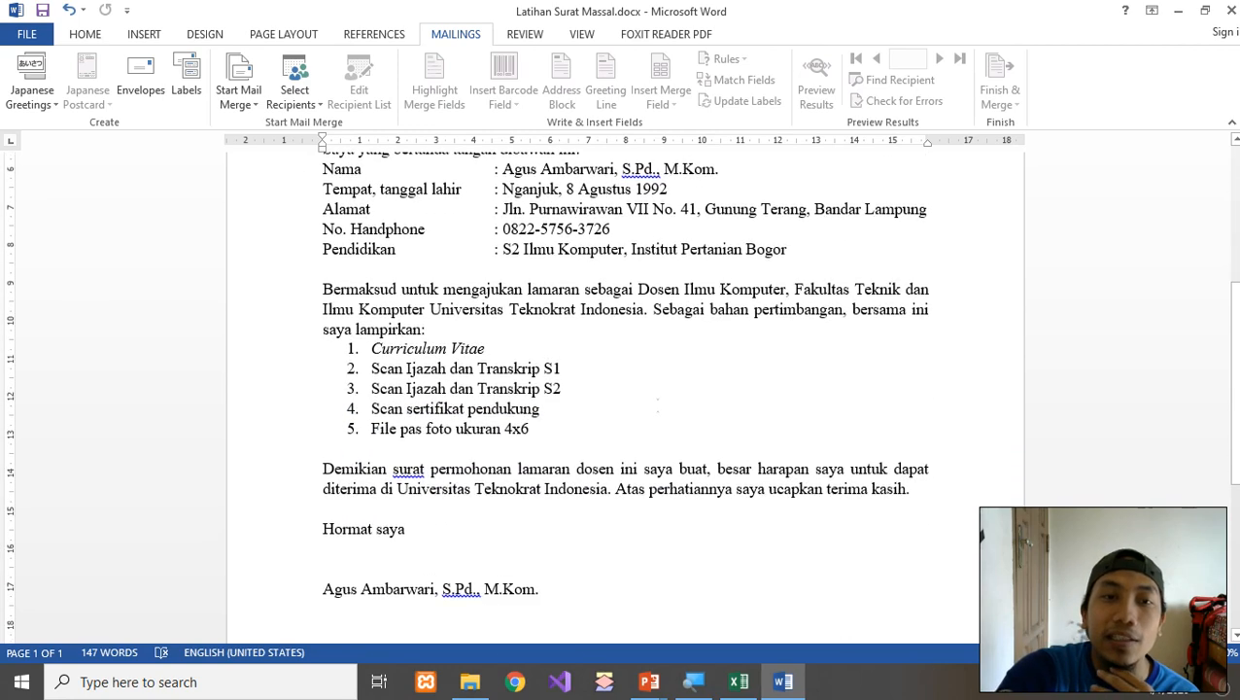
pyautogui.scroll(8, 497, 525)
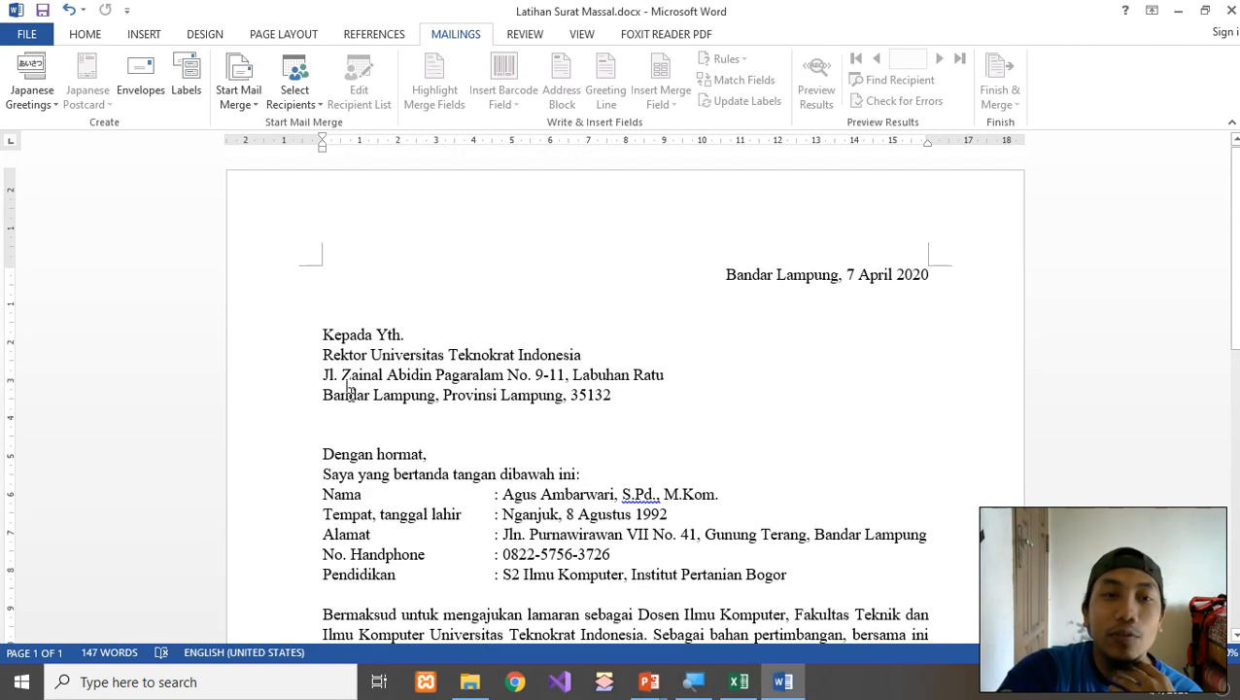
# - Highlight the recipient, street address and city lines below "Kepada Yth." in turn, and clear the selection
pyautogui.moveTo(319, 355); pyautogui.dragTo(559, 357)
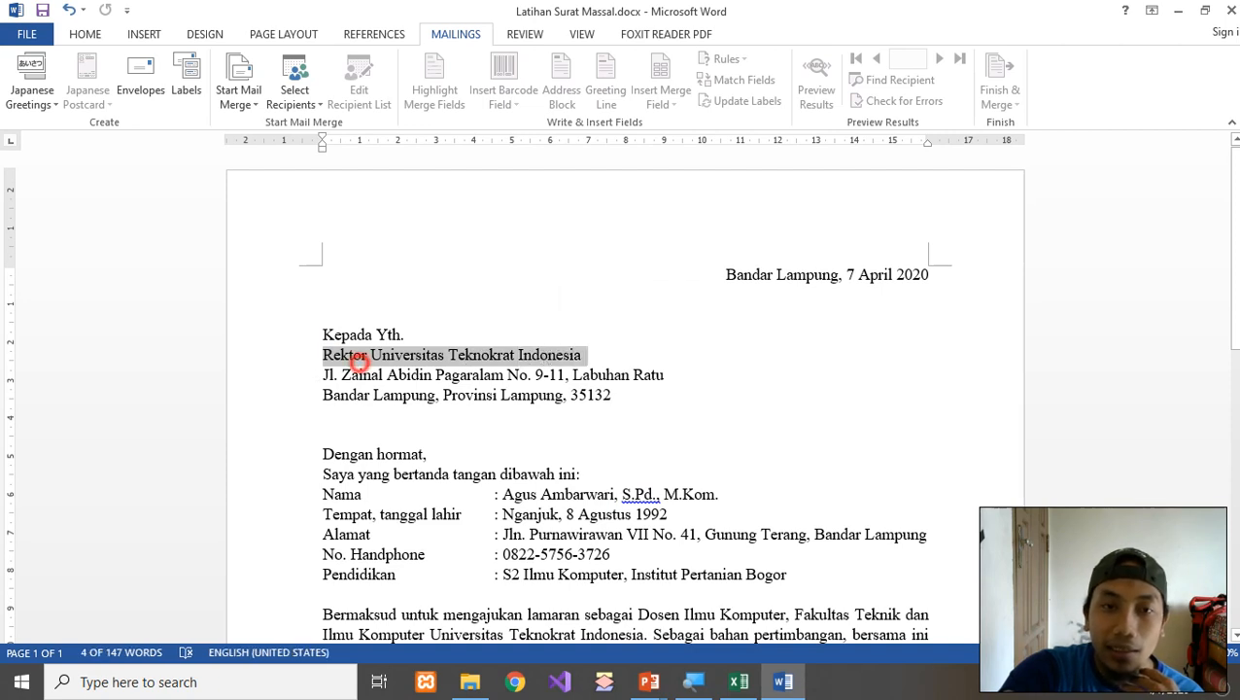
pyautogui.click(358, 359)
pyautogui.moveTo(321, 376); pyautogui.dragTo(669, 376)
pyautogui.moveTo(321, 395); pyautogui.dragTo(619, 397)
pyautogui.click(572, 432)
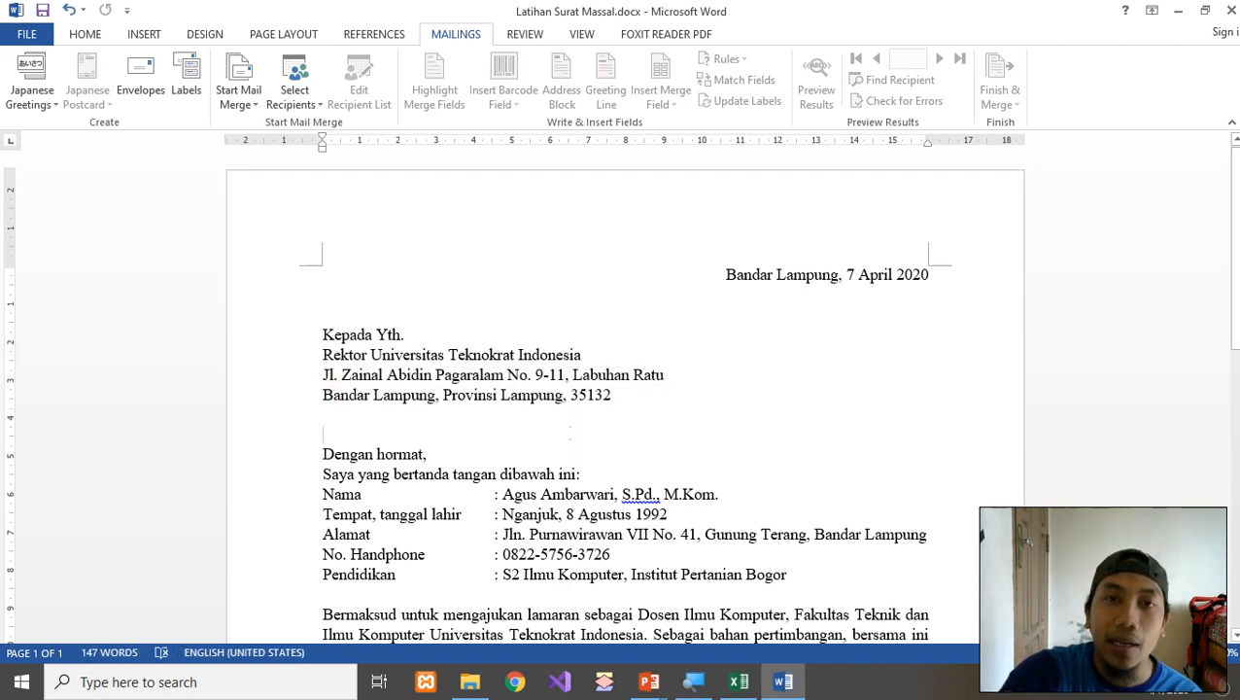
# - Review the applicant details and attachment list, and mark the three recipient lines that differ per letter
pyautogui.scroll(-2, 570, 428)
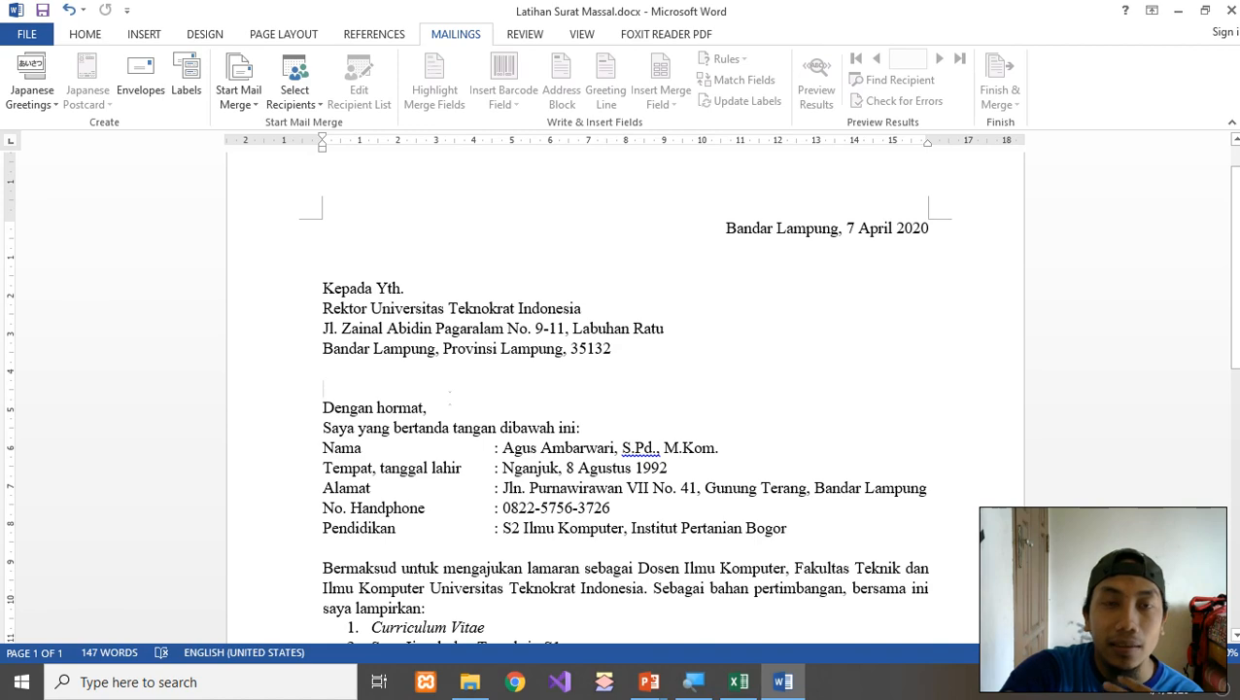
pyautogui.scroll(-3, 450, 399)
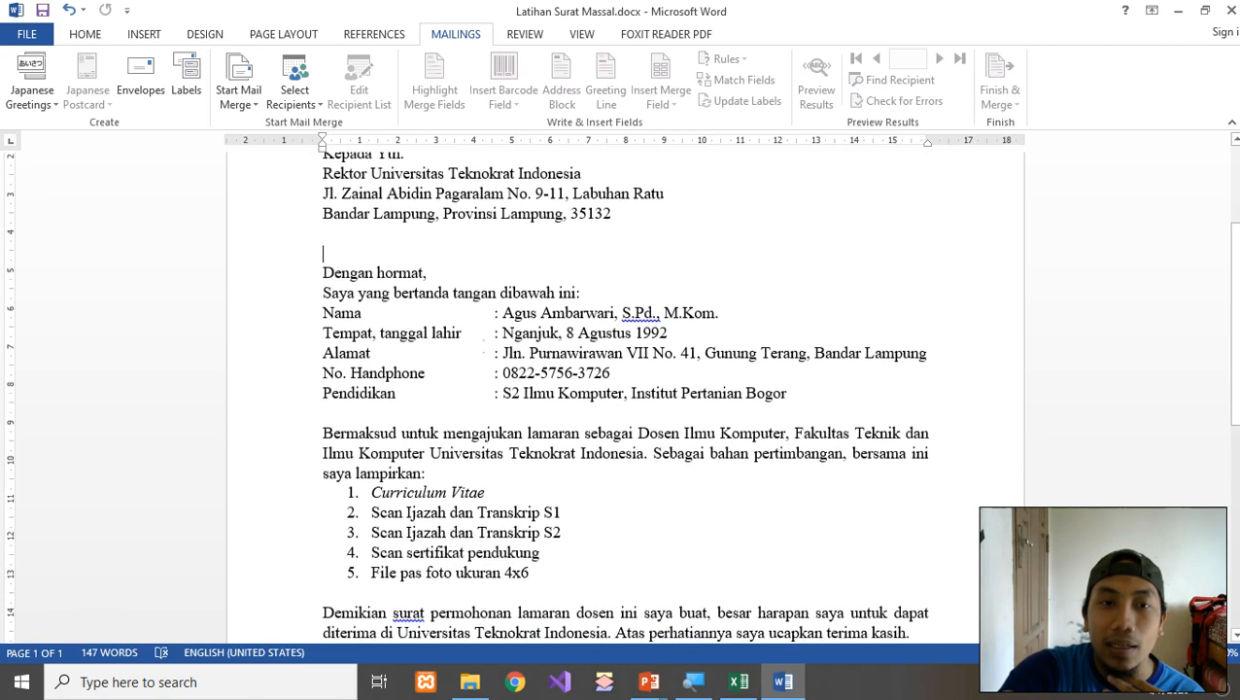
pyautogui.scroll(3, 582, 412)
pyautogui.scroll(-1, 358, 277)
pyautogui.moveTo(324, 263); pyautogui.dragTo(588, 263)
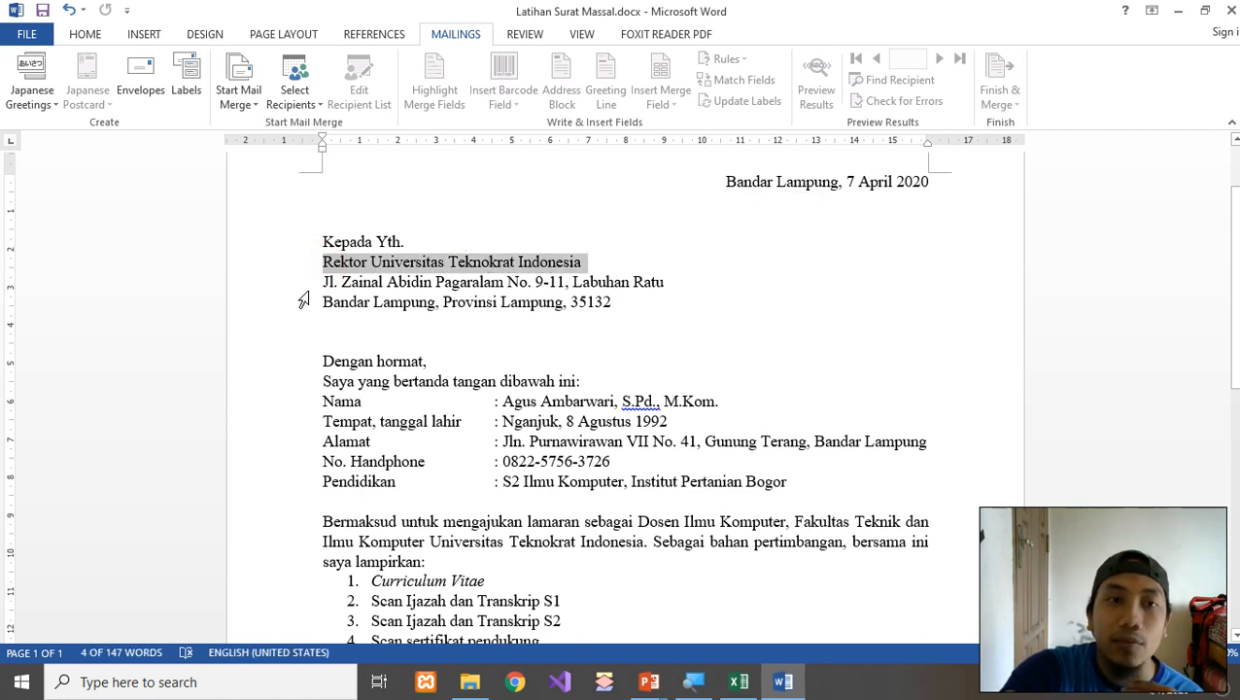
pyautogui.moveTo(319, 290); pyautogui.dragTo(632, 285)
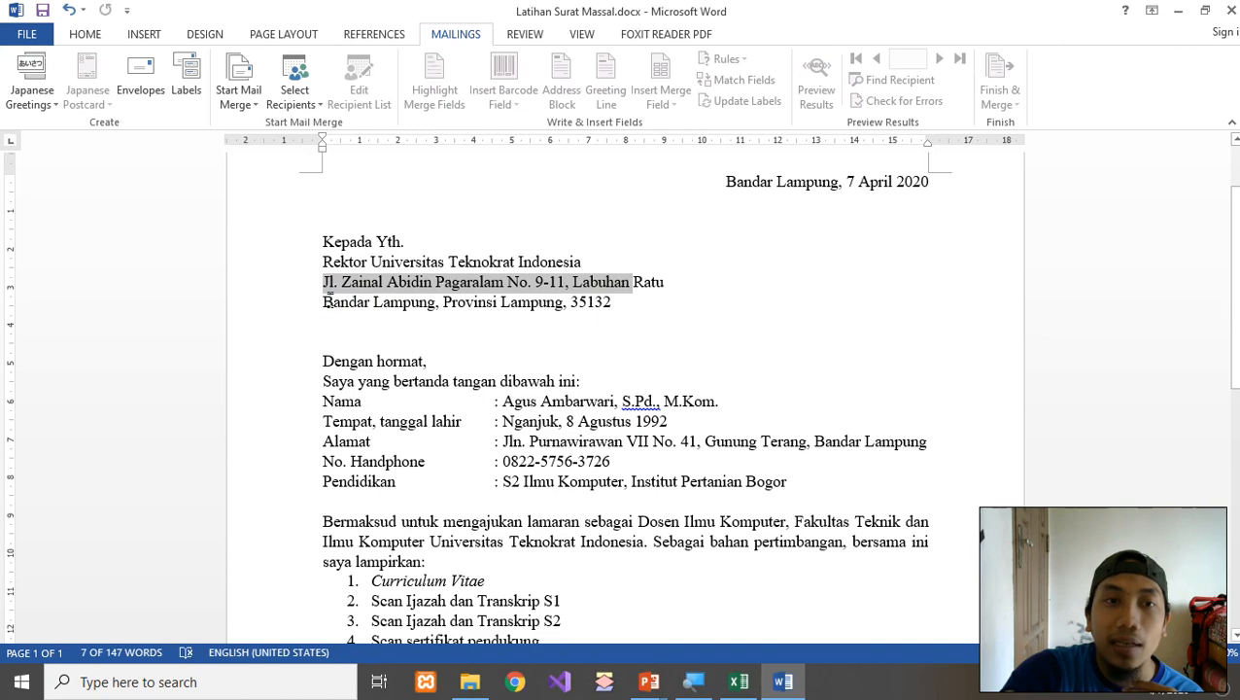
pyautogui.moveTo(326, 302); pyautogui.dragTo(567, 302)
# - Mark the position and faculty wording in the "Bermaksud untuk mengajukan lamaran" paragraph, and review the rest of the letter
pyautogui.scroll(-3, 551, 316)
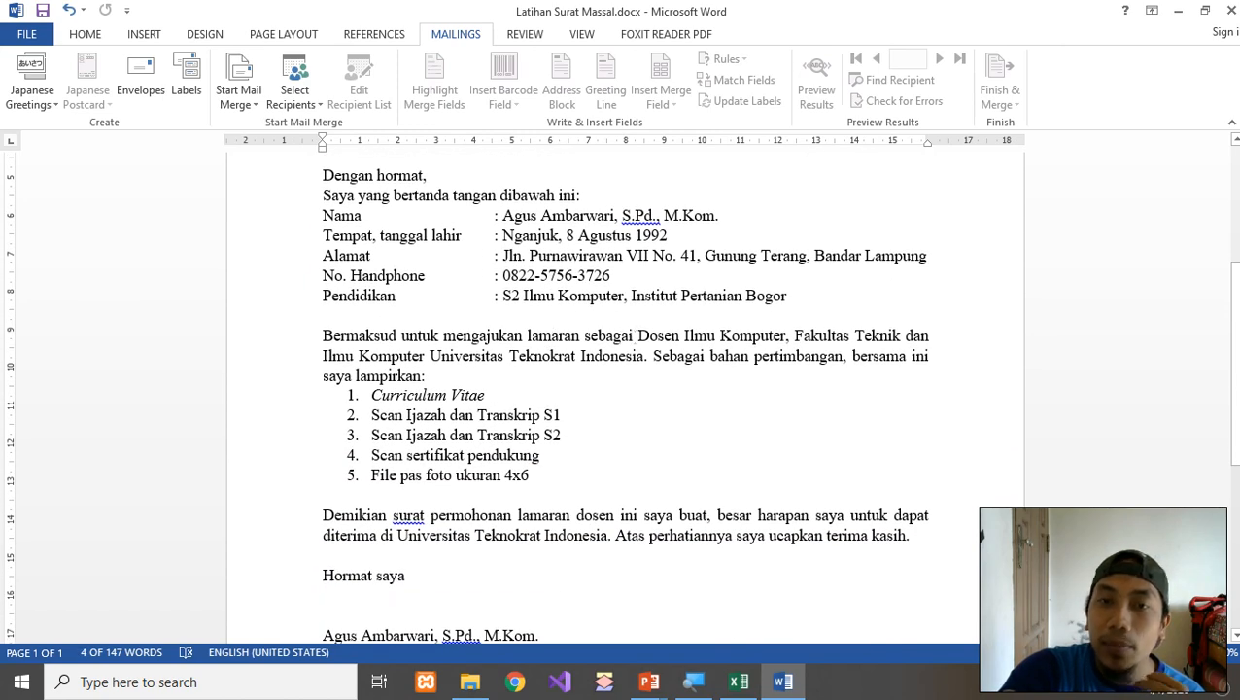
pyautogui.moveTo(637, 336)
pyautogui.mouseDown()
pyautogui.moveTo(749, 338)
pyautogui.moveTo(515, 356)
pyautogui.moveTo(637, 358)
pyautogui.mouseUp()
pyautogui.click(515, 408)
pyautogui.scroll(4, 504, 389)
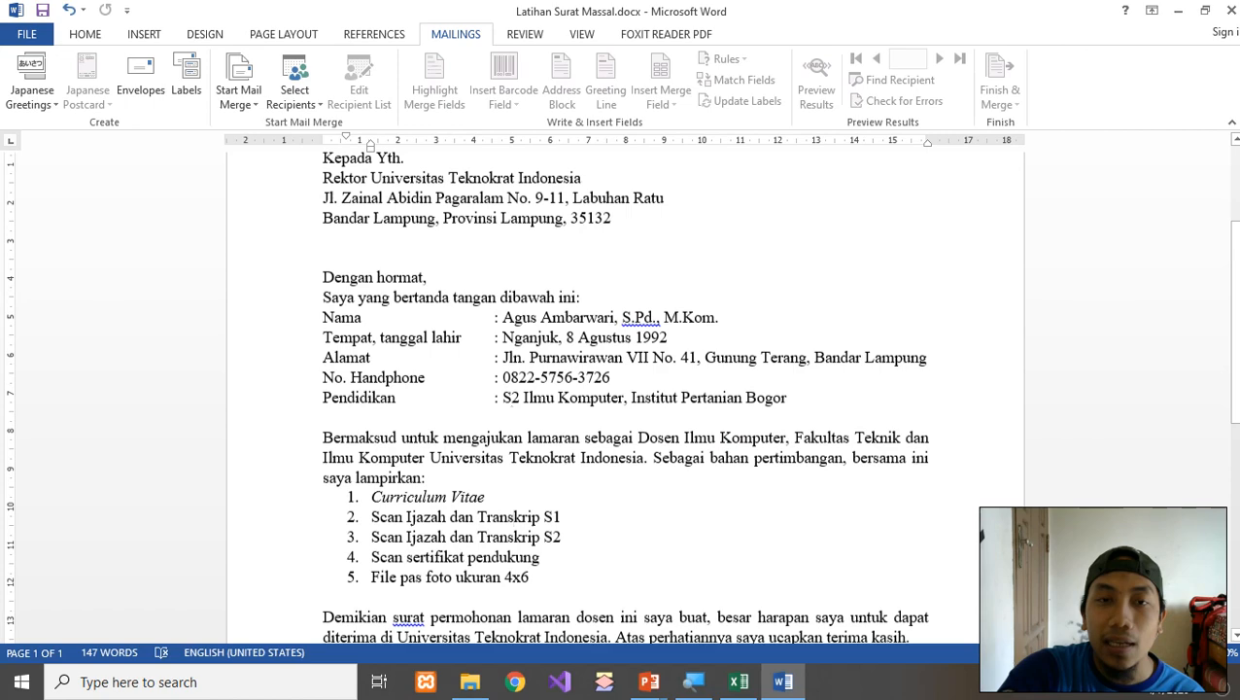
pyautogui.scroll(-5, 505, 378)
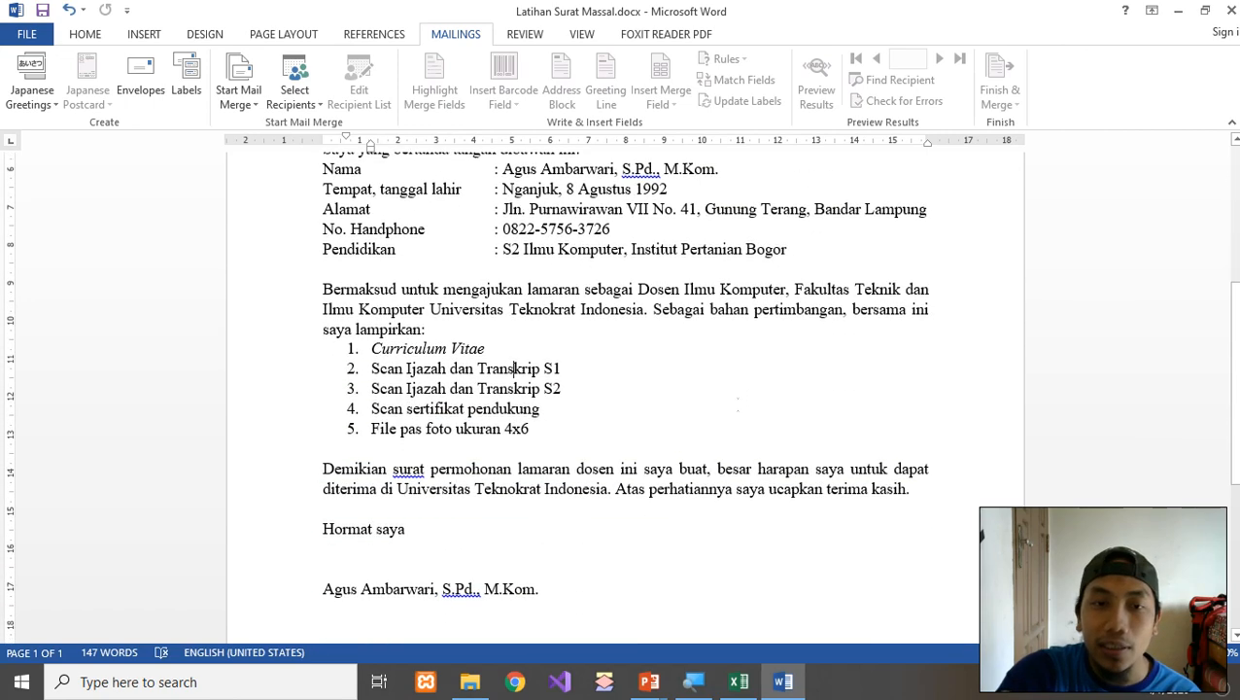
pyautogui.scroll(5, 738, 404)
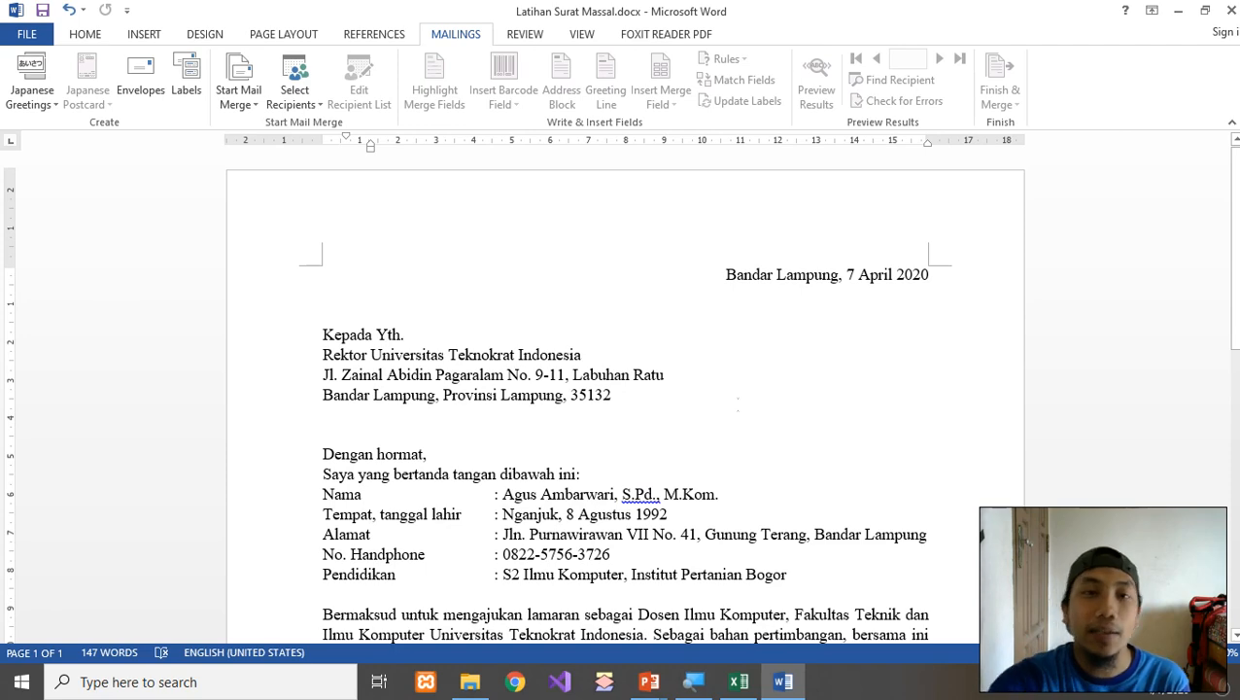
pyautogui.scroll(-3, 620, 387)
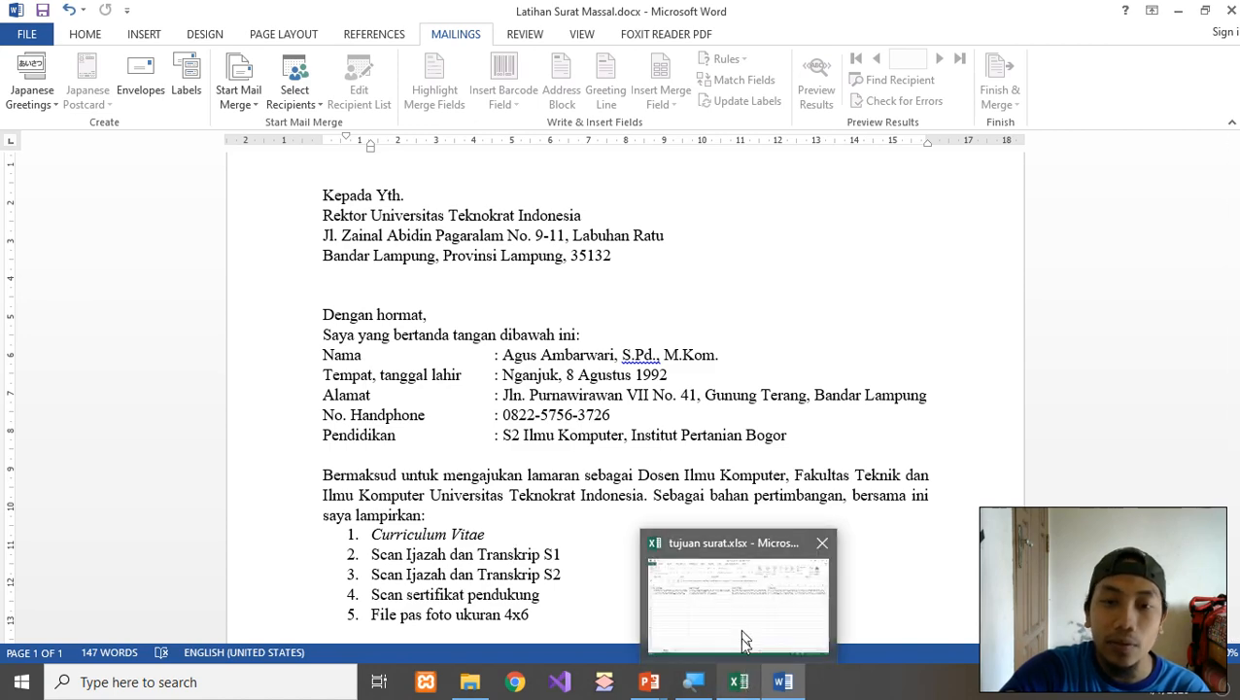
# - Switch to the tujuan surat.xlsx workbook in Excel, magnify the screen to 200%, and move the Magnifier window clear of the data
pyautogui.click(737, 684)
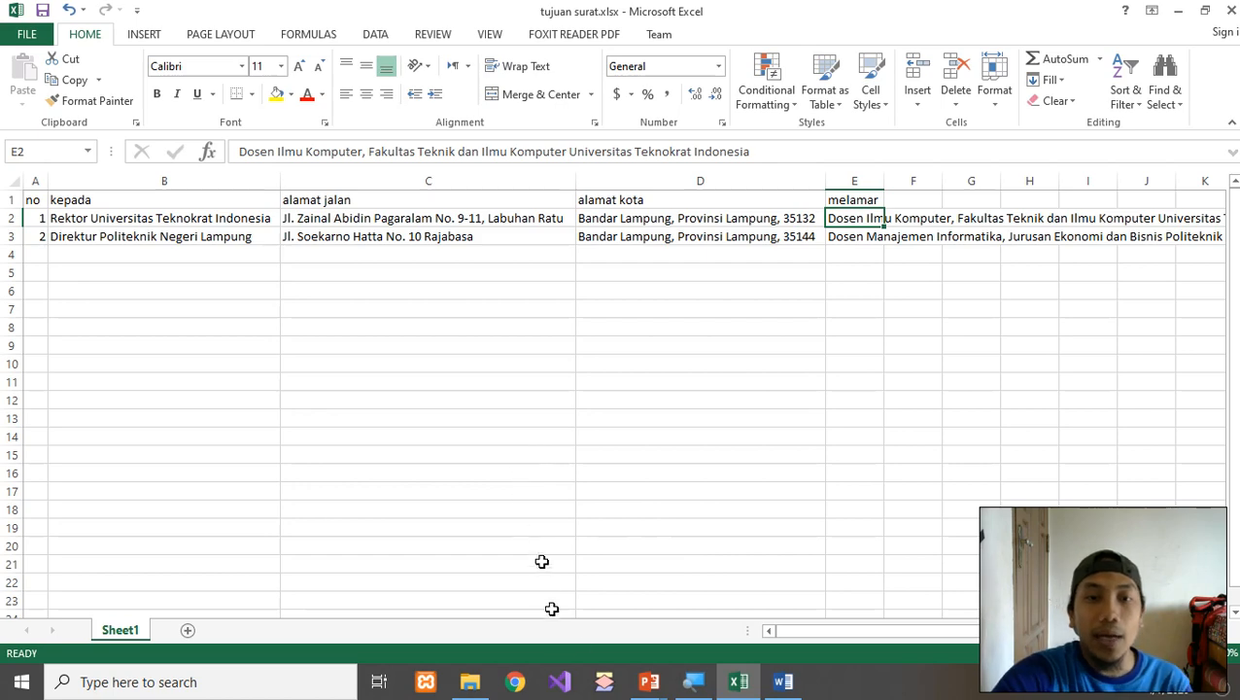
pyautogui.click(694, 684)
pyautogui.click(443, 351)
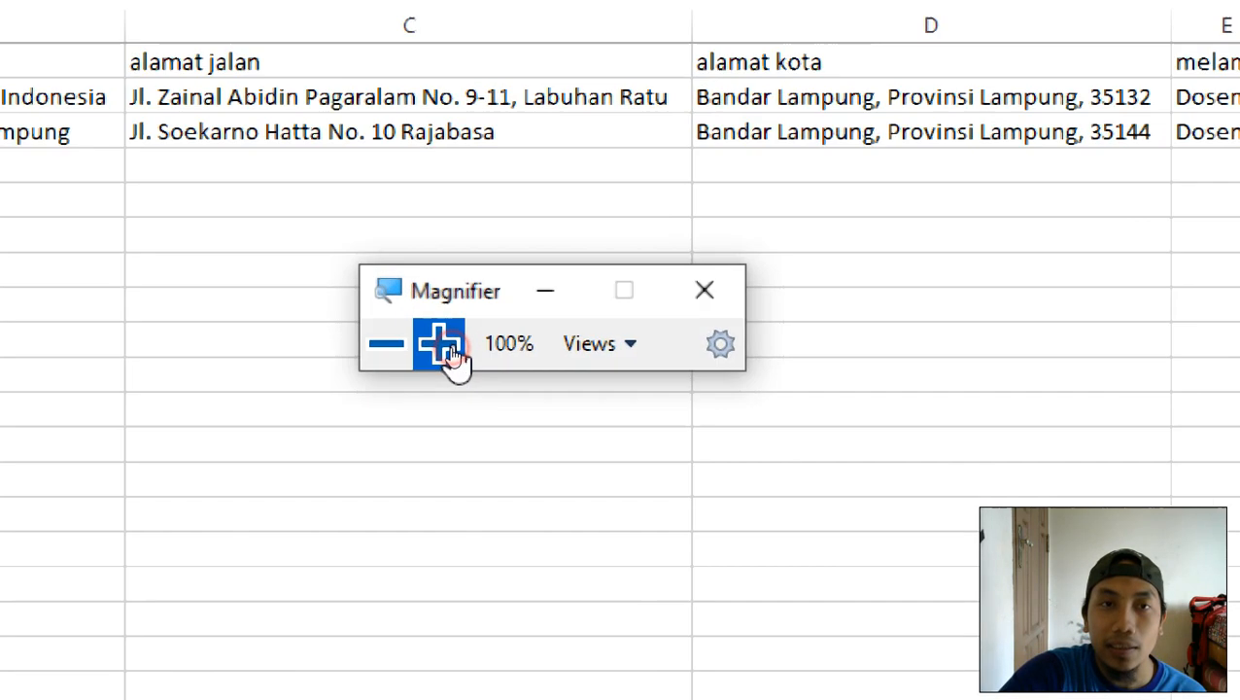
pyautogui.moveTo(515, 292); pyautogui.dragTo(673, 618)
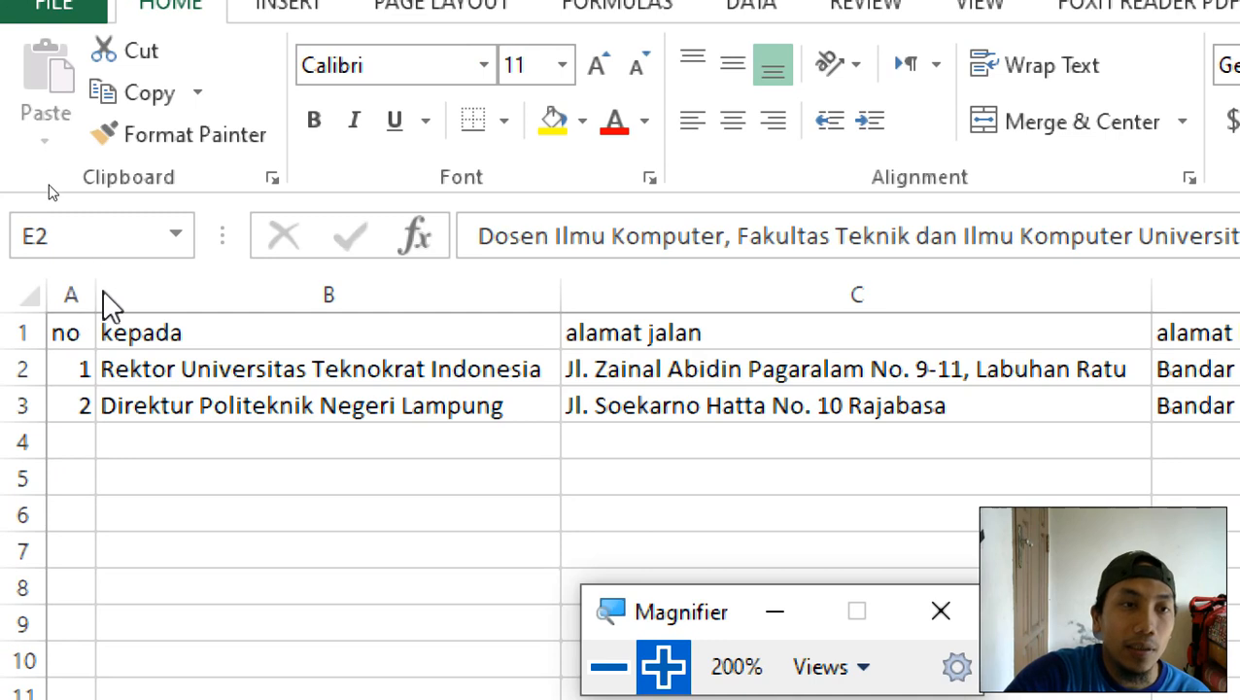
# - Widen the "no" column of the recipient table
pyautogui.click(74, 332)
pyautogui.moveTo(88, 295); pyautogui.dragTo(148, 296)
pyautogui.click(161, 442)
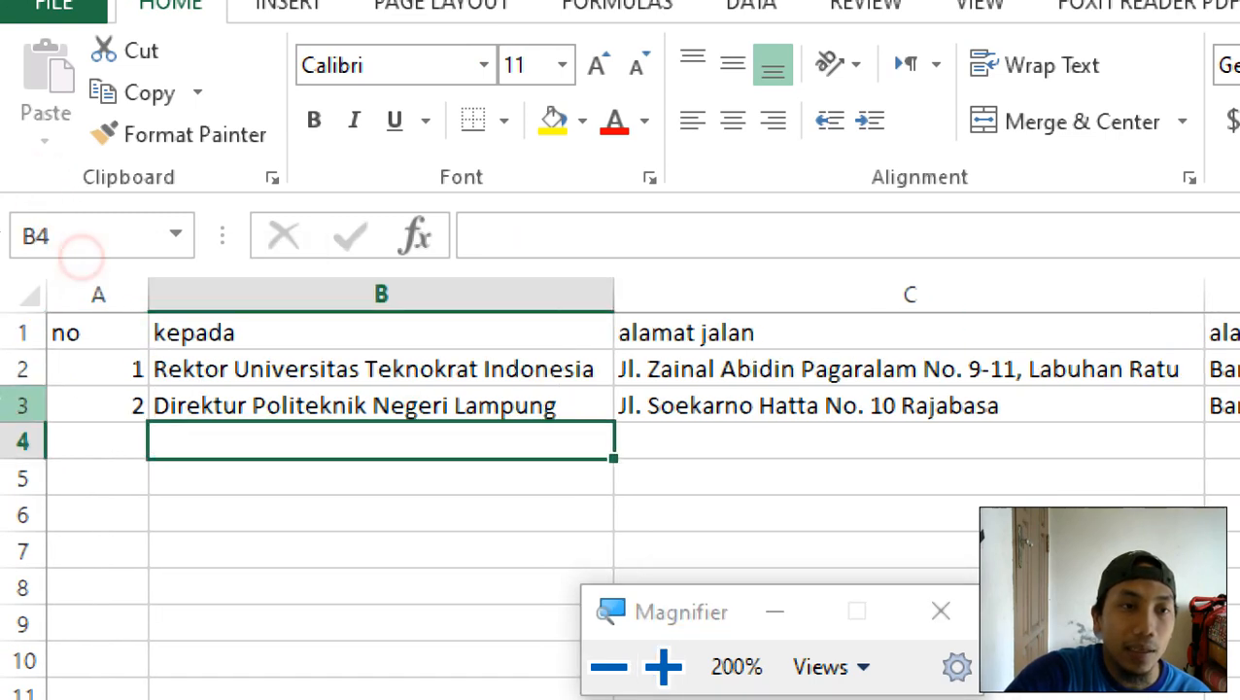
pyautogui.click(109, 374)
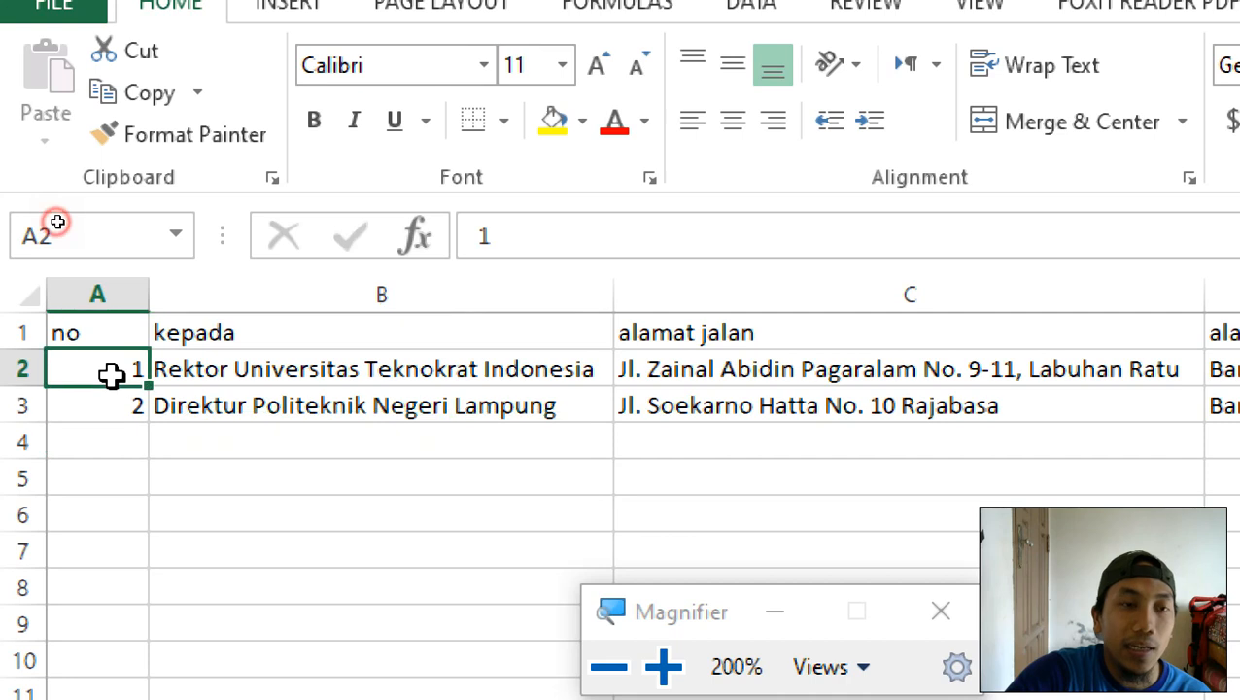
# - Point out the headings no, kepada, alamat jalan, alamat kota and melamar, and examine the first position entry
pyautogui.click(235, 330)
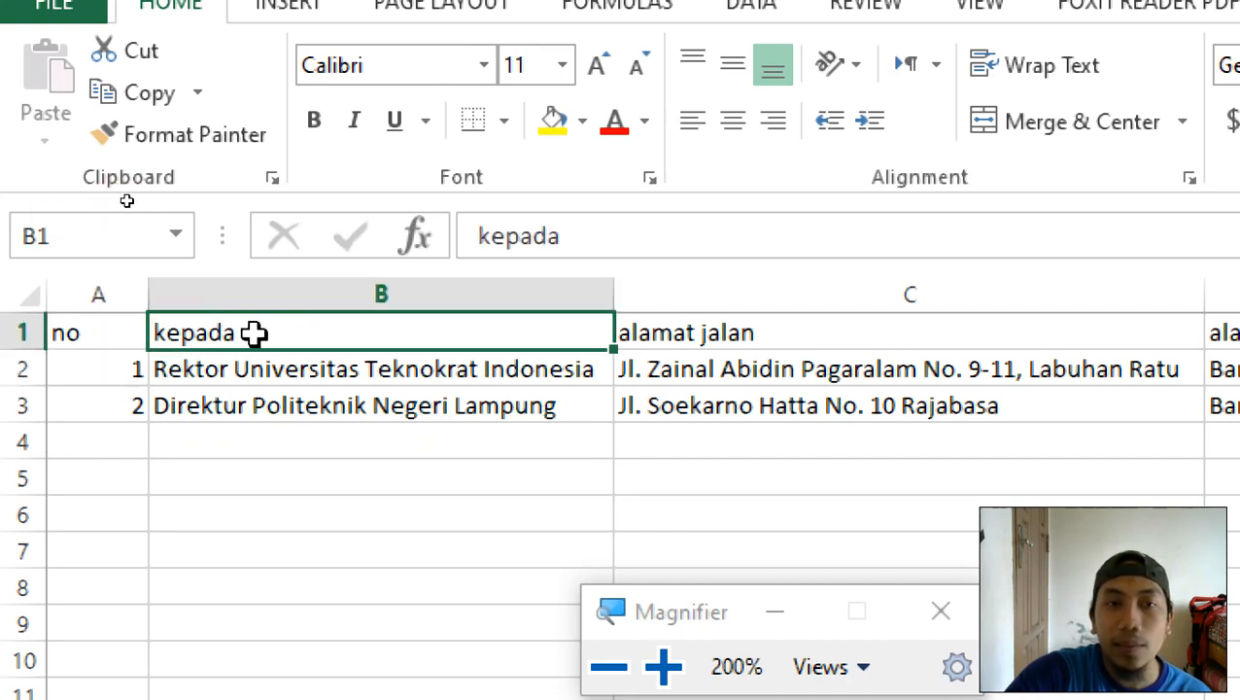
pyautogui.click(69, 338)
pyautogui.click(268, 329)
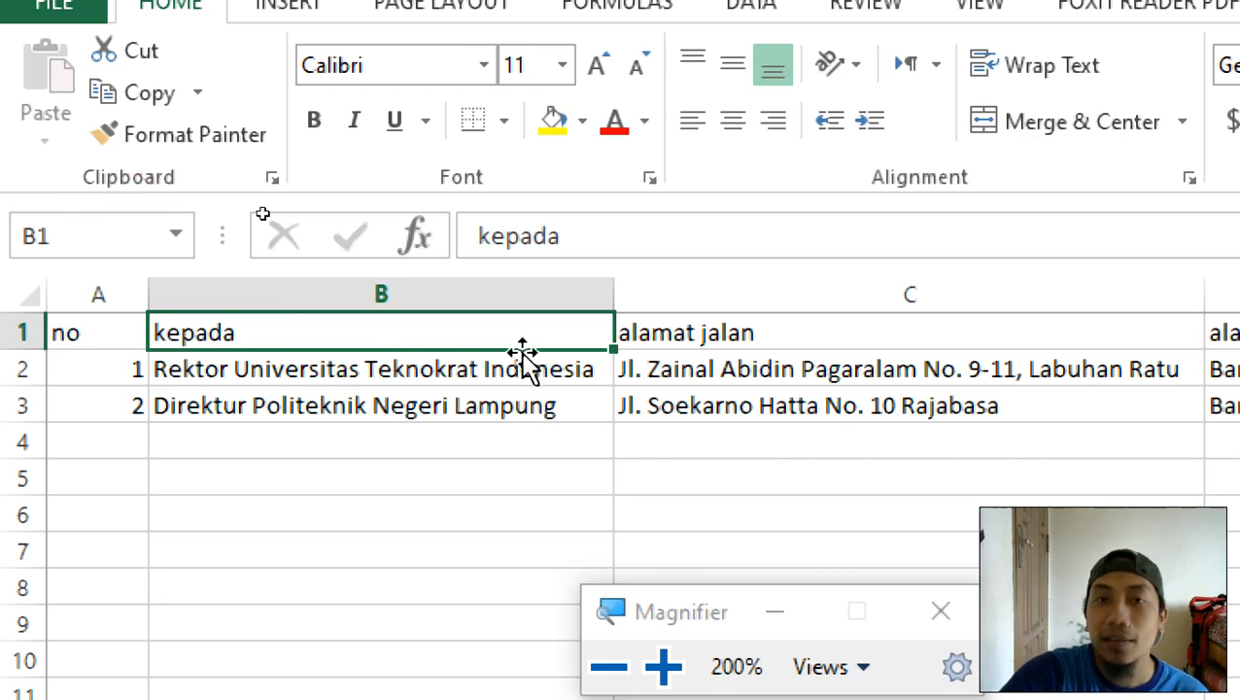
pyautogui.click(745, 334)
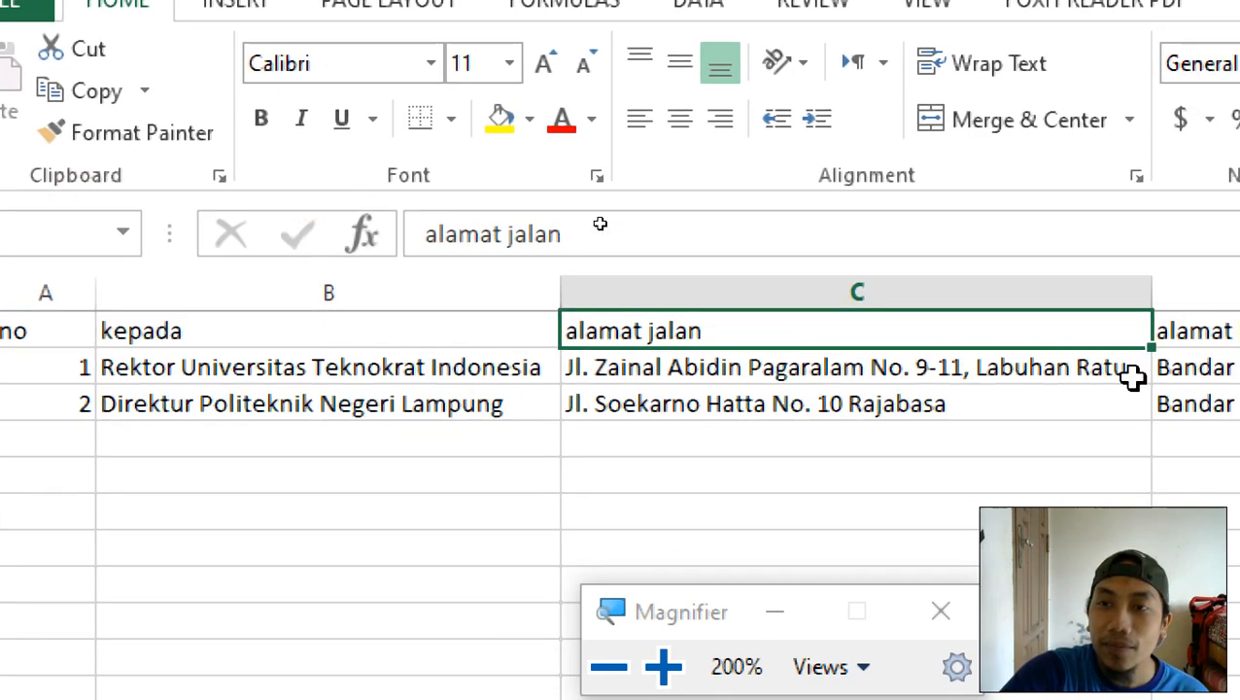
pyautogui.click(1152, 322)
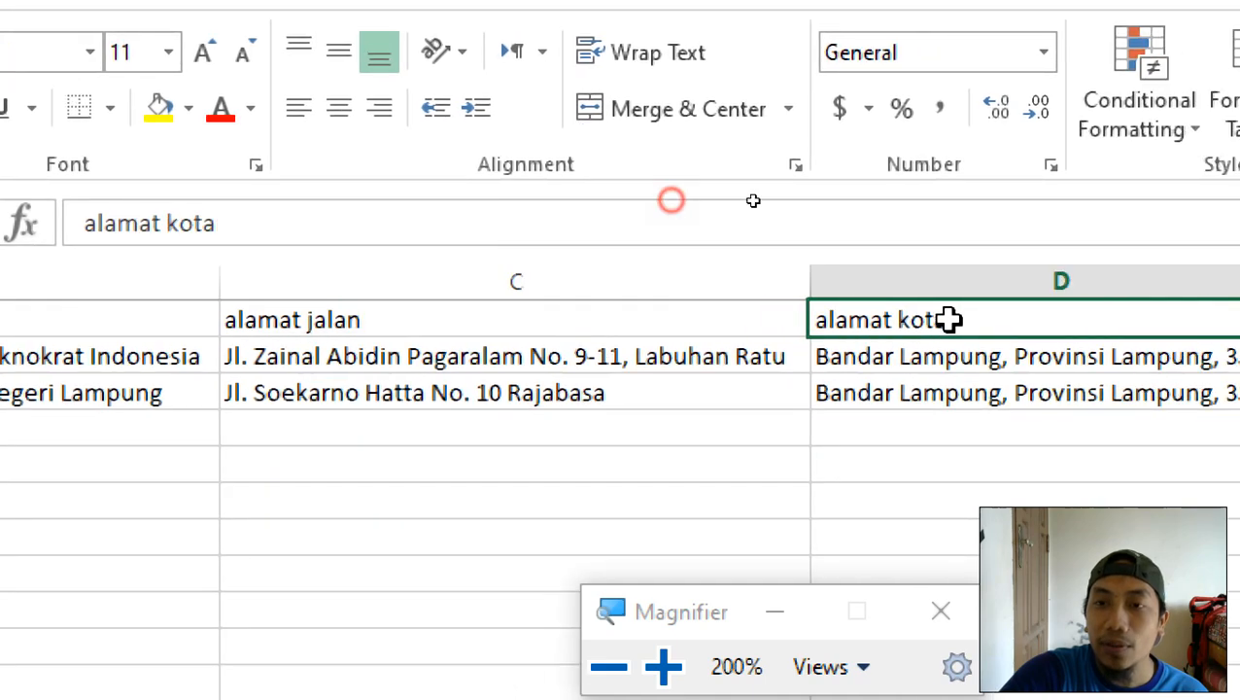
pyautogui.click(1004, 319)
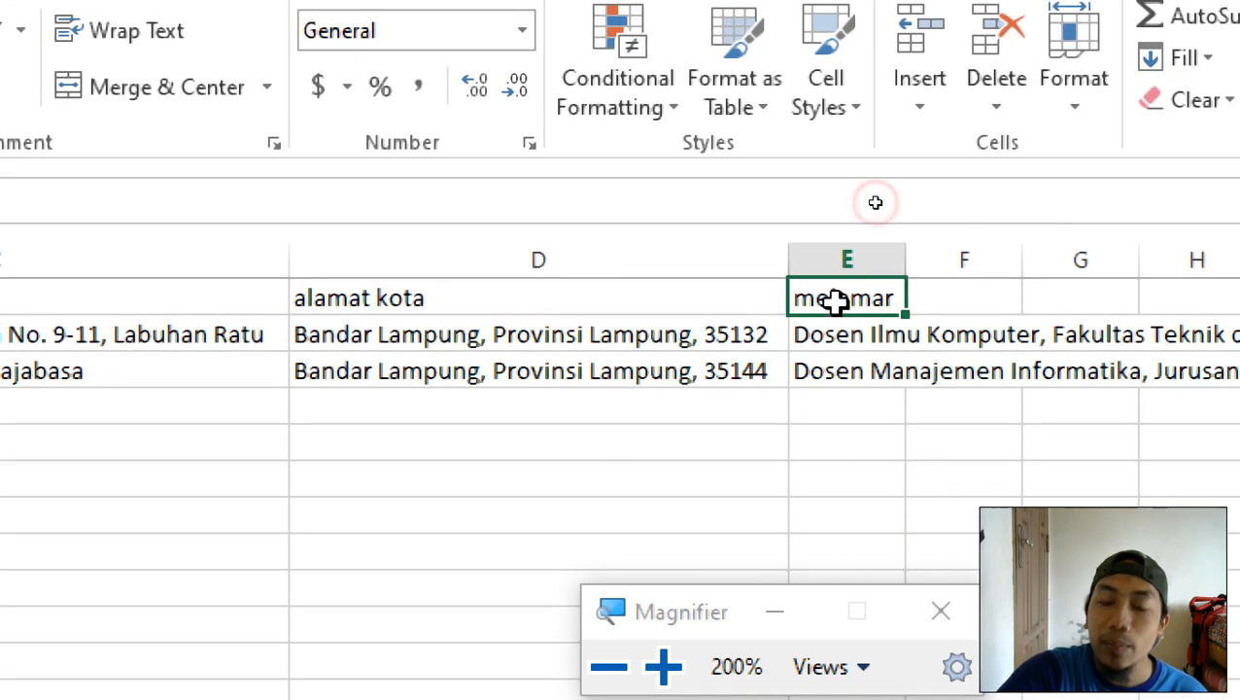
pyautogui.click(844, 328)
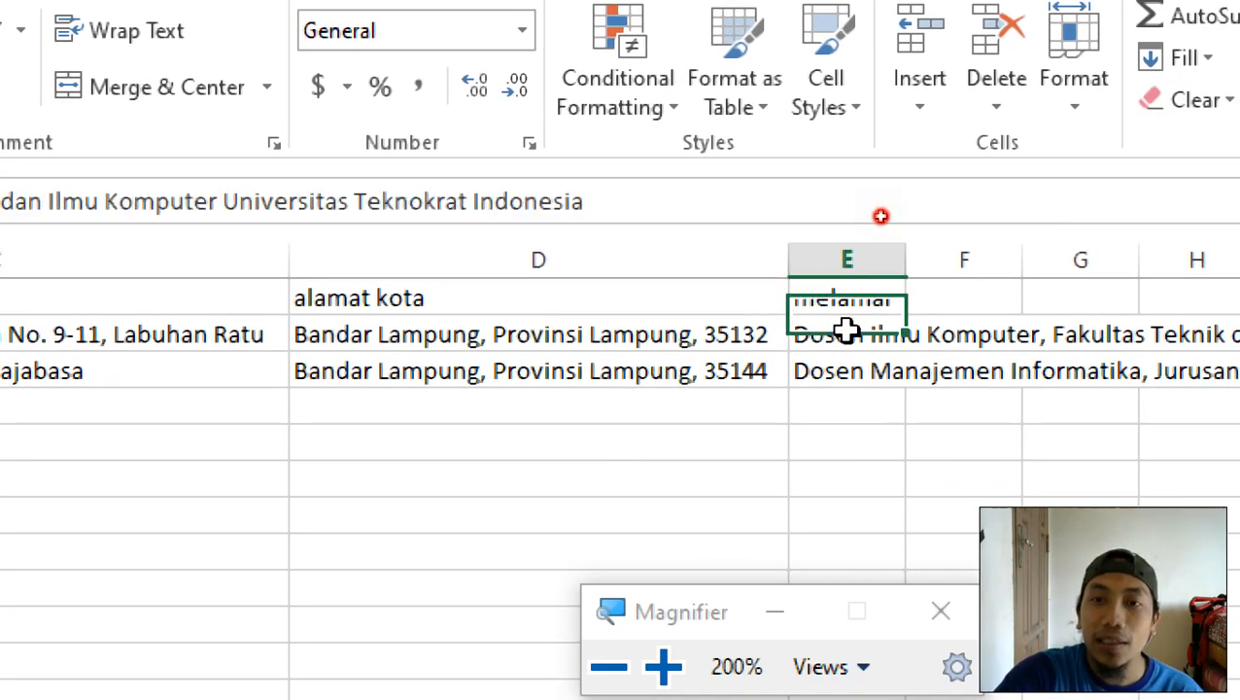
# - Replace "Dosen" with "Ketua UPPM" at the start of the second recipient's melamar entry in E3
pyautogui.click(842, 369)
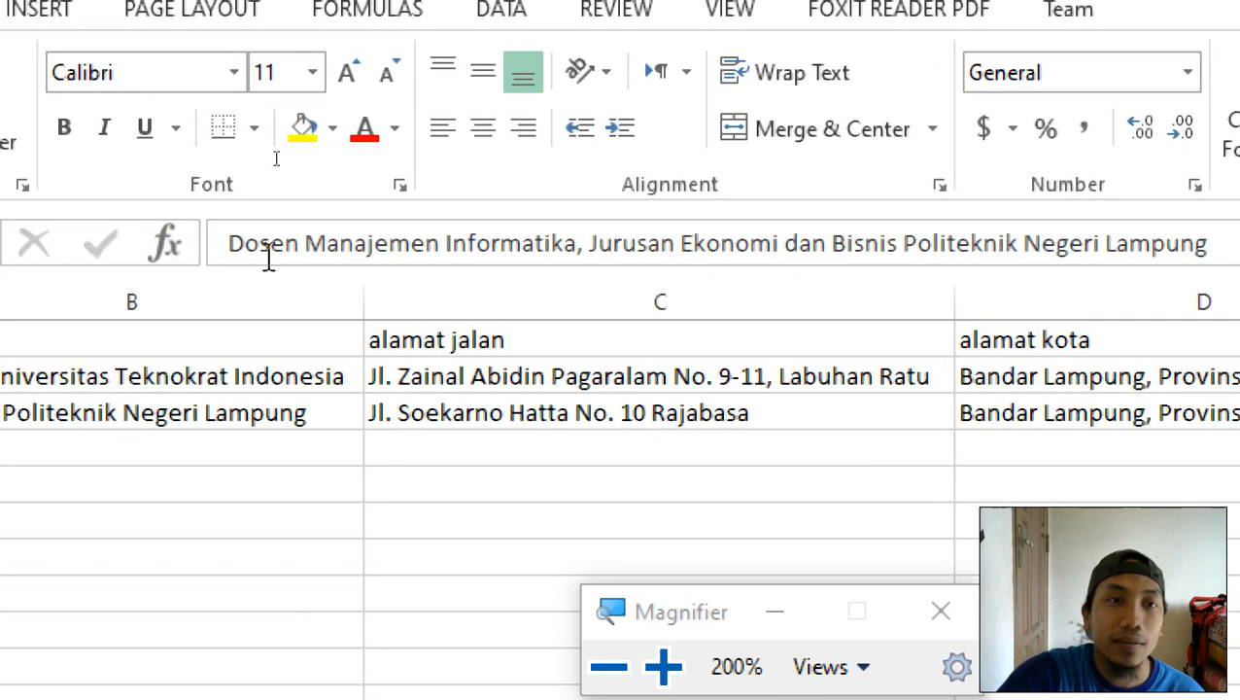
pyautogui.moveTo(297, 243); pyautogui.dragTo(201, 233)
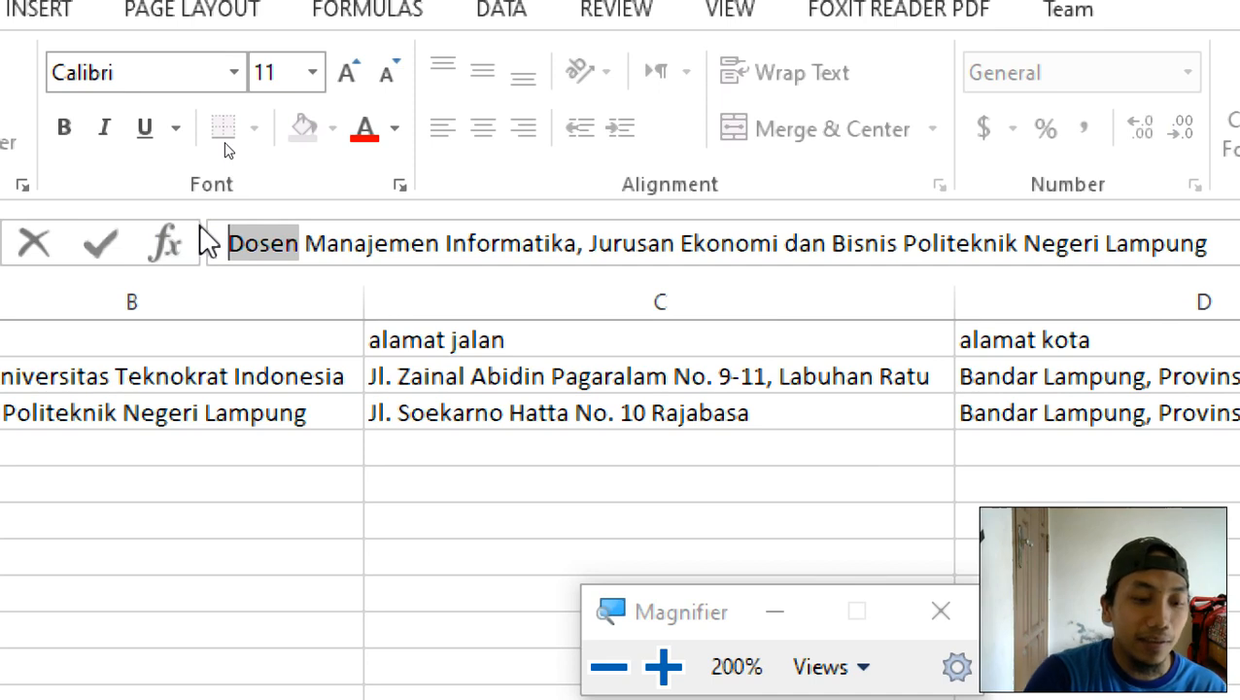
pyautogui.write('Ketu')
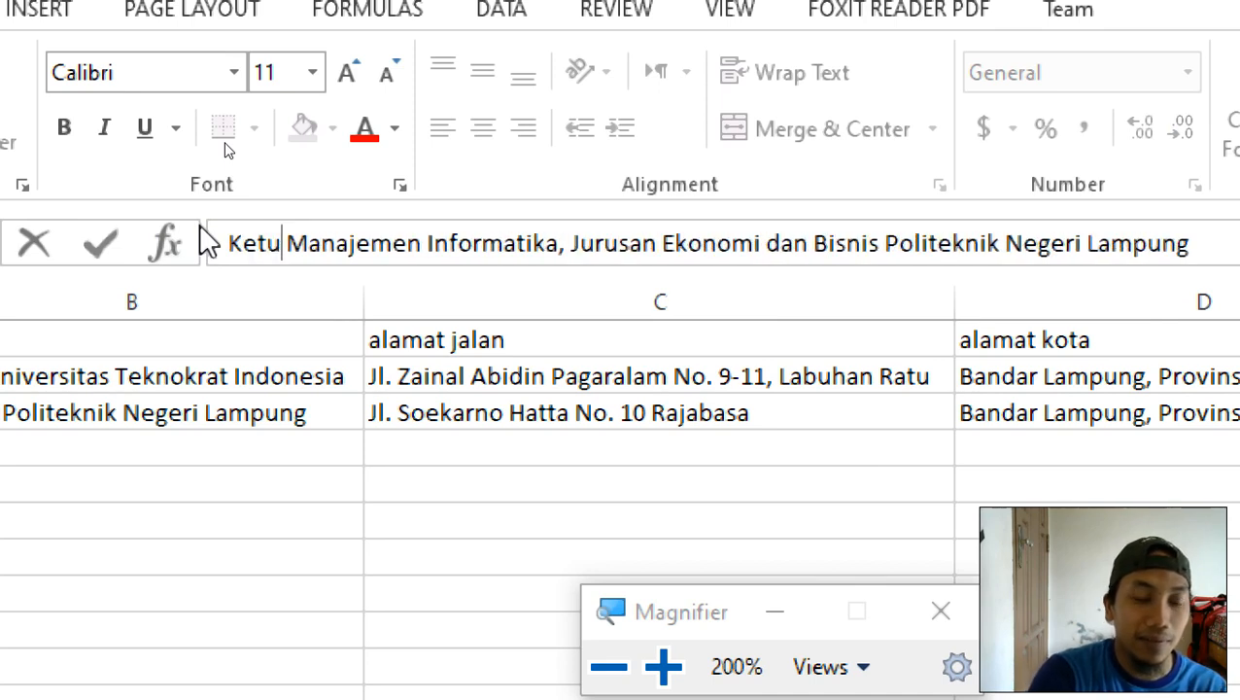
pyautogui.write('a UPP')
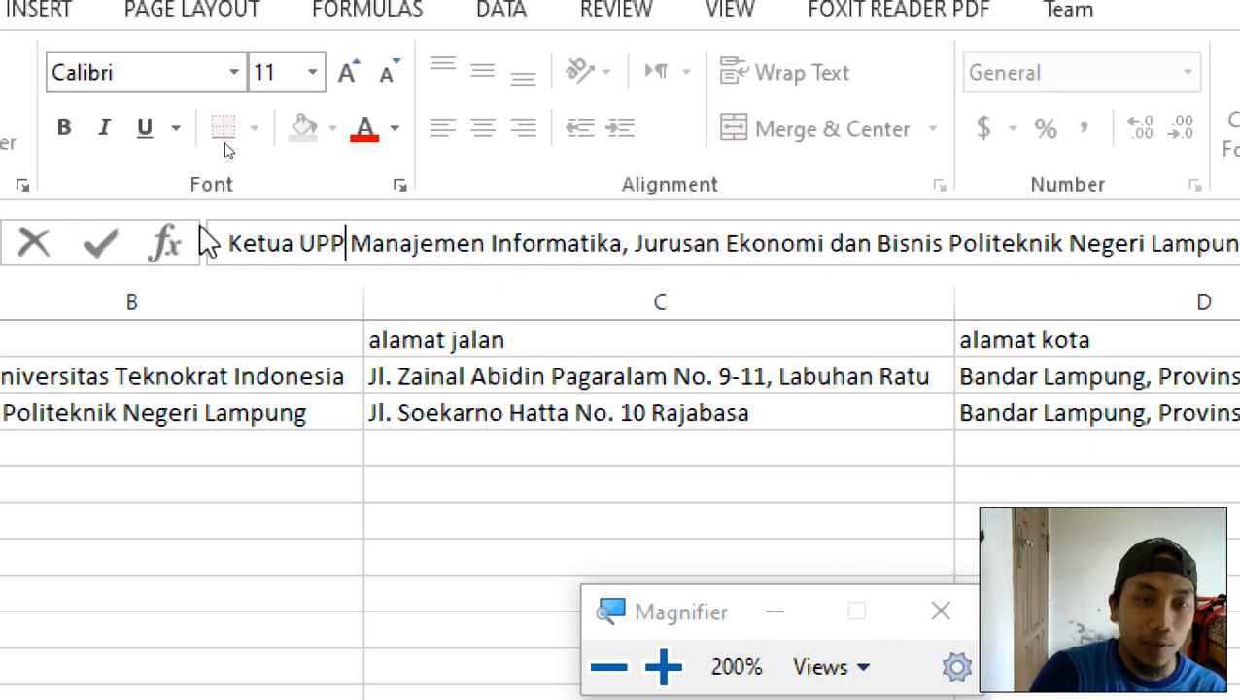
pyautogui.write('M')
# - Remove "Manajemen Informatika, Jurusan Ekonomi dan Bisnis" from E3, leaving "Ketua UPPM Politeknik Negeri Lampung"
pyautogui.hotkey('ctrl', 'shift', 'Right')
pyautogui.hotkey('ctrl', 'shift', 'Right')
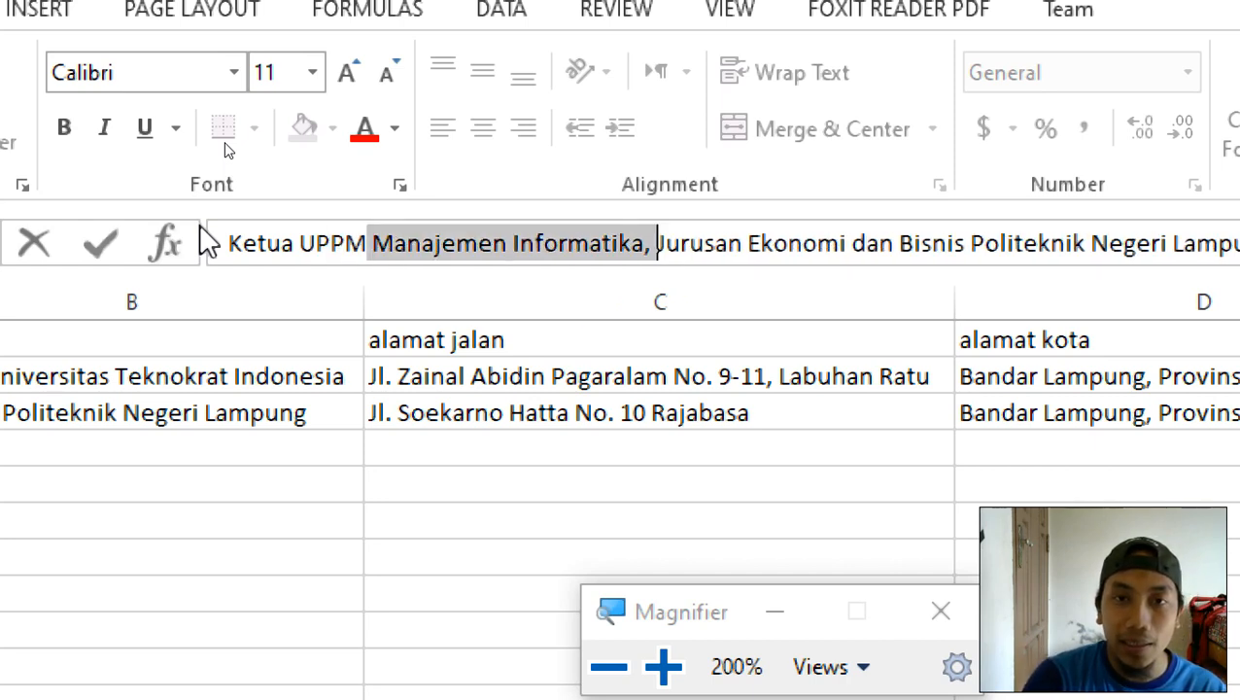
pyautogui.press('Delete')
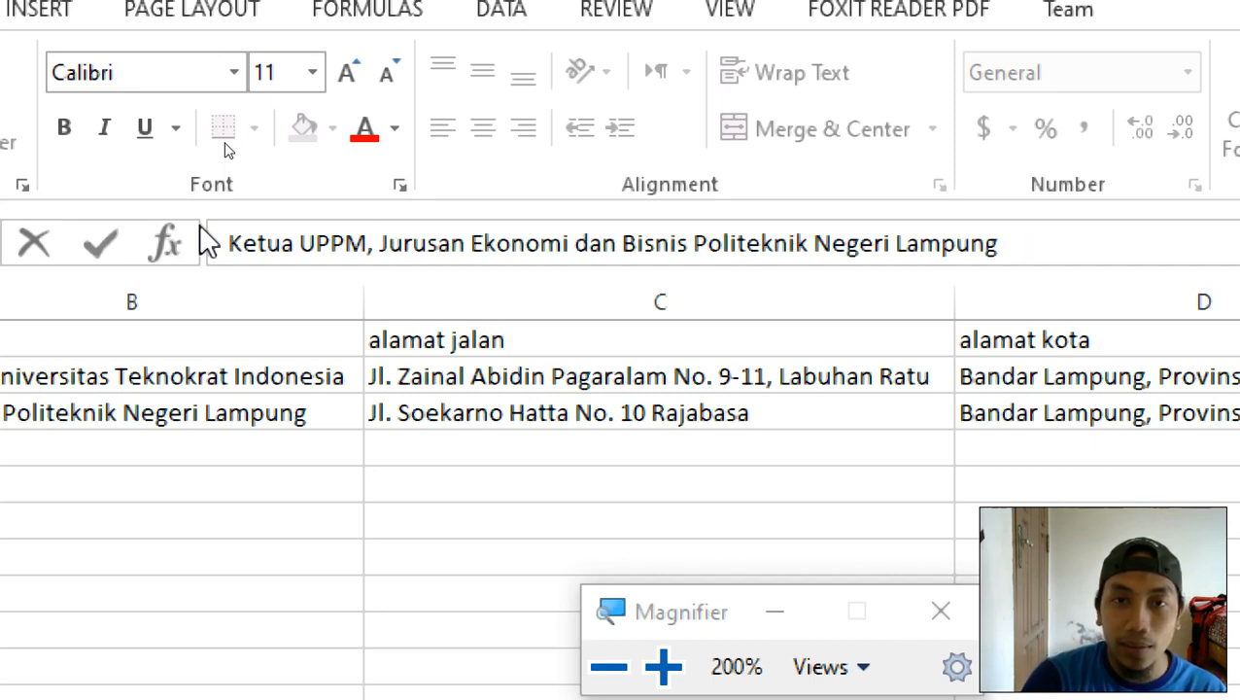
pyautogui.hotkey('ctrl', 'shift', 'Right')
pyautogui.hotkey('ctrl', 'shift', 'Right')
pyautogui.hotkey('ctrl', 'shift', 'Right')
pyautogui.hotkey('ctrl', 'shift', 'Right')
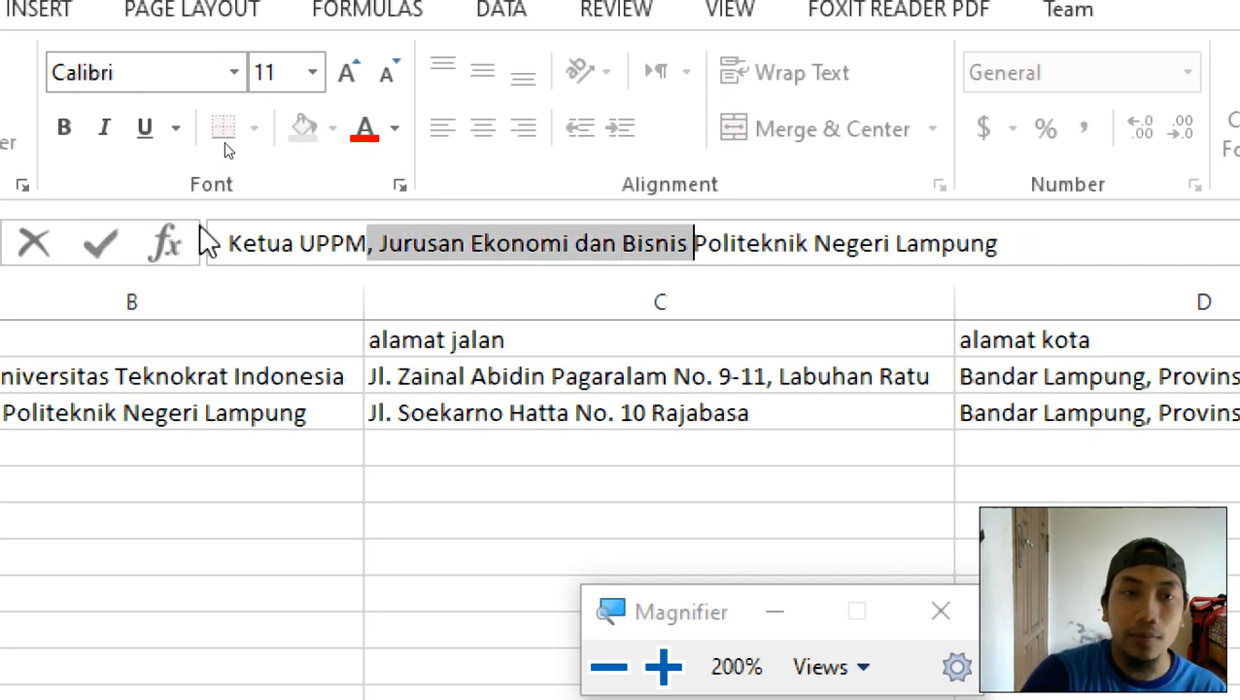
pyautogui.press('Return')
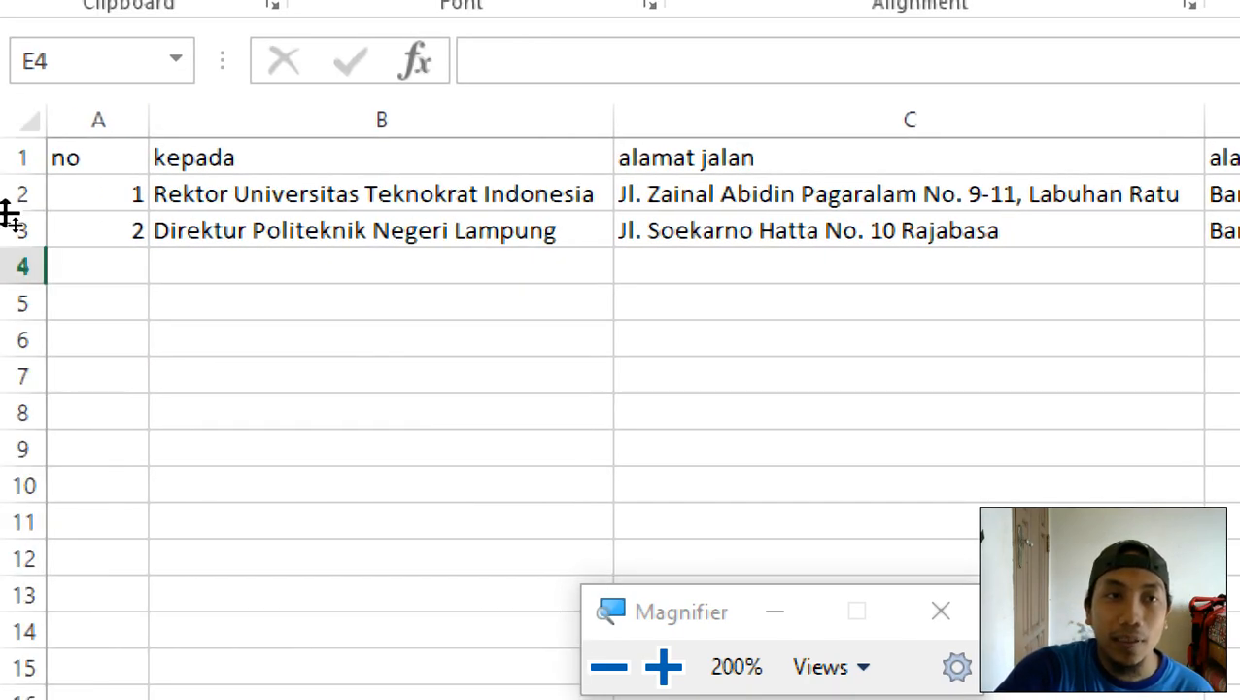
# - Review the table headings from no to melamar again, together with the second recipient's position entry
pyautogui.click(113, 157)
pyautogui.click(216, 165)
pyautogui.click(1087, 162)
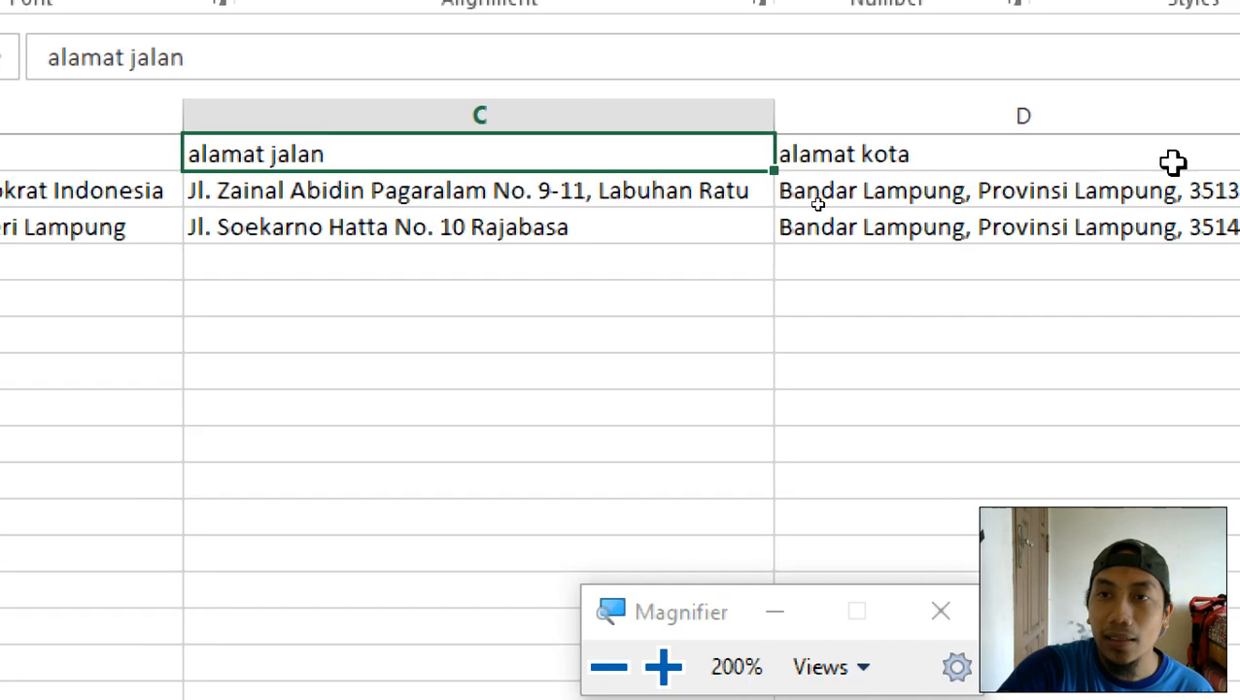
pyautogui.click(1170, 163)
pyautogui.click(908, 159)
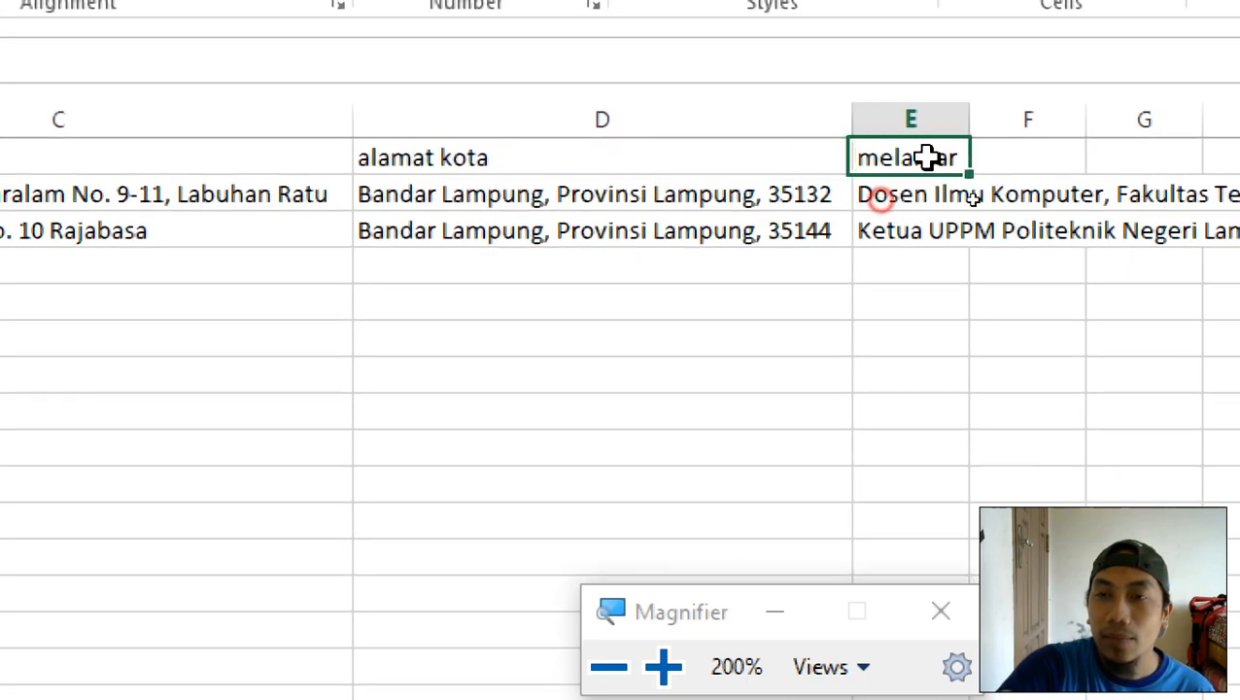
pyautogui.click(656, 222)
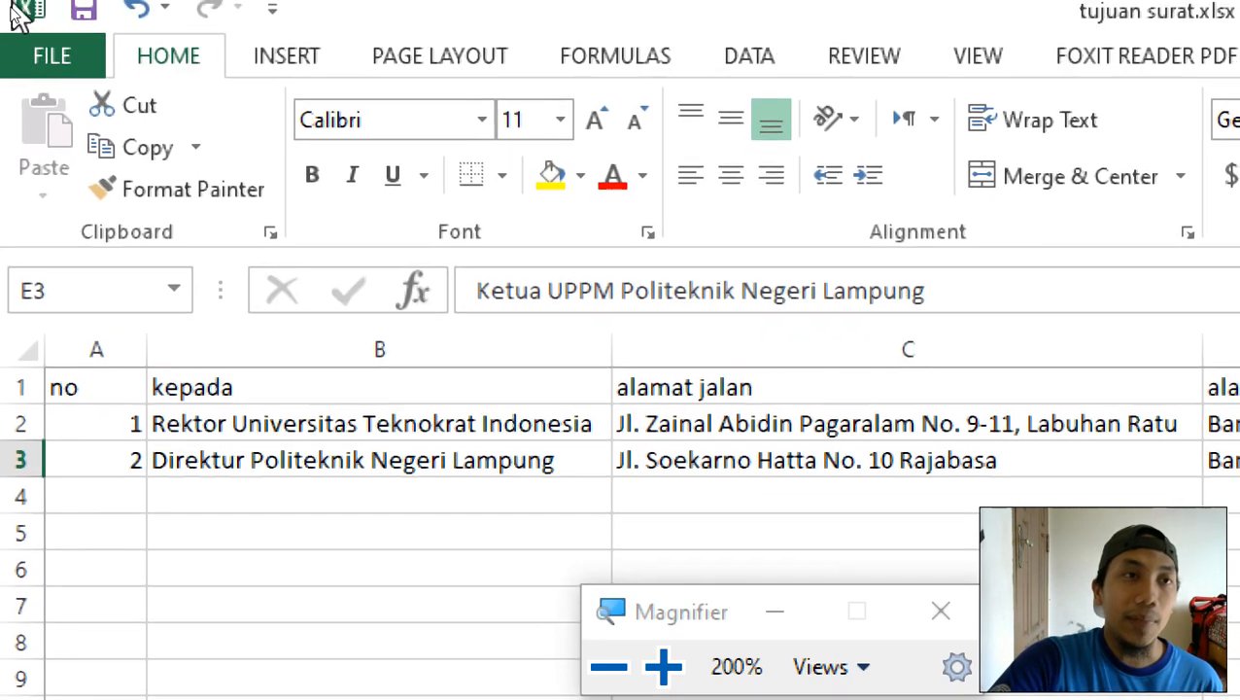
# - Save the tujuan surat workbook under its existing name
pyautogui.click(34, 25)
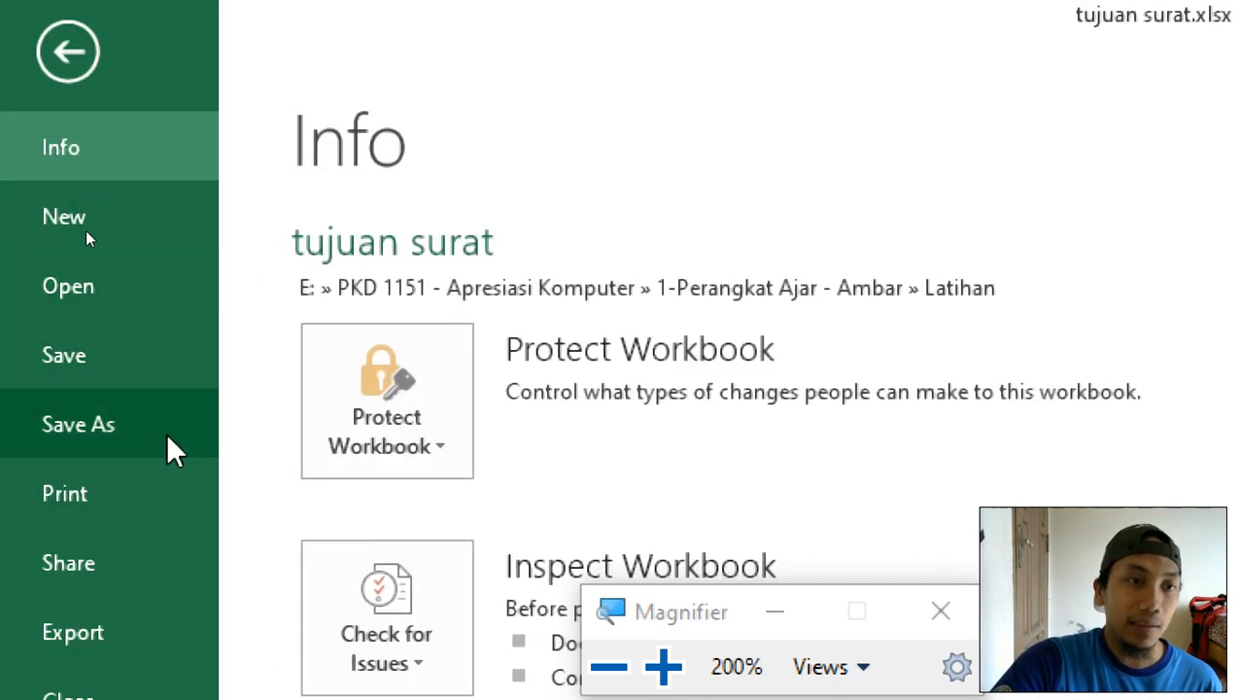
pyautogui.click(93, 433)
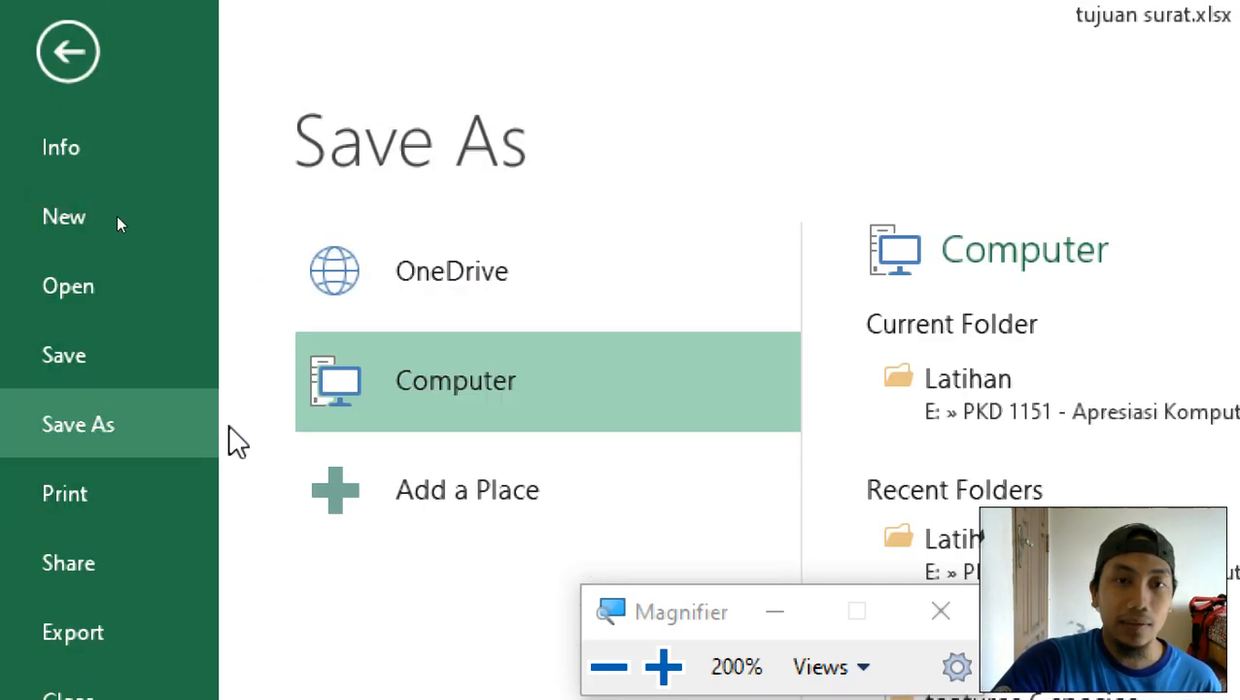
pyautogui.click(100, 358)
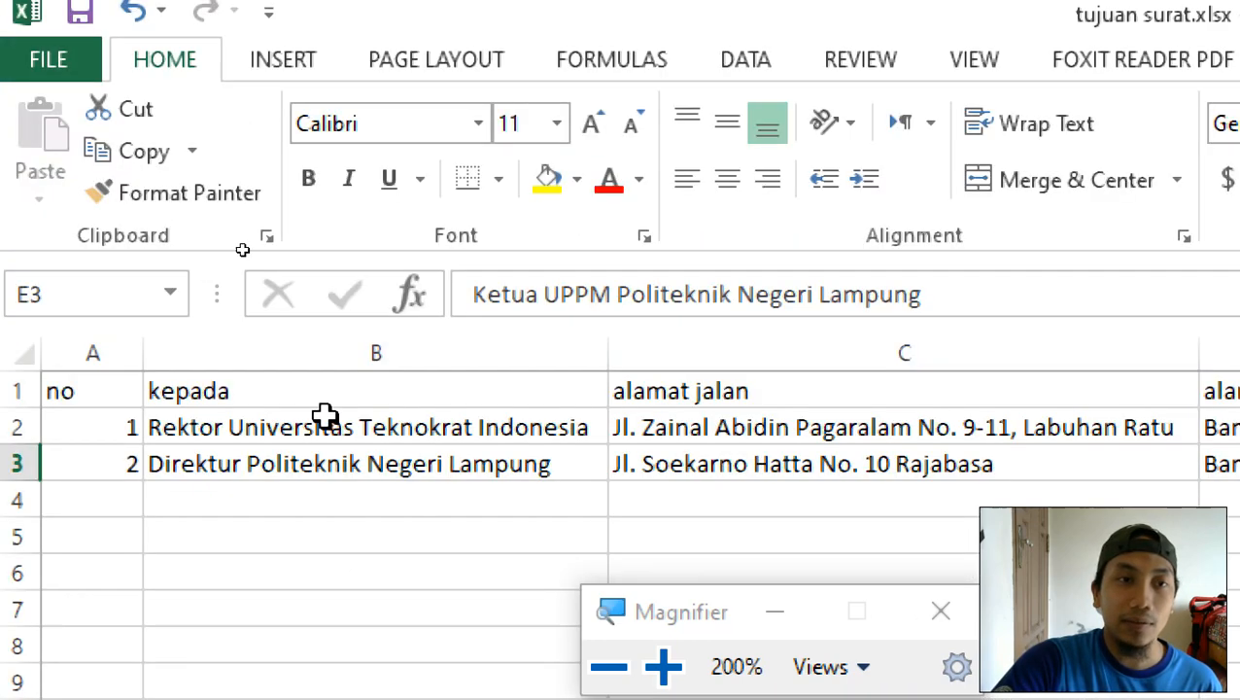
# - Check the workbook's file name and the recipient entries, and return the screen magnification to 100%
pyautogui.click(584, 440)
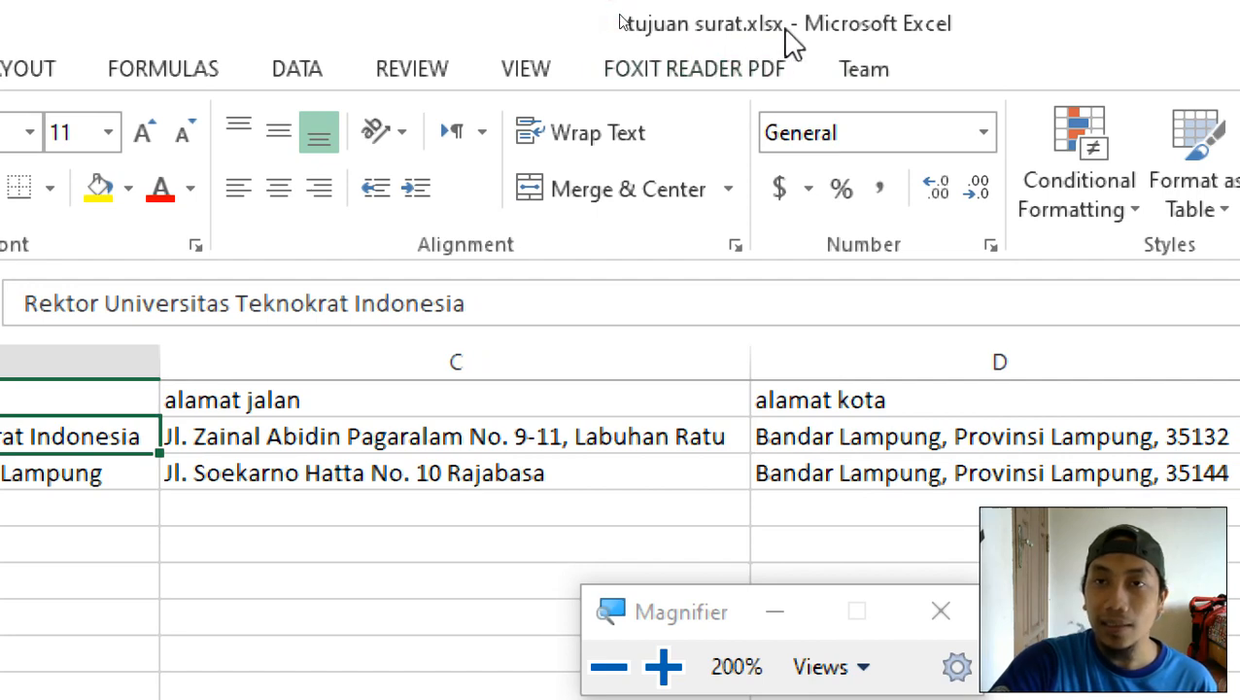
pyautogui.click(355, 470)
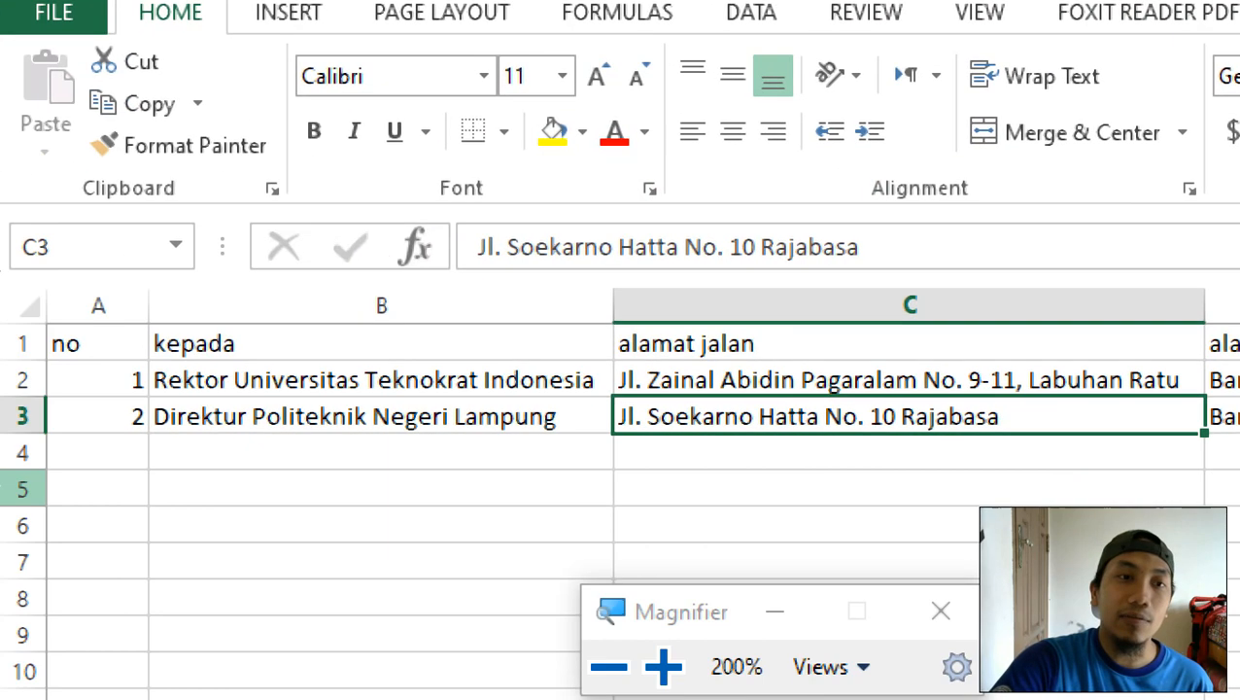
pyautogui.click(612, 669)
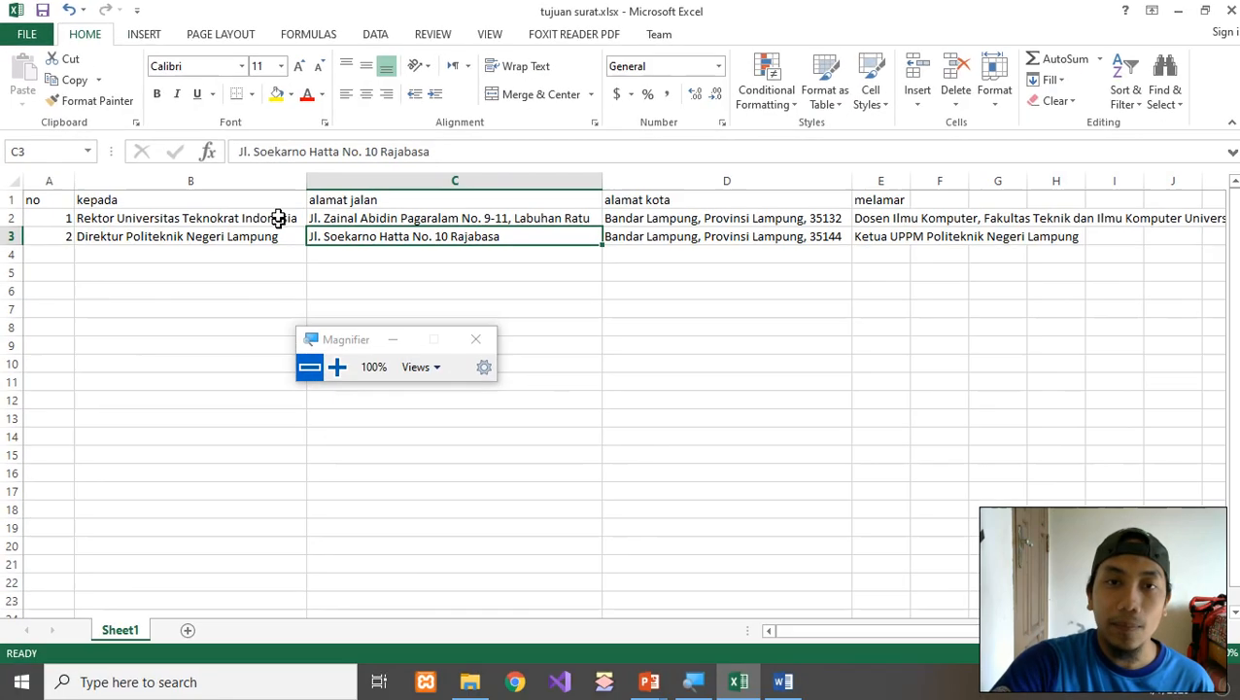
pyautogui.click(279, 217)
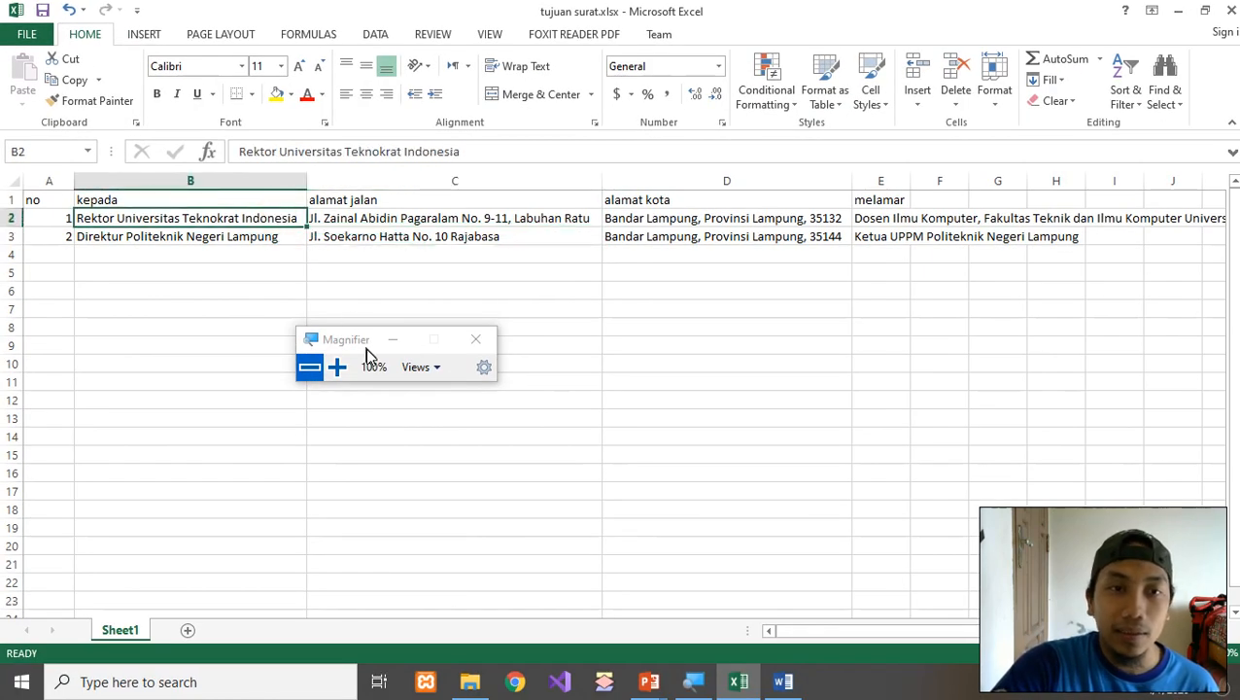
# - Switch to the Latihan Surat Massal.docx letter in Word and move the Magnifier window off the text
pyautogui.click(784, 682)
pyautogui.moveTo(369, 352); pyautogui.dragTo(1115, 262)
pyautogui.click(537, 268)
pyautogui.scroll(3, 536, 268)
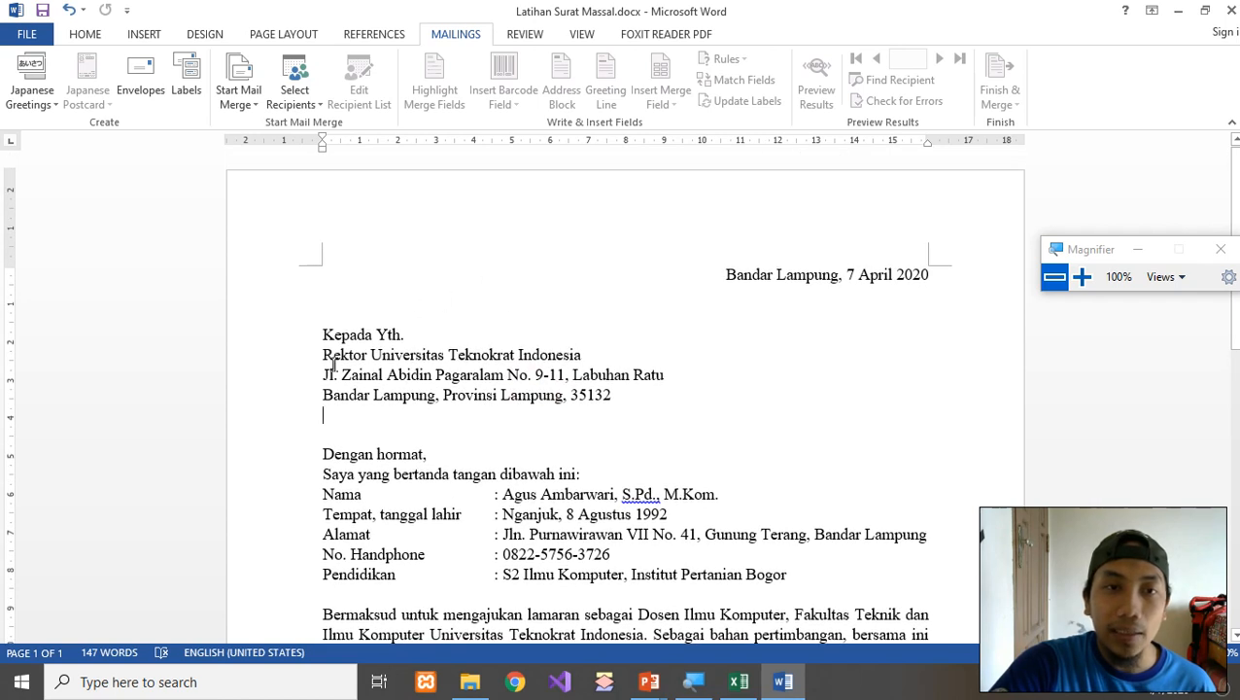
# - Mark the recipient lines below "Kepada Yth." and the position wording after "lamaran sebagai" as the varying parts, and clear the selection
pyautogui.click(318, 361)
pyautogui.moveTo(323, 355); pyautogui.dragTo(347, 398)
pyautogui.scroll(-3, 595, 469)
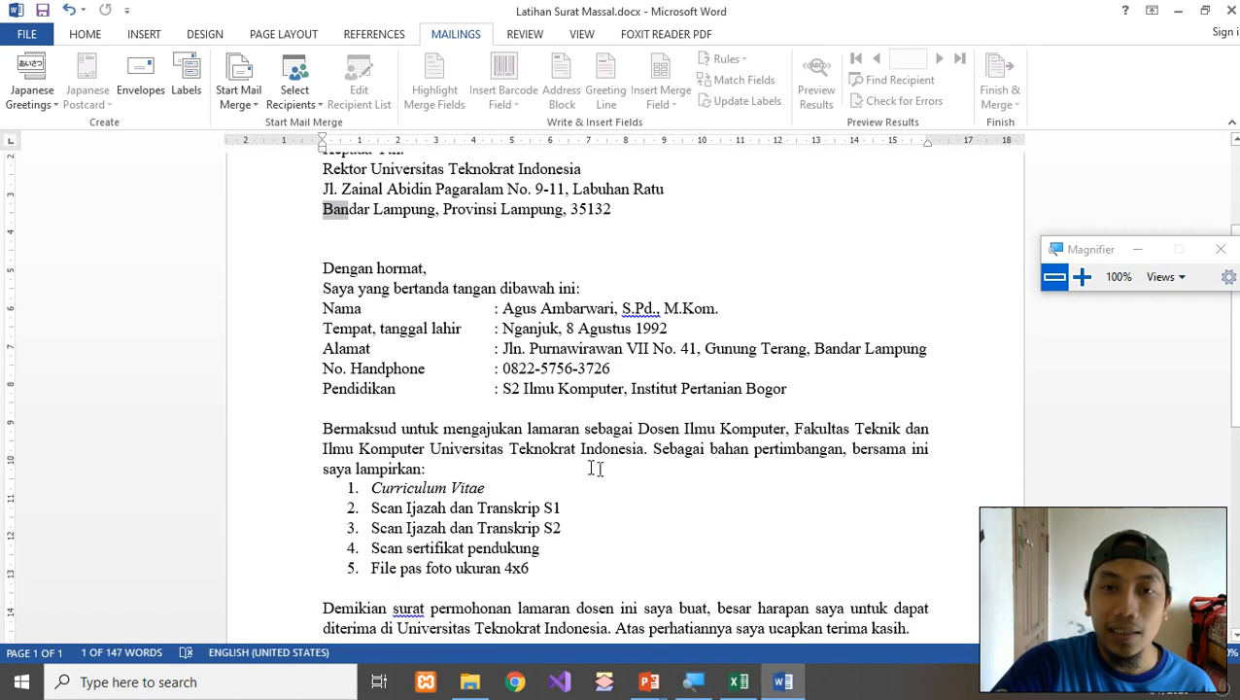
pyautogui.moveTo(637, 429)
pyautogui.mouseDown()
pyautogui.moveTo(514, 445)
pyautogui.moveTo(639, 449)
pyautogui.mouseUp()
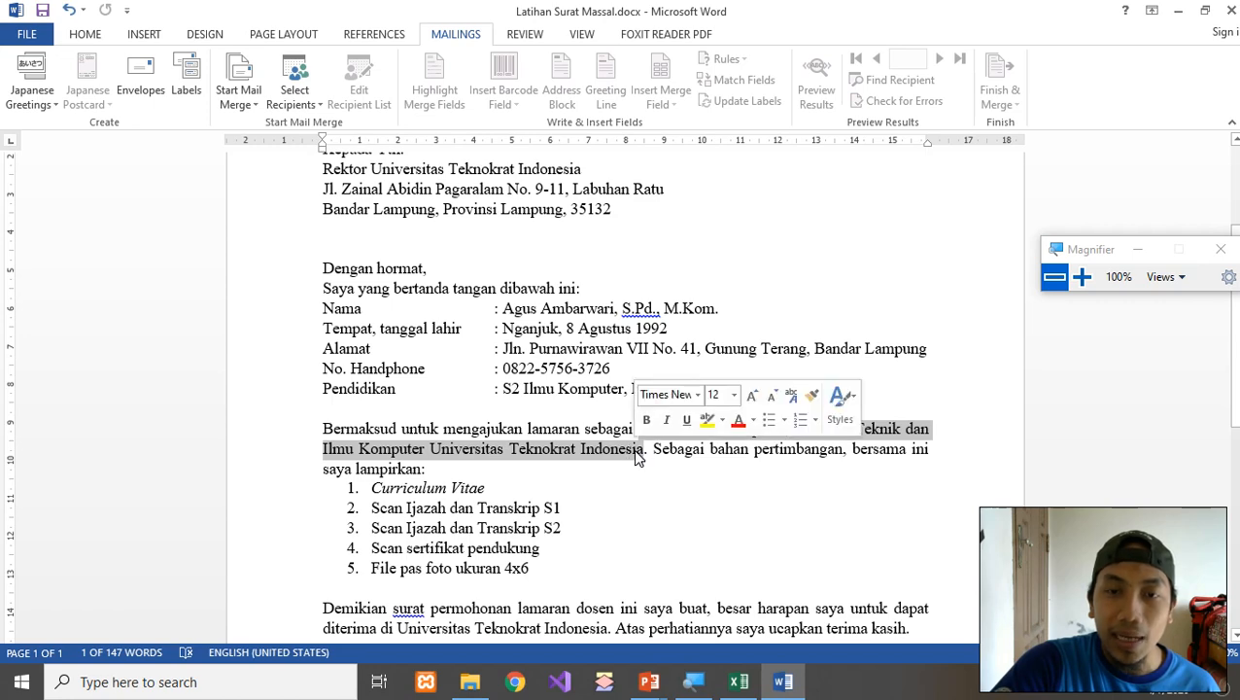
pyautogui.click(427, 369)
pyautogui.scroll(3, 427, 370)
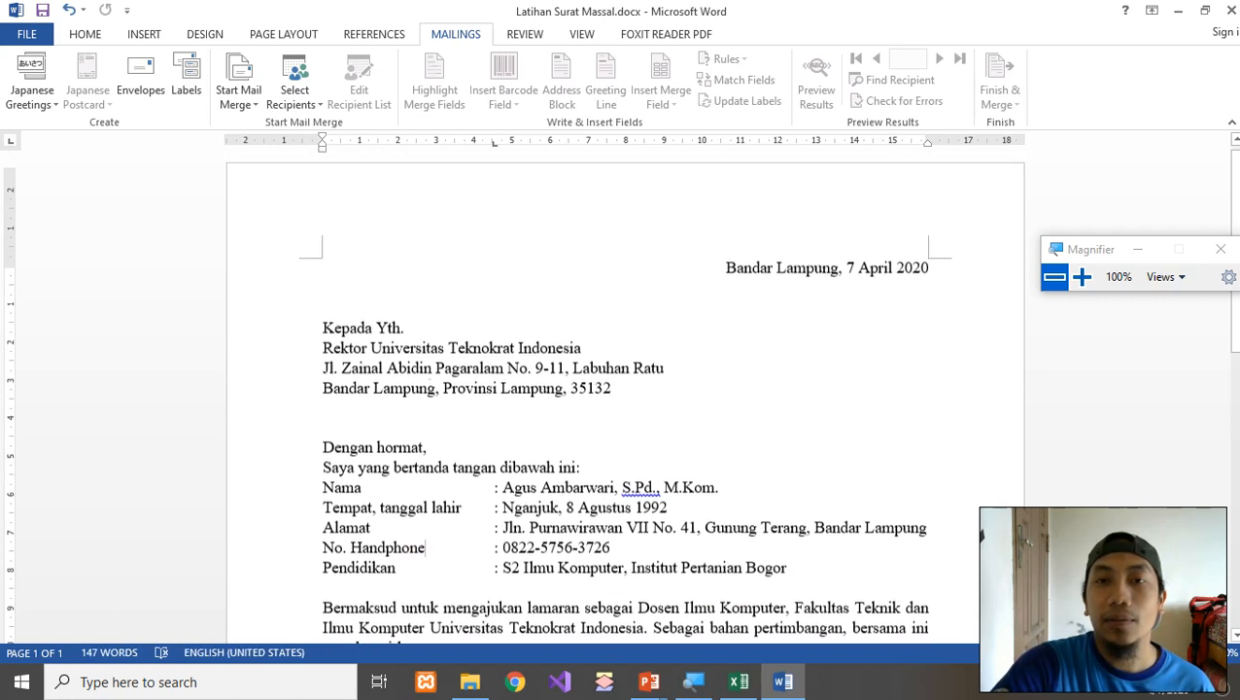
# - Reposition the Magnifier window and magnify the screen to 200% to show the Start Mail Merge commands
pyautogui.moveTo(1069, 249); pyautogui.dragTo(980, 205)
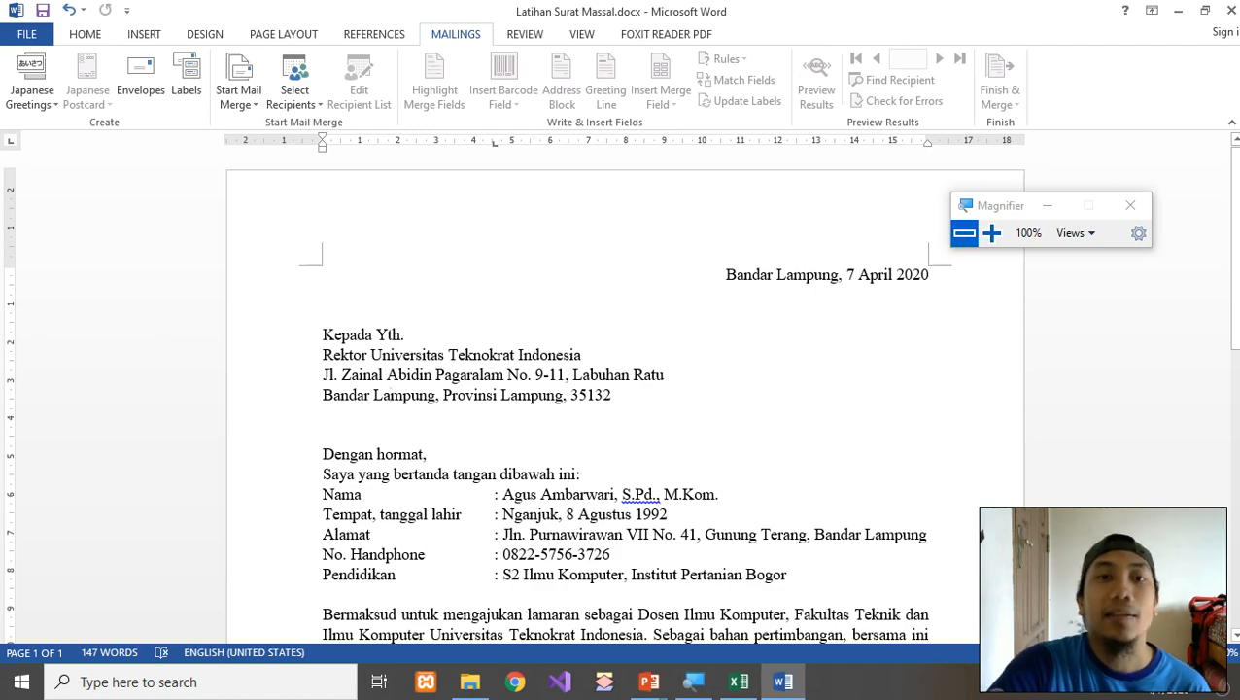
pyautogui.click(992, 233)
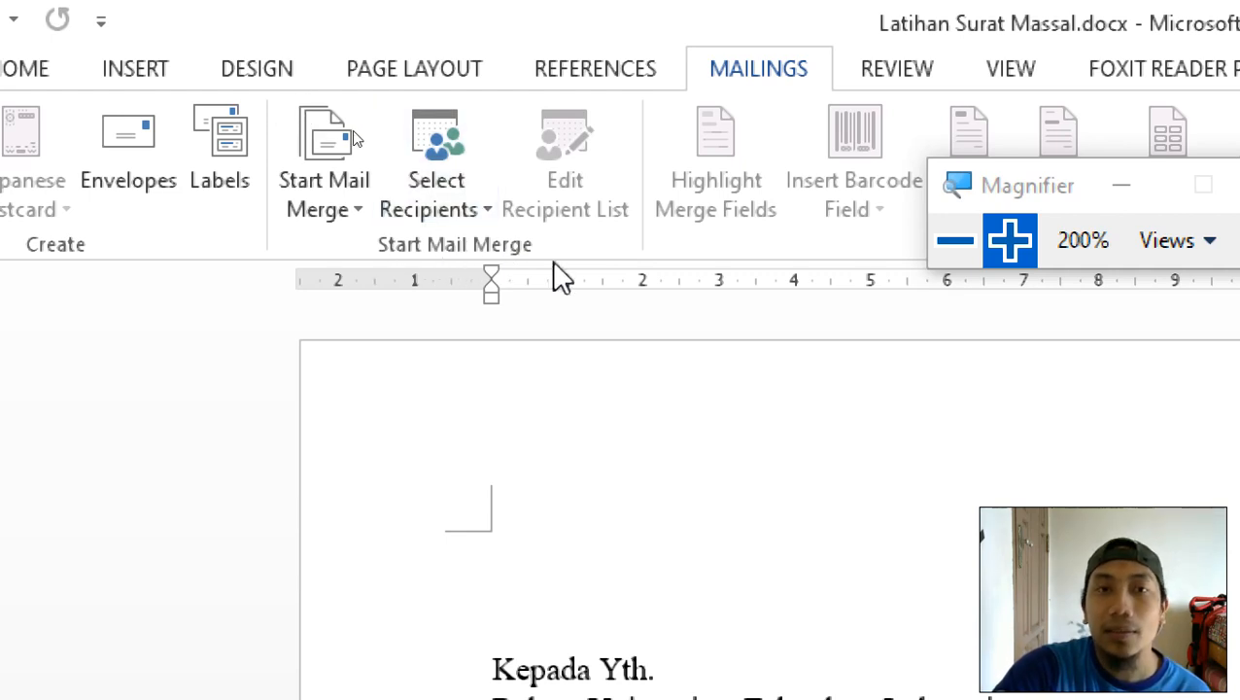
# - Examine the address columns offered when typing a new recipient list, and close the list without adding entries
pyautogui.click(457, 214)
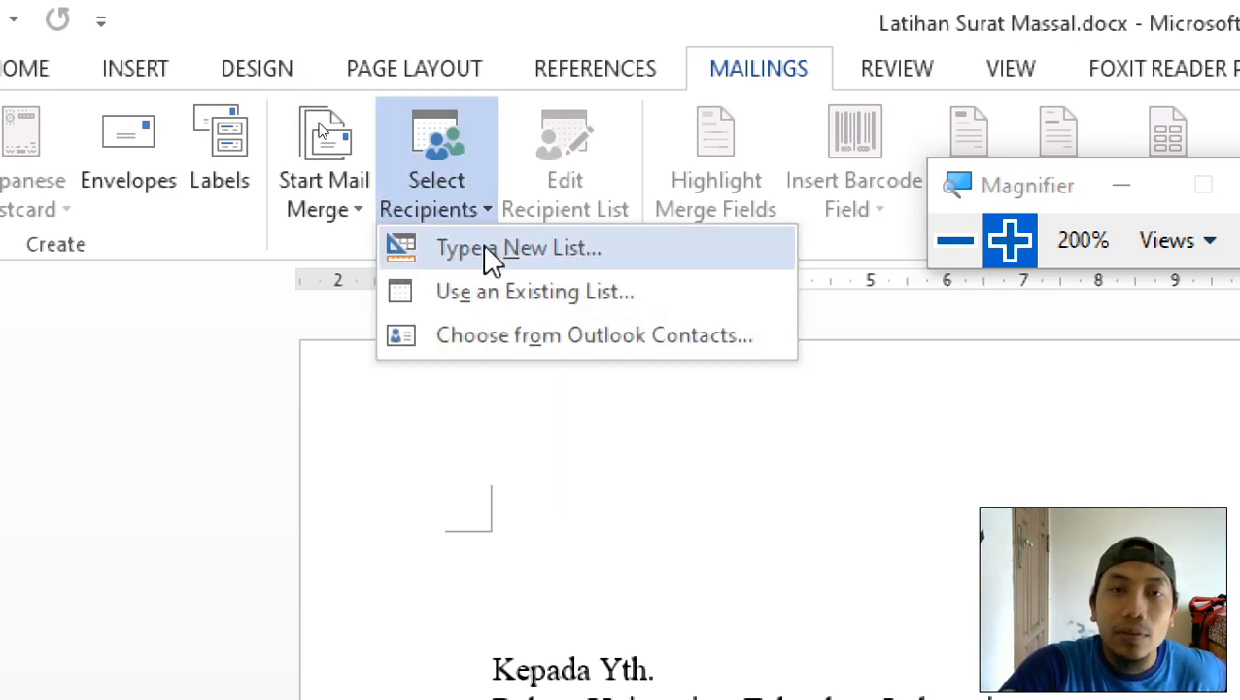
pyautogui.click(538, 245)
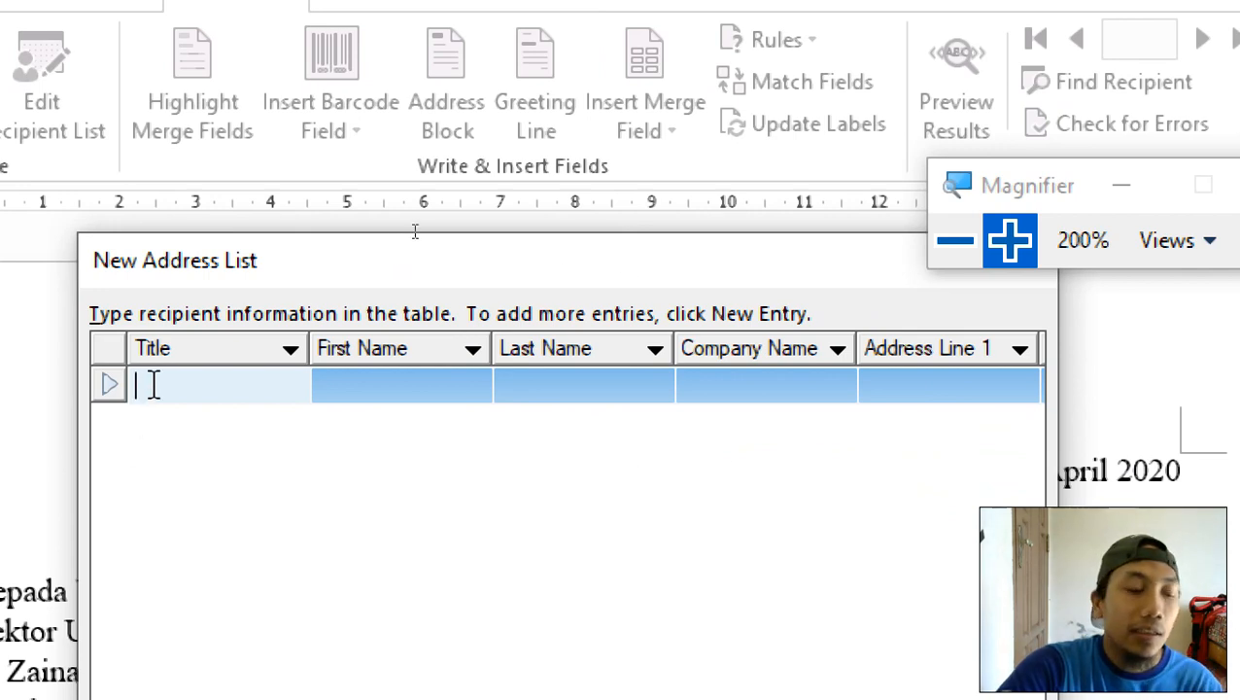
pyautogui.click(377, 384)
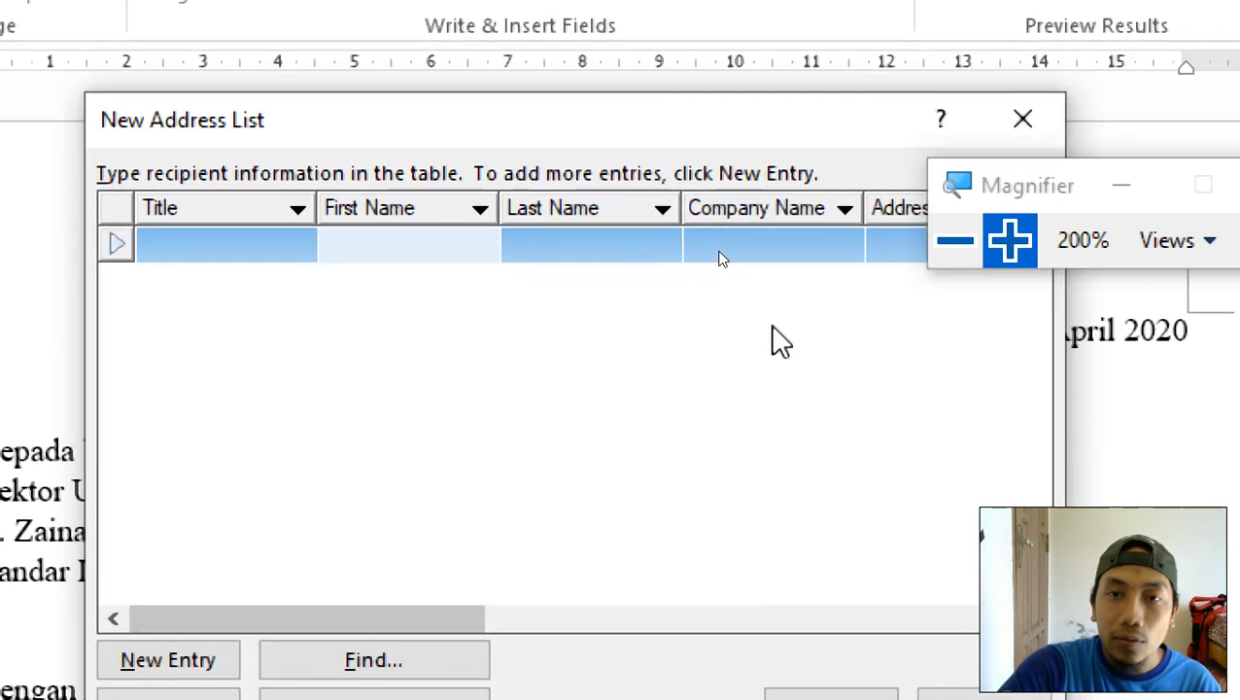
pyautogui.moveTo(374, 601); pyautogui.dragTo(783, 613)
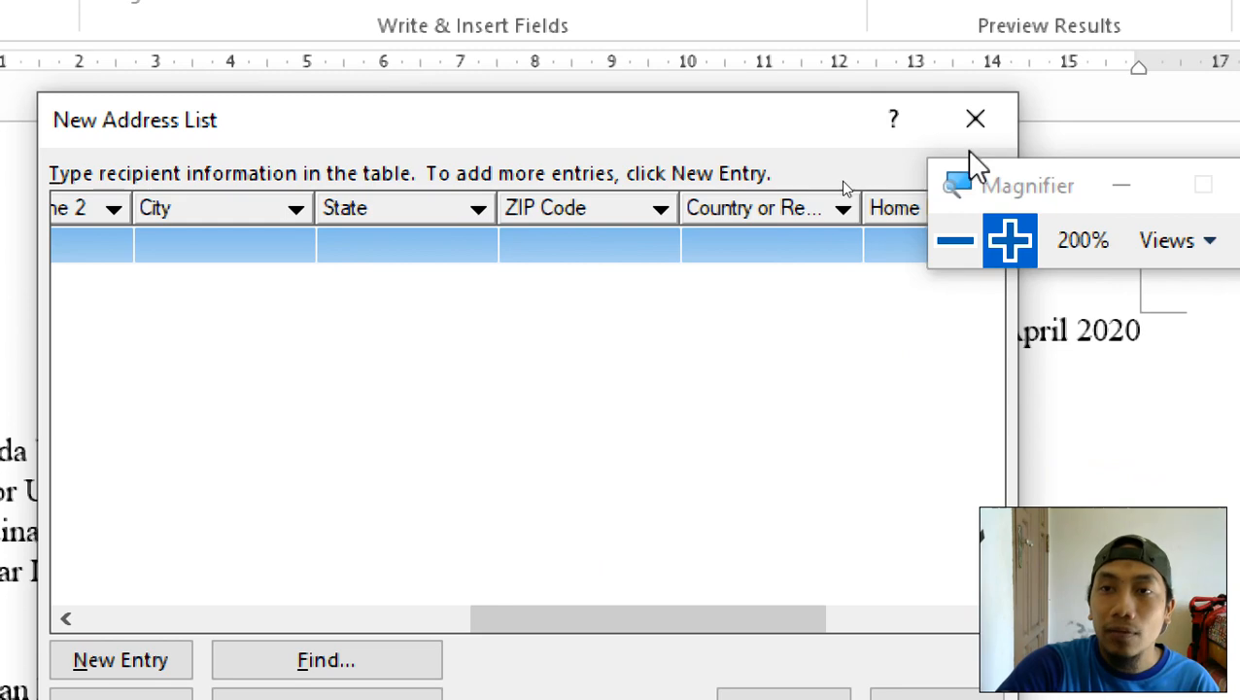
pyautogui.click(974, 118)
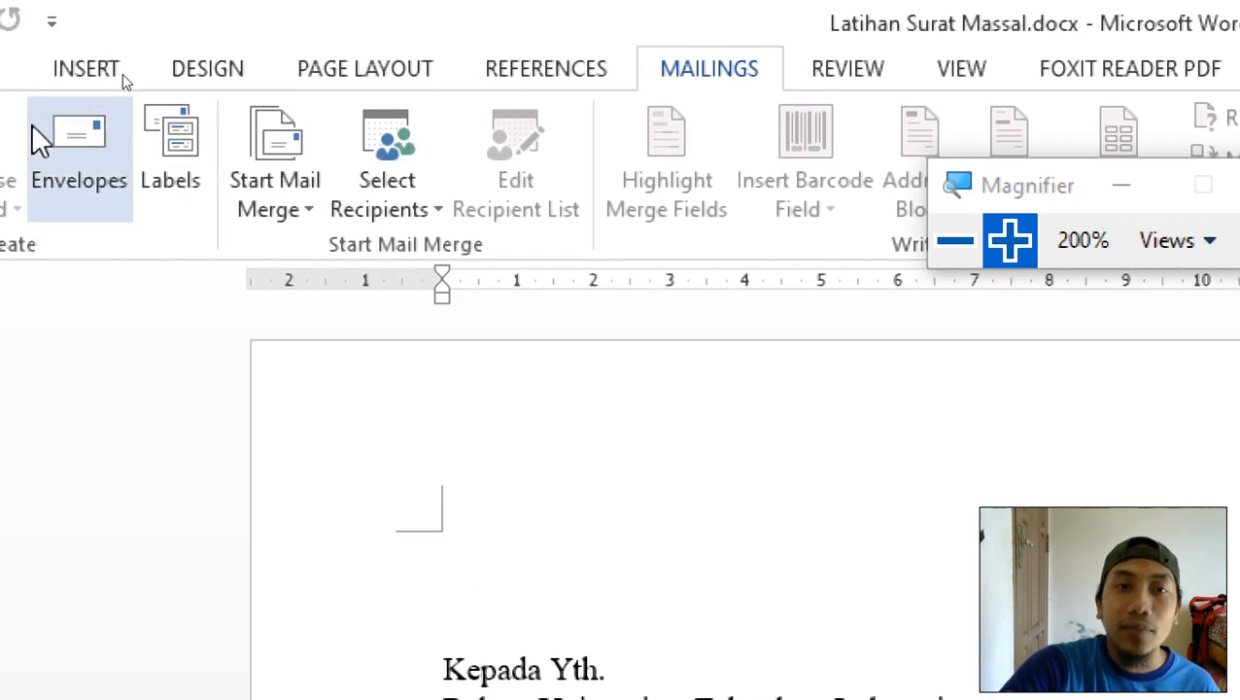
# - Start choosing an existing recipient list, with the screen magnification back at 100% and the file filter set to All Files (*.*)
pyautogui.click(373, 208)
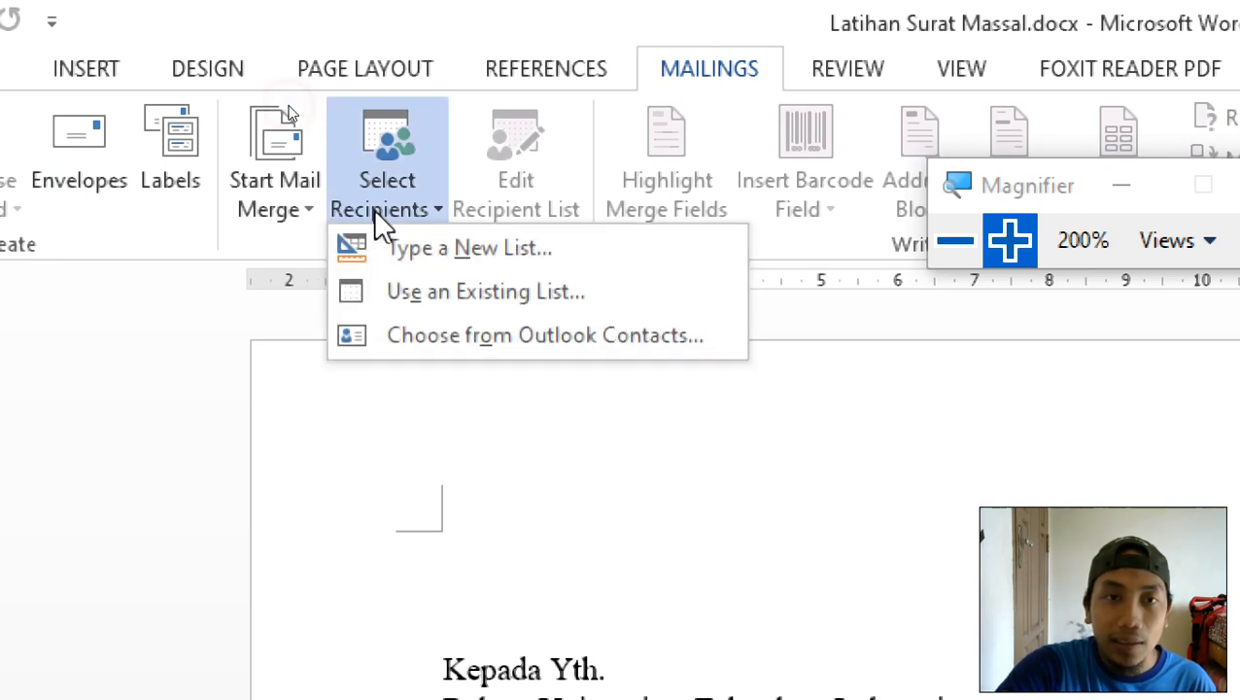
pyautogui.click(448, 292)
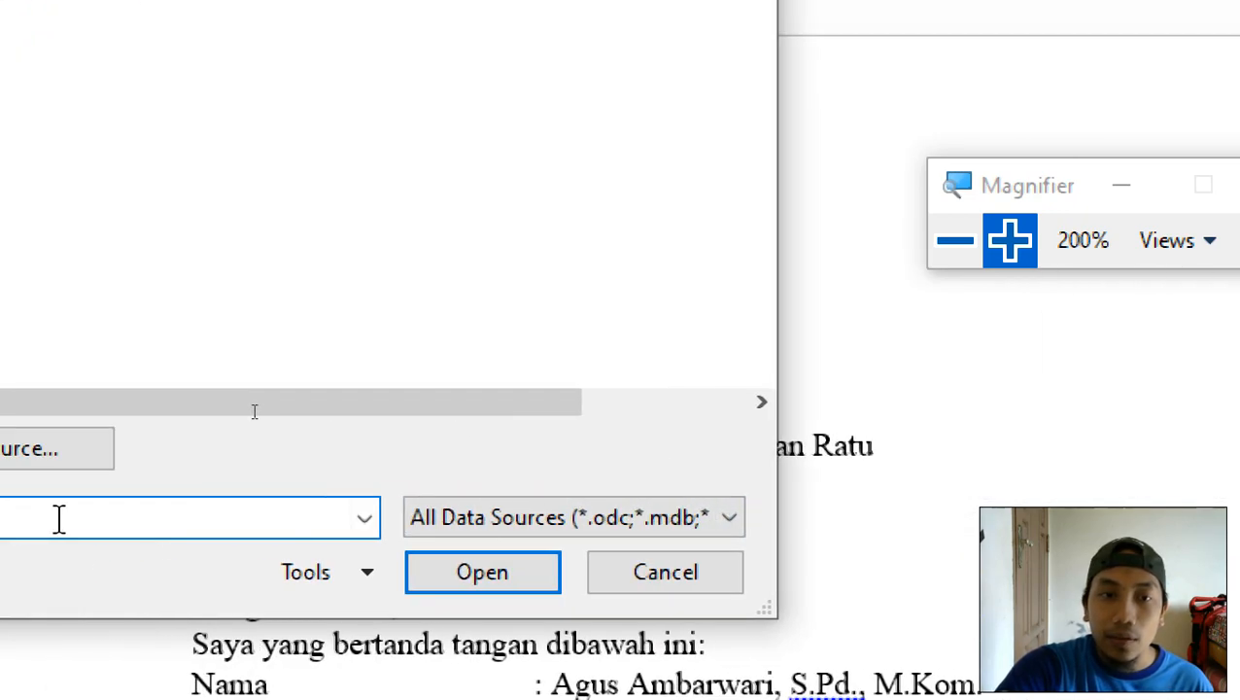
pyautogui.click(958, 245)
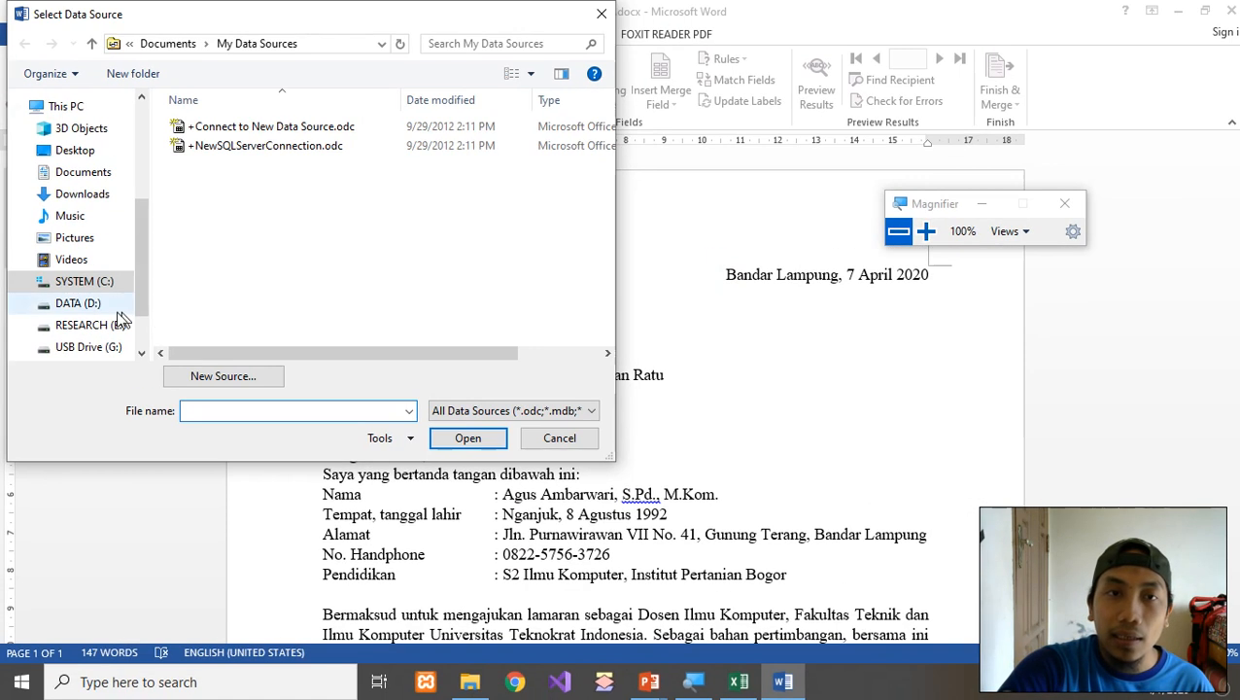
pyautogui.click(439, 410)
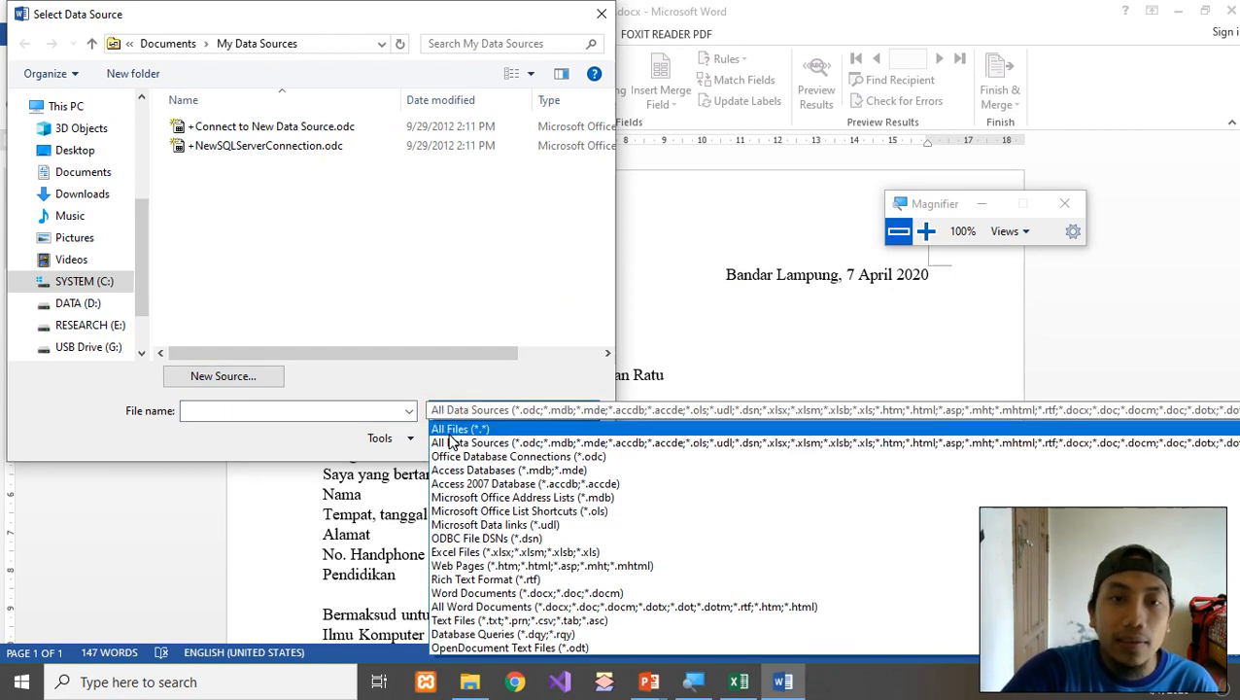
pyautogui.click(450, 431)
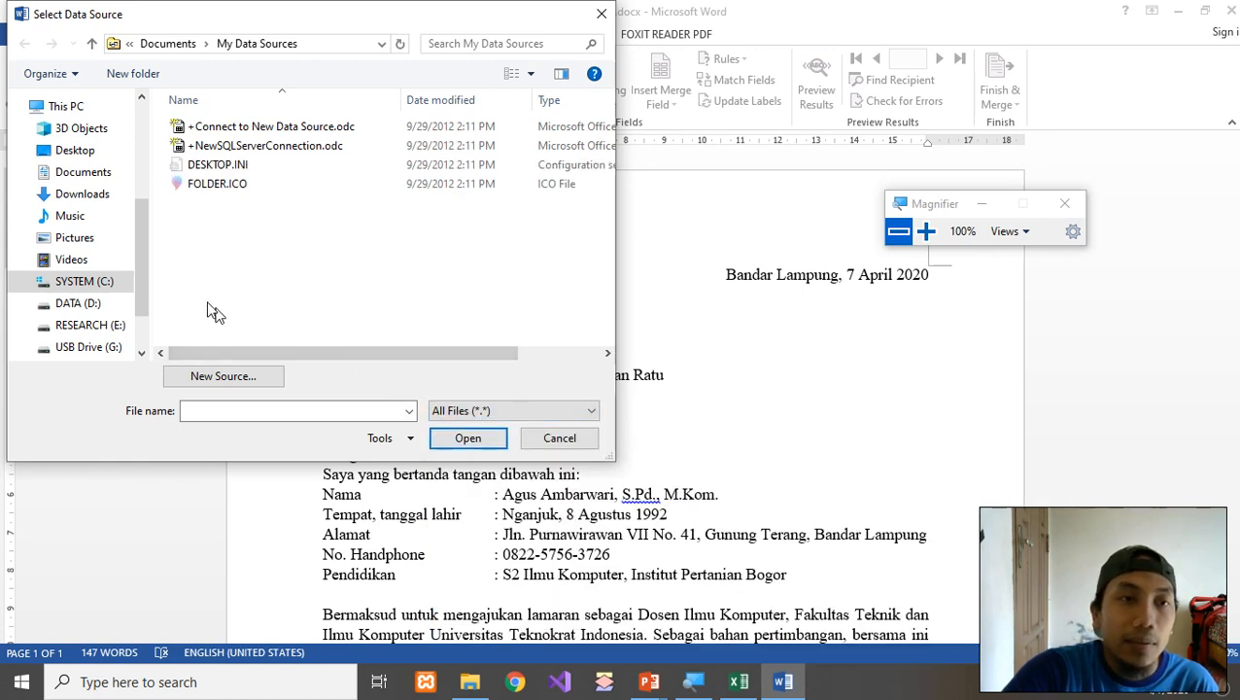
# - Browse from the RESEARCH (E:) drive through the Apresiasi Komputer course folder to its Latihan subfolder
pyautogui.scroll(-1, 141, 267)
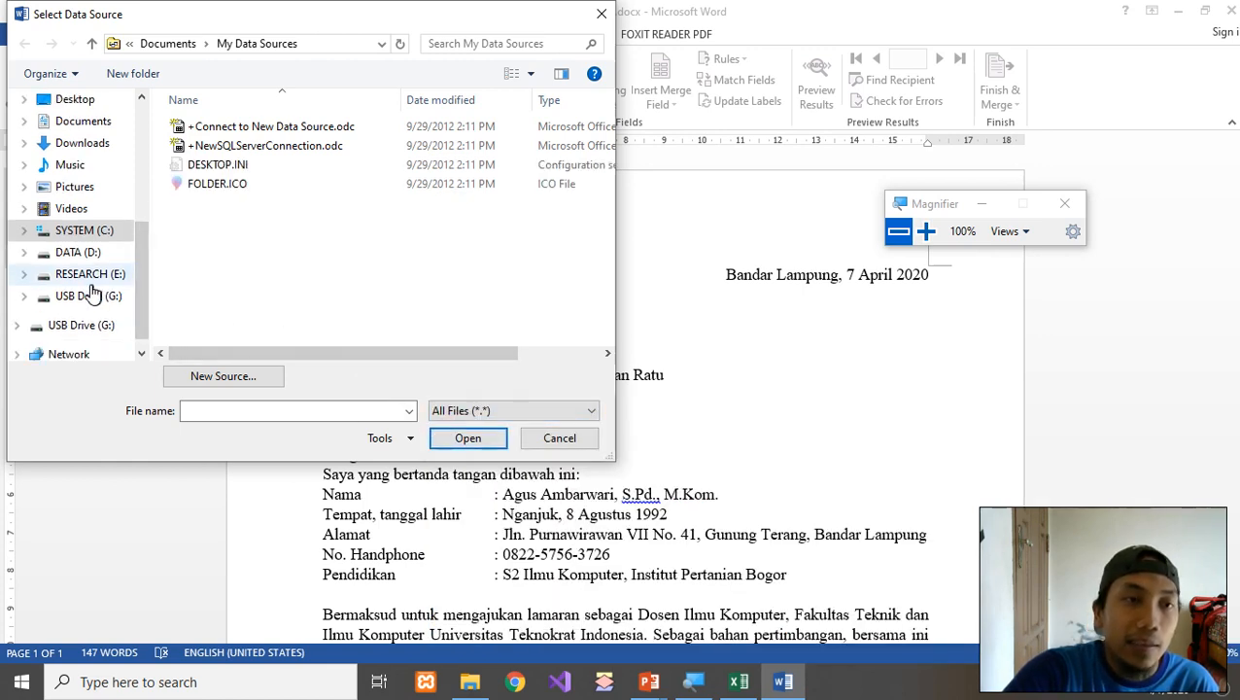
pyautogui.click(88, 281)
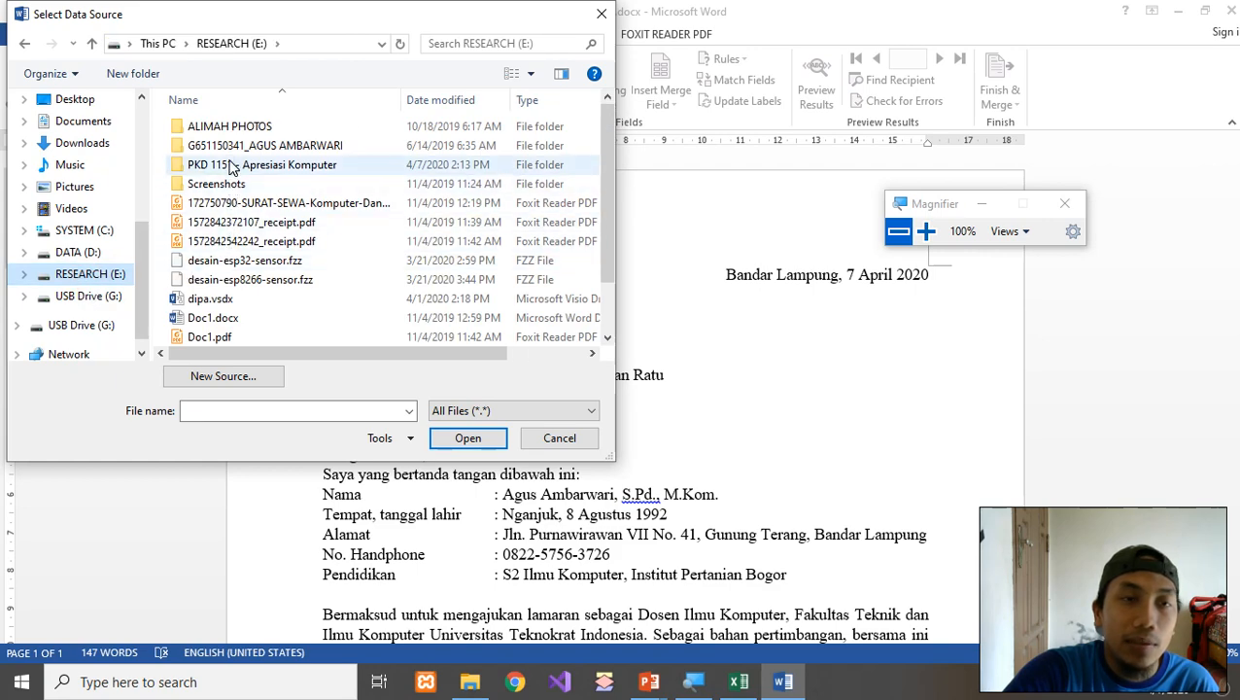
pyautogui.doubleClick(231, 168)
pyautogui.doubleClick(232, 147)
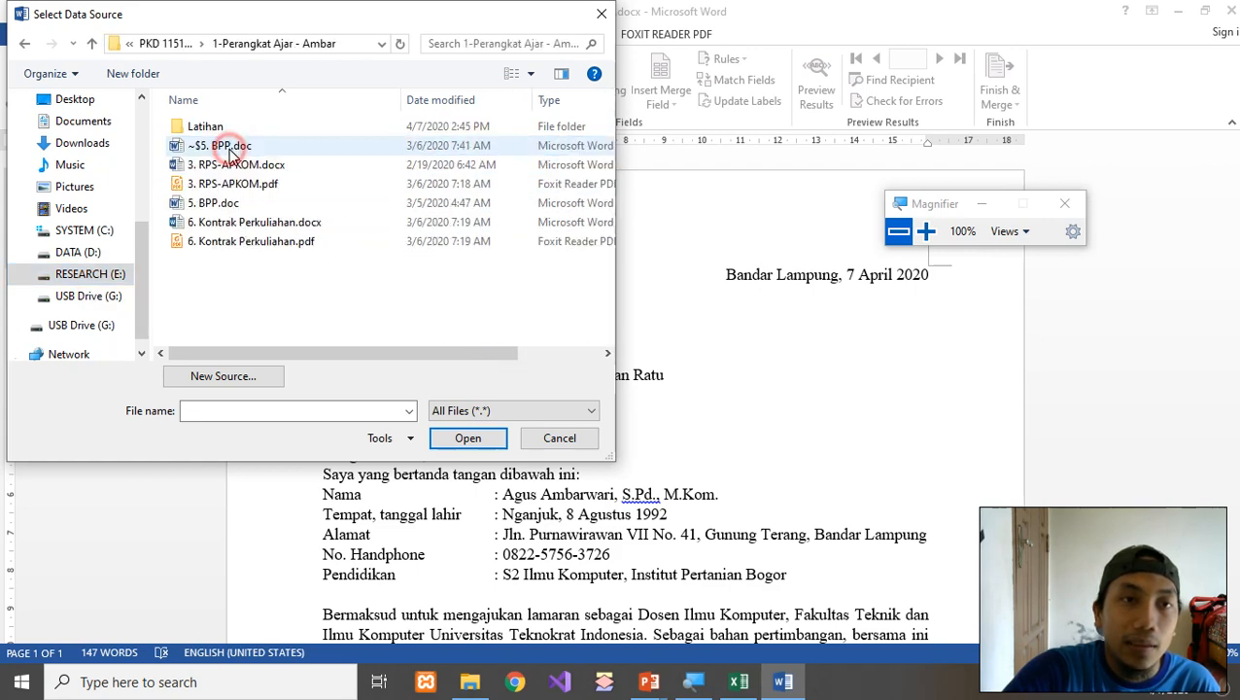
pyautogui.doubleClick(205, 126)
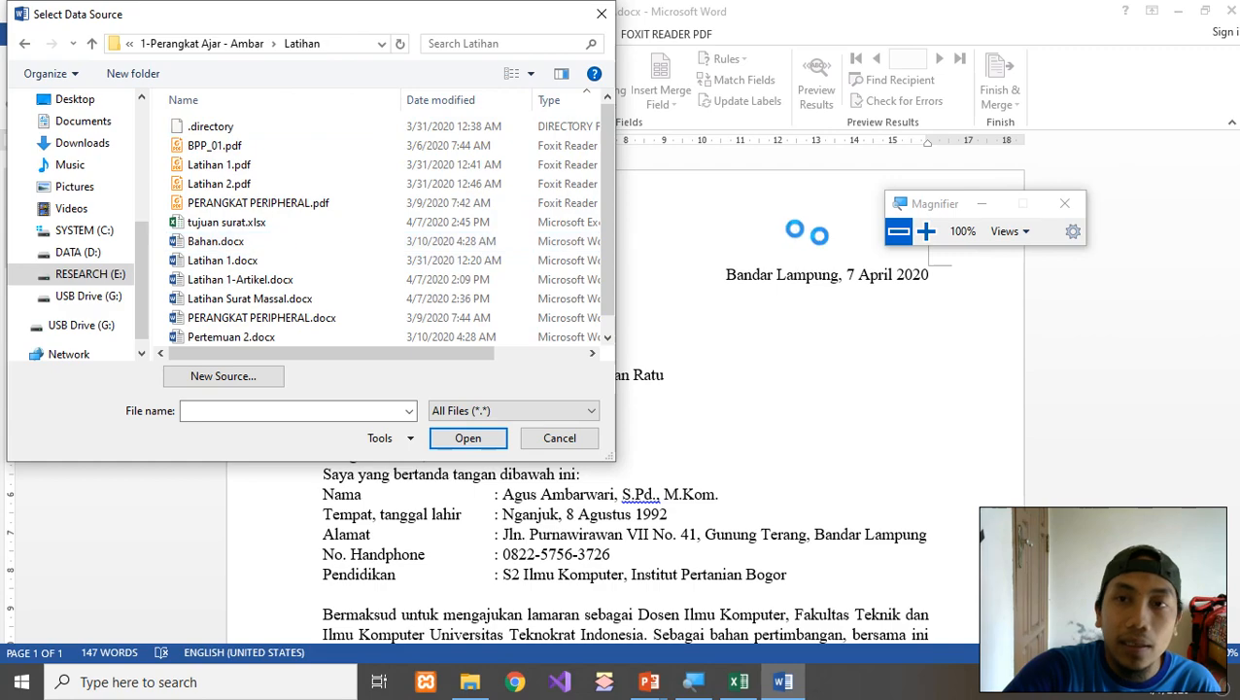
# - Magnify the screen to 200% and set the data source file filter to All Data Sources
pyautogui.click(925, 231)
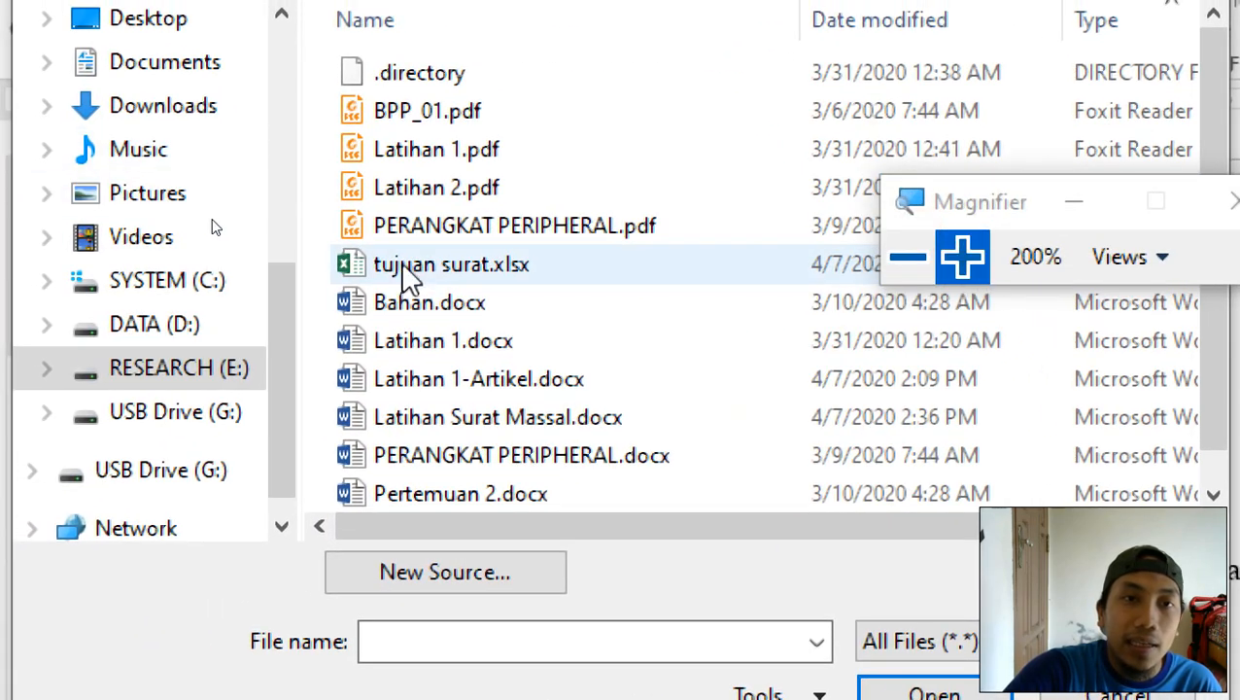
pyautogui.click(408, 264)
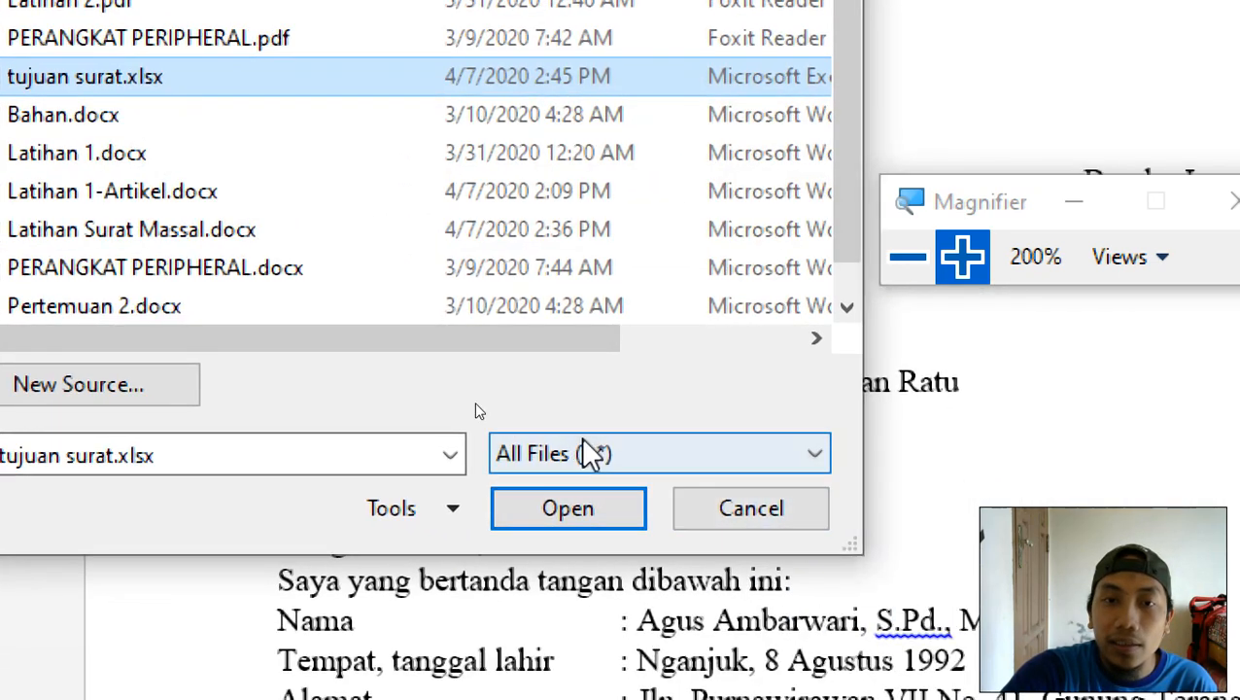
pyautogui.click(935, 530)
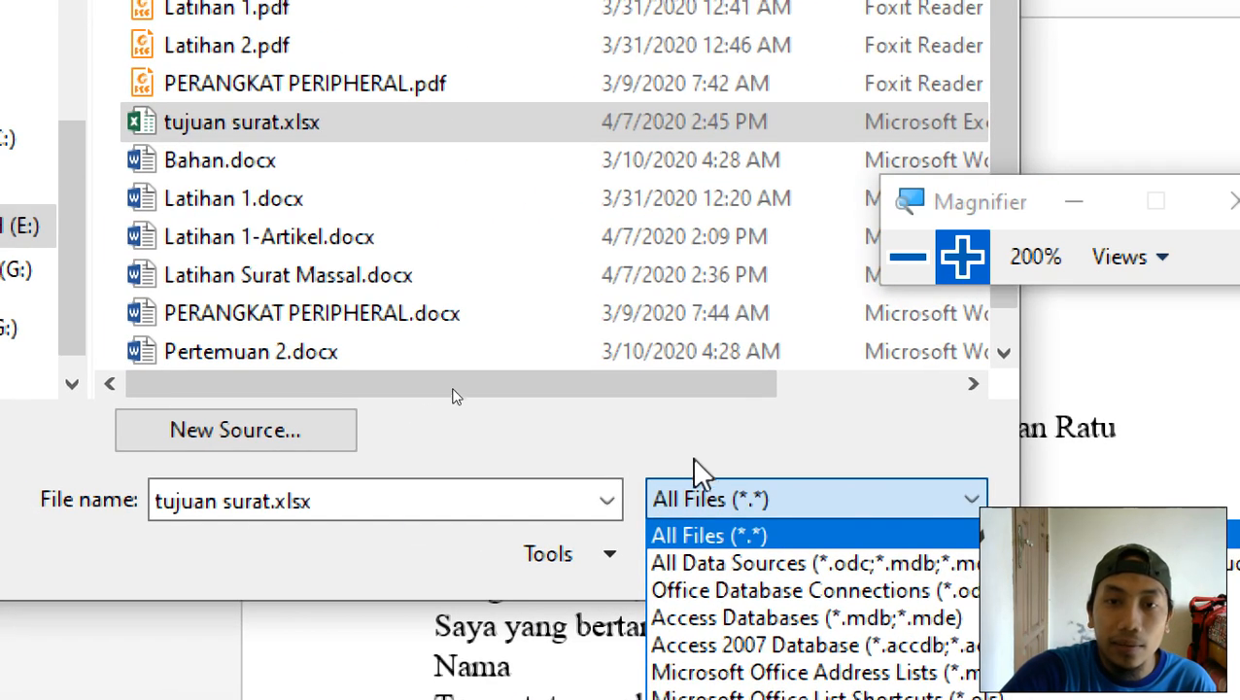
pyautogui.click(170, 460)
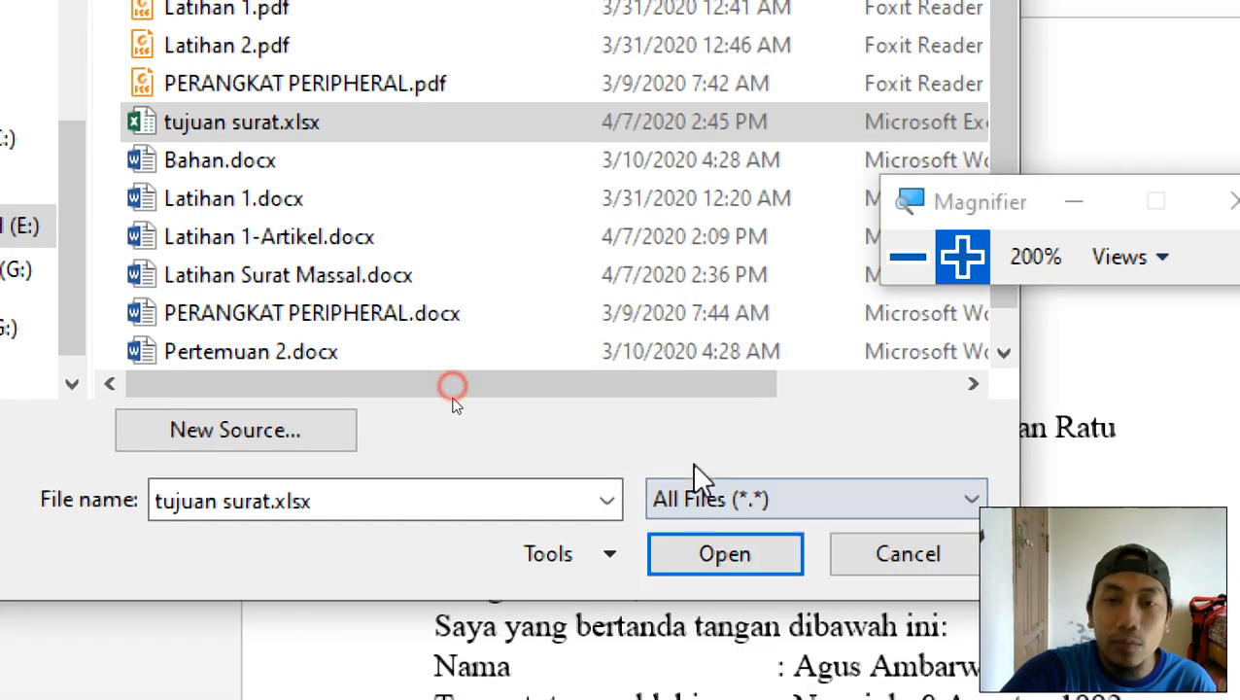
pyautogui.click(697, 497)
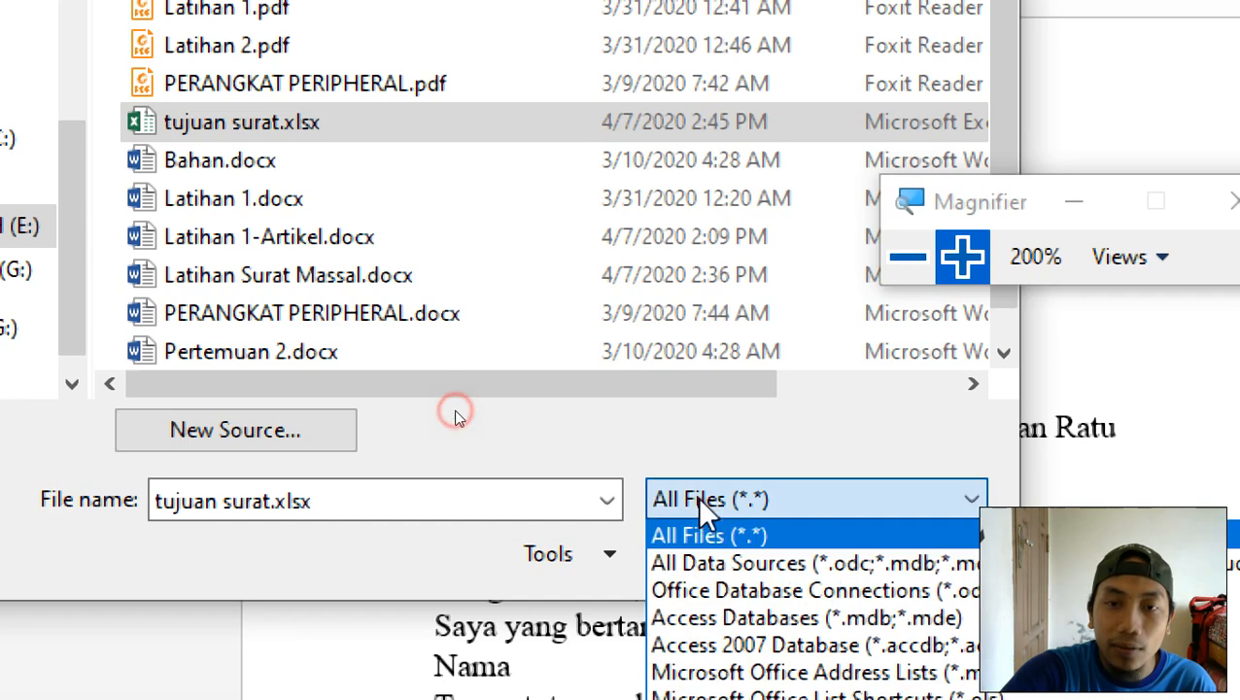
pyautogui.click(699, 561)
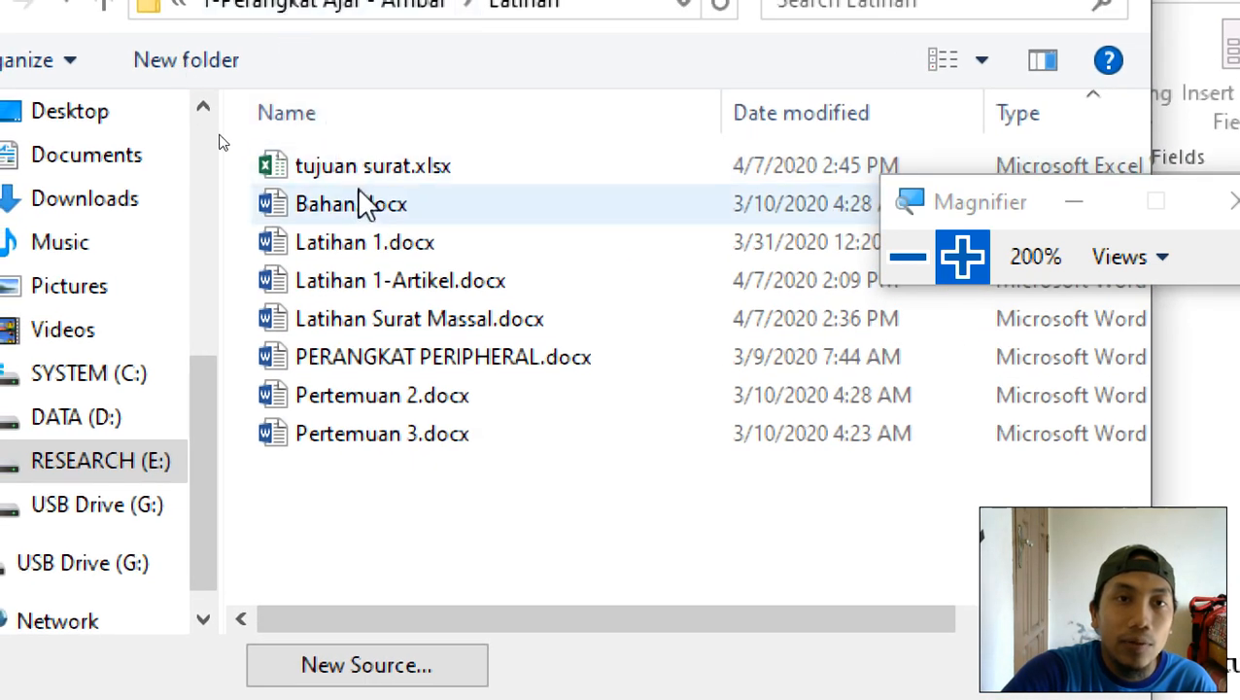
# - Open tujuan surat.xlsx as the recipient data source, and move the Magnifier window aside at 100% magnification
pyautogui.click(354, 169)
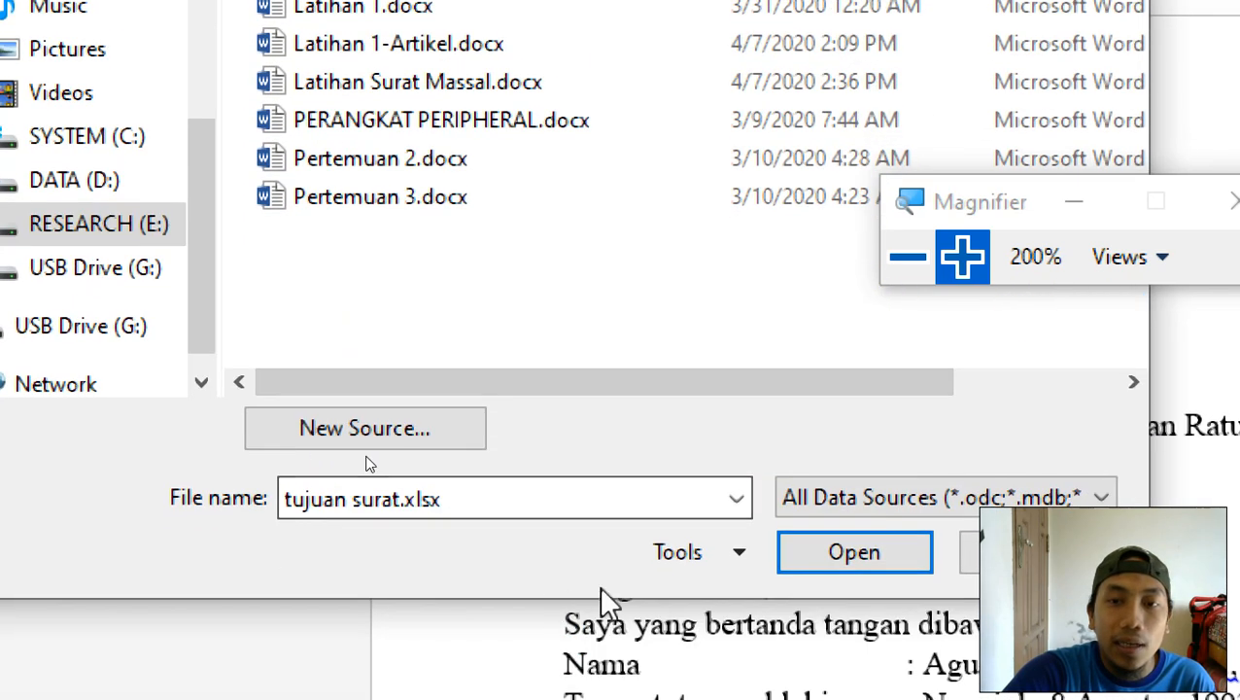
pyautogui.click(870, 555)
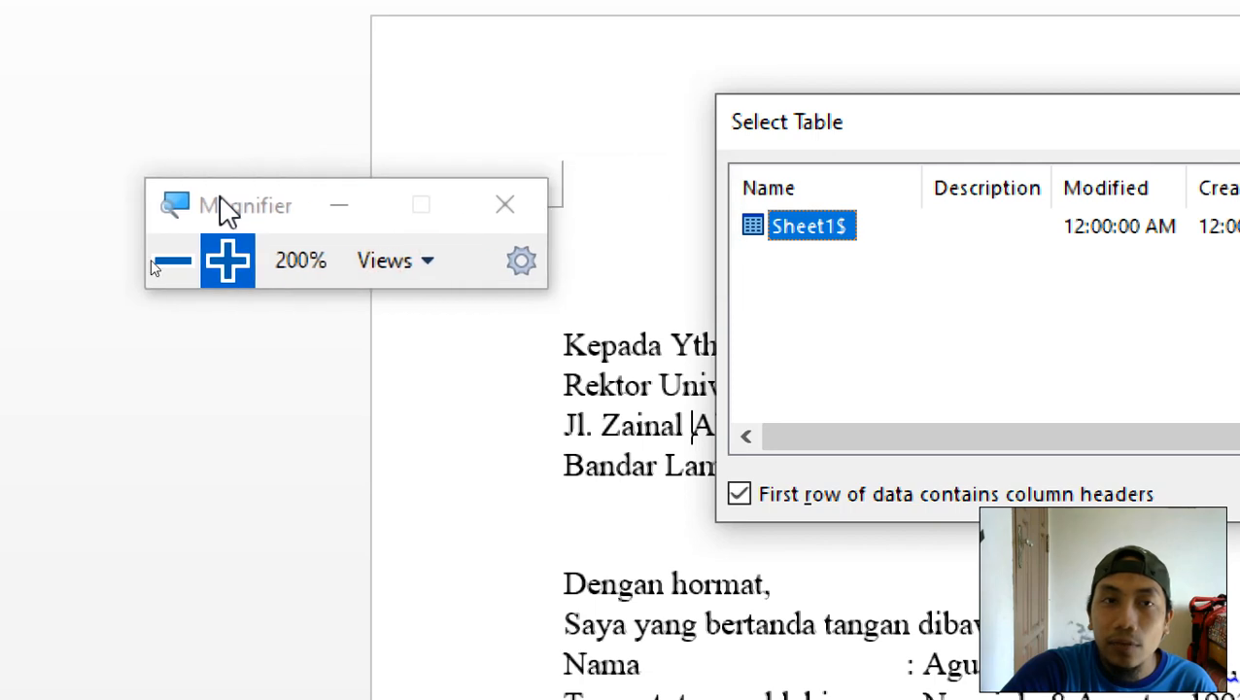
pyautogui.click(128, 291)
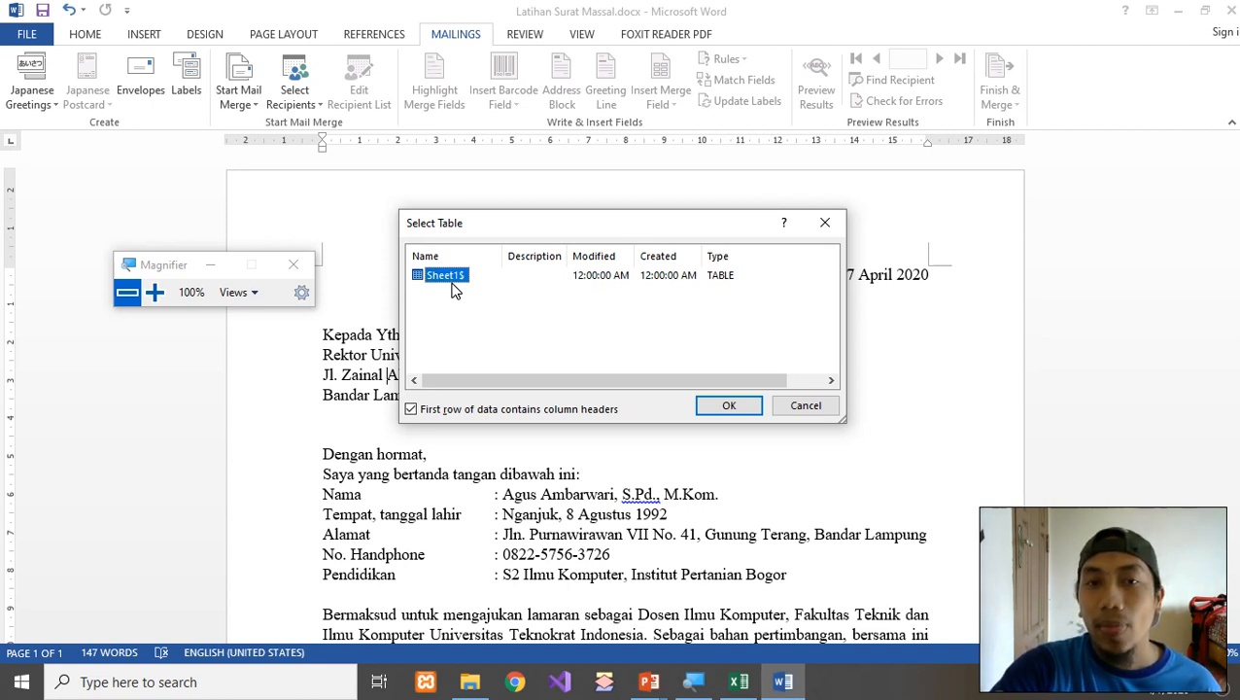
pyautogui.moveTo(180, 274); pyautogui.dragTo(977, 267)
# - Check the Sheet1 name in the Excel workbook, and return to the table selection in Word with the Magnifier window moved aside
pyautogui.hotkey('alt', 'Tab')
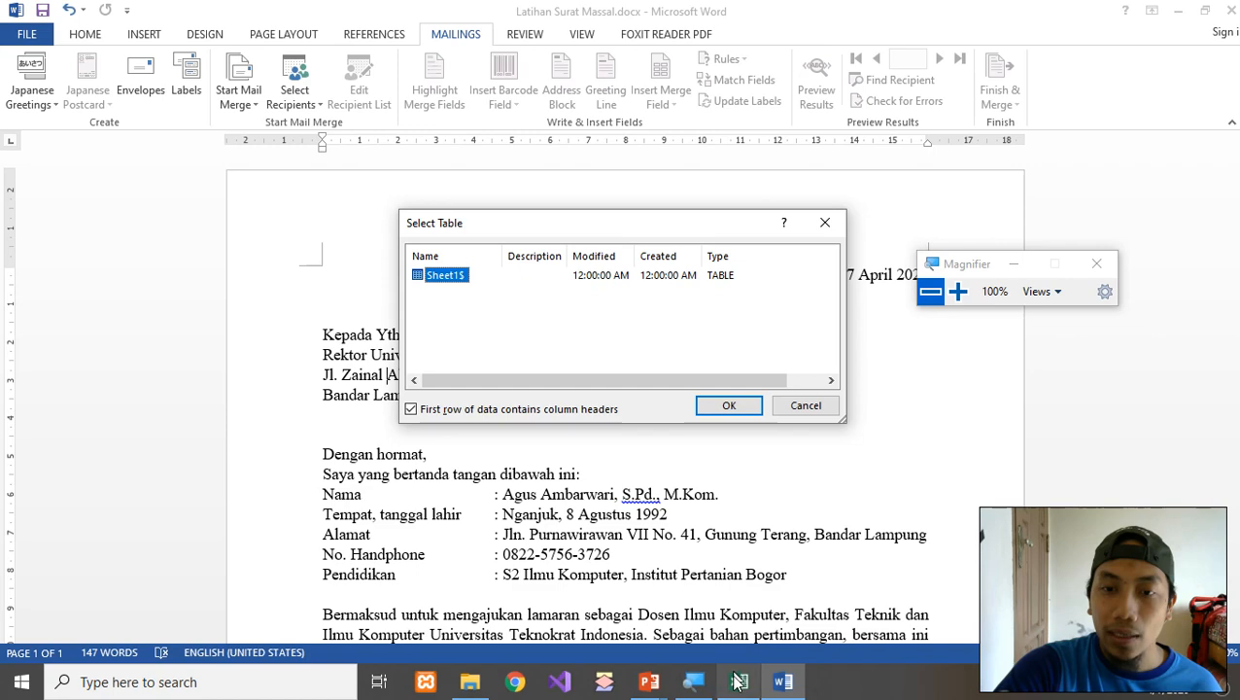
pyautogui.click(965, 302)
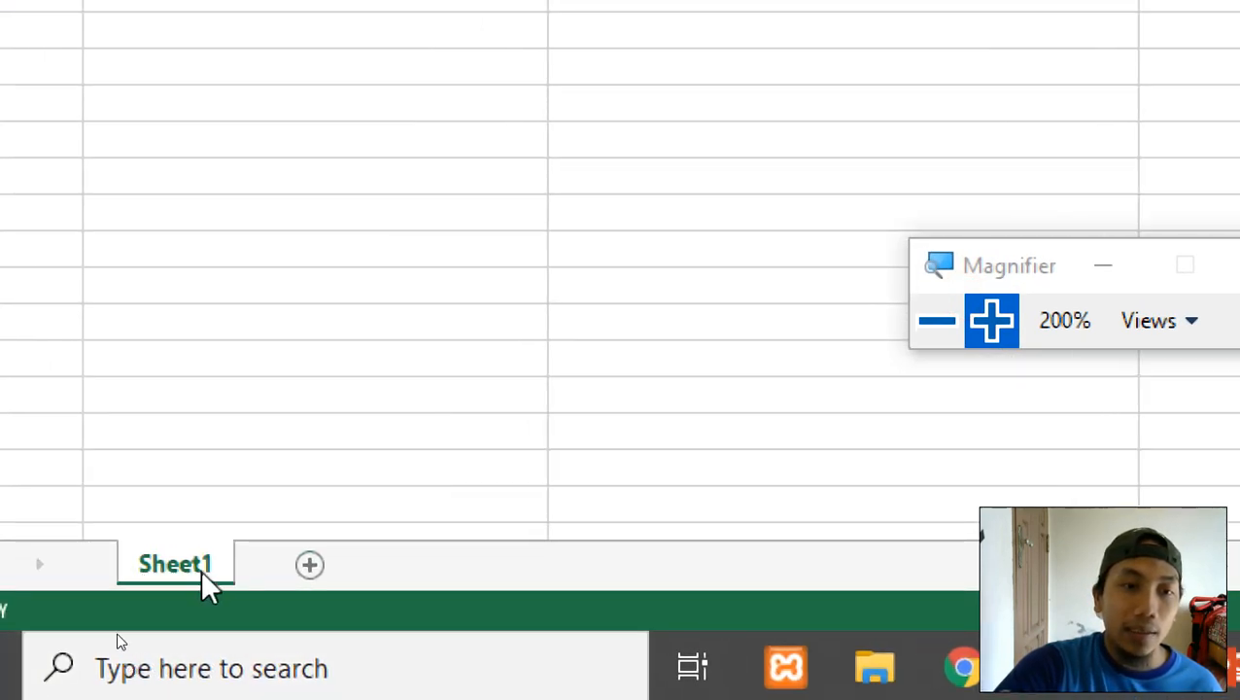
pyautogui.click(933, 323)
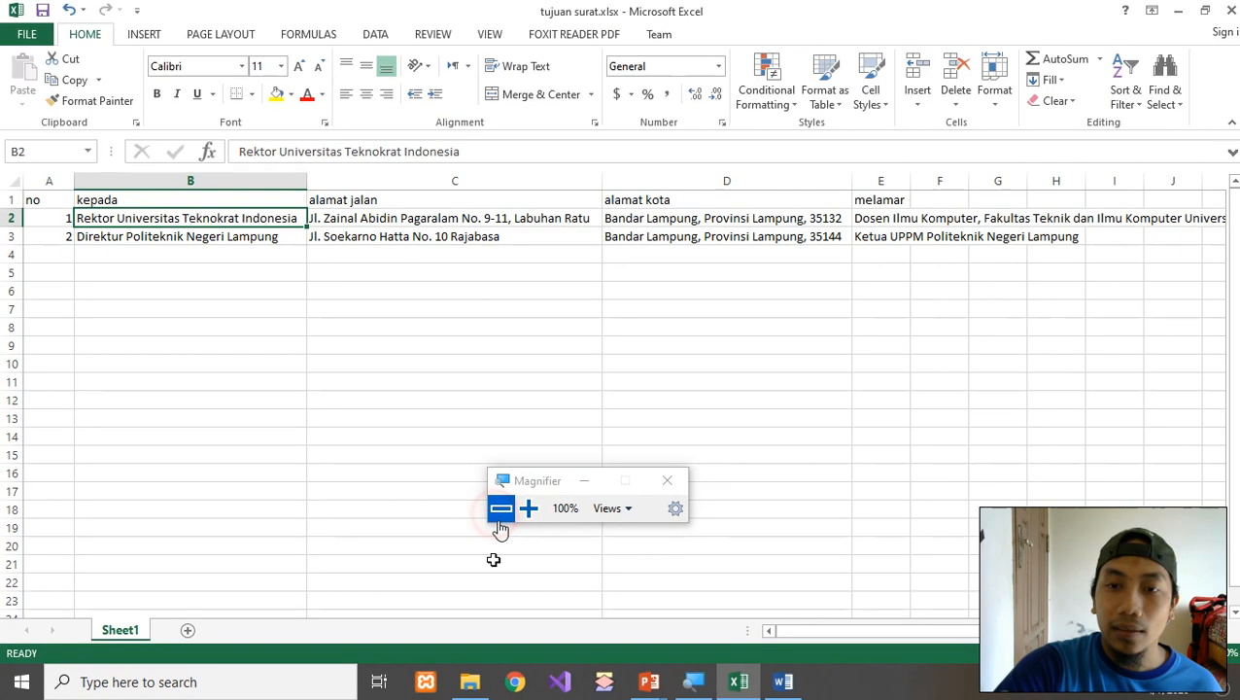
pyautogui.click(783, 682)
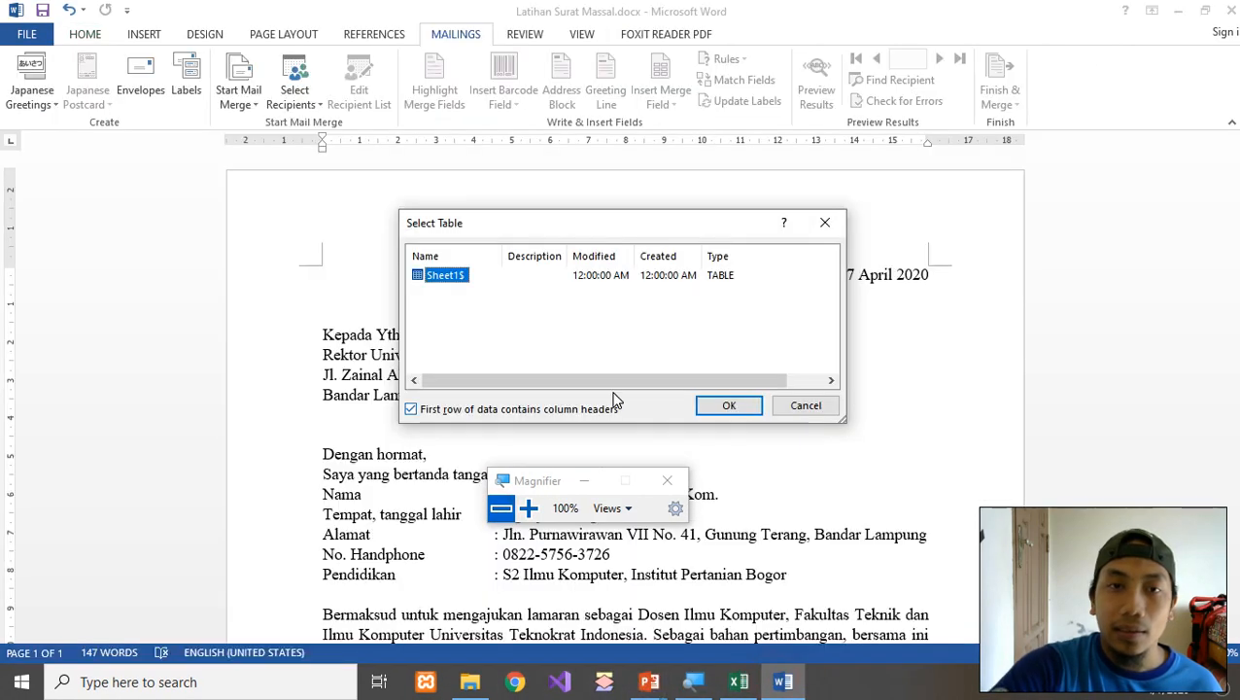
pyautogui.moveTo(554, 477); pyautogui.dragTo(144, 399)
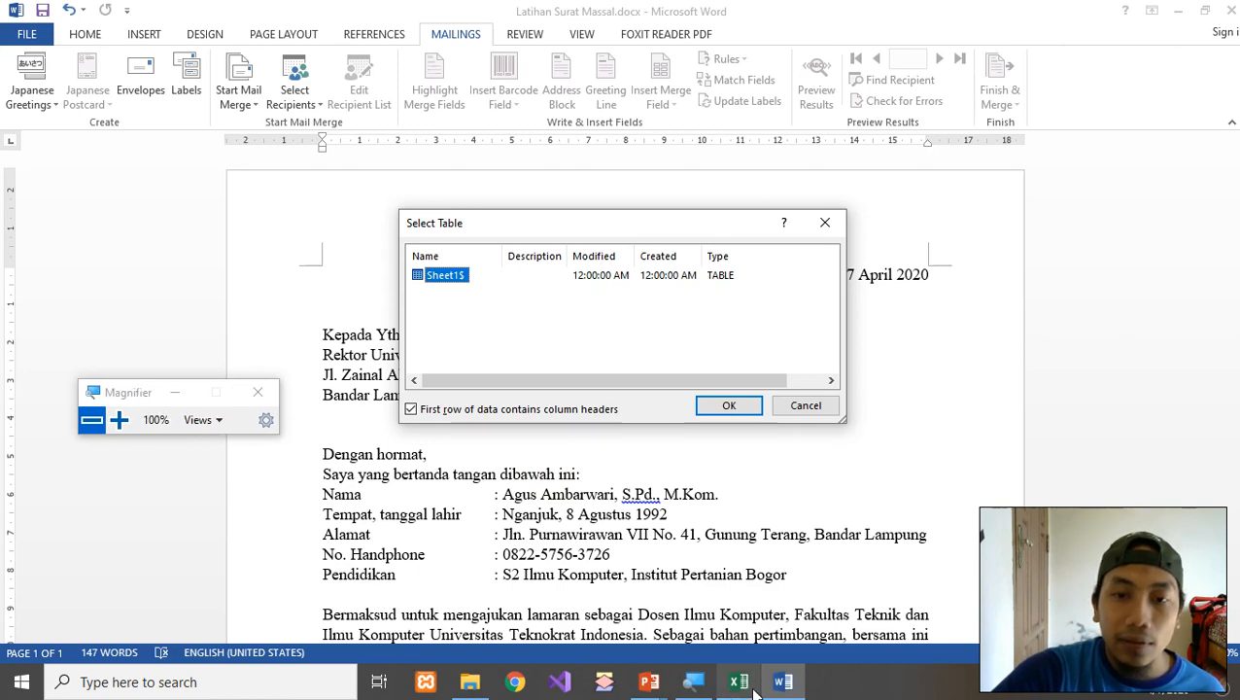
# - Highlight the column headers from no to melamar in row 1 of the Excel recipient list, and switch back to Word
pyautogui.click(739, 682)
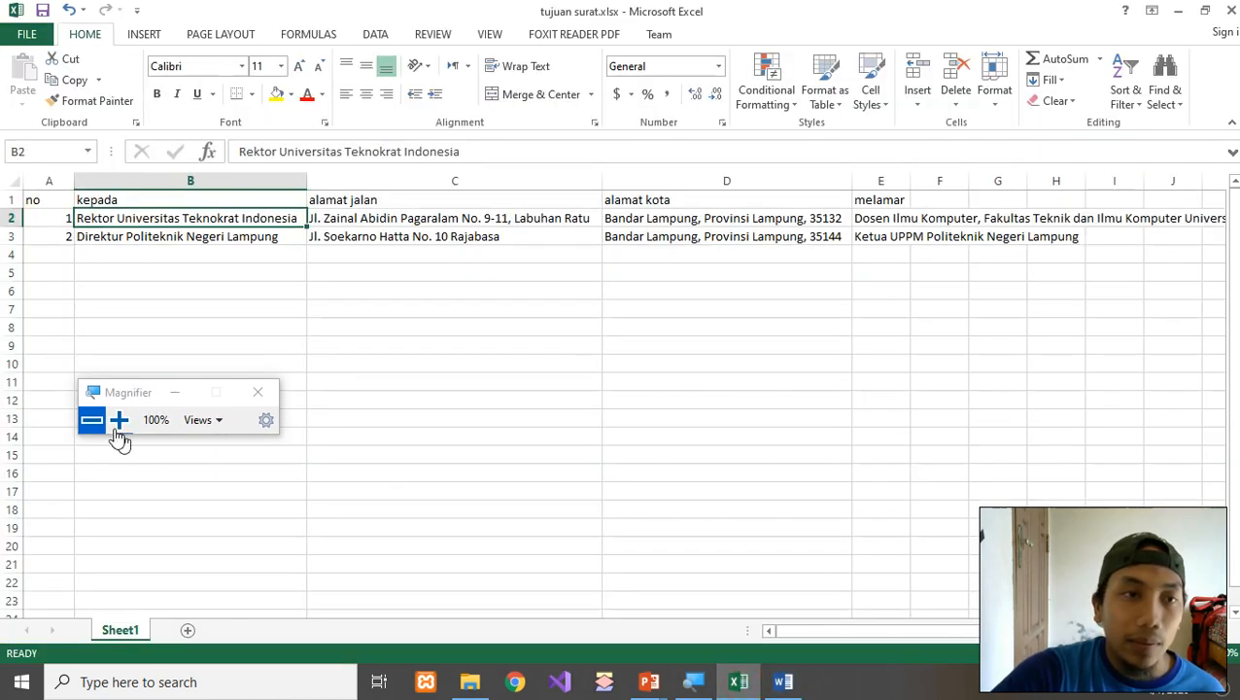
pyautogui.click(39, 202)
pyautogui.click(82, 201)
pyautogui.moveTo(62, 202); pyautogui.dragTo(881, 197)
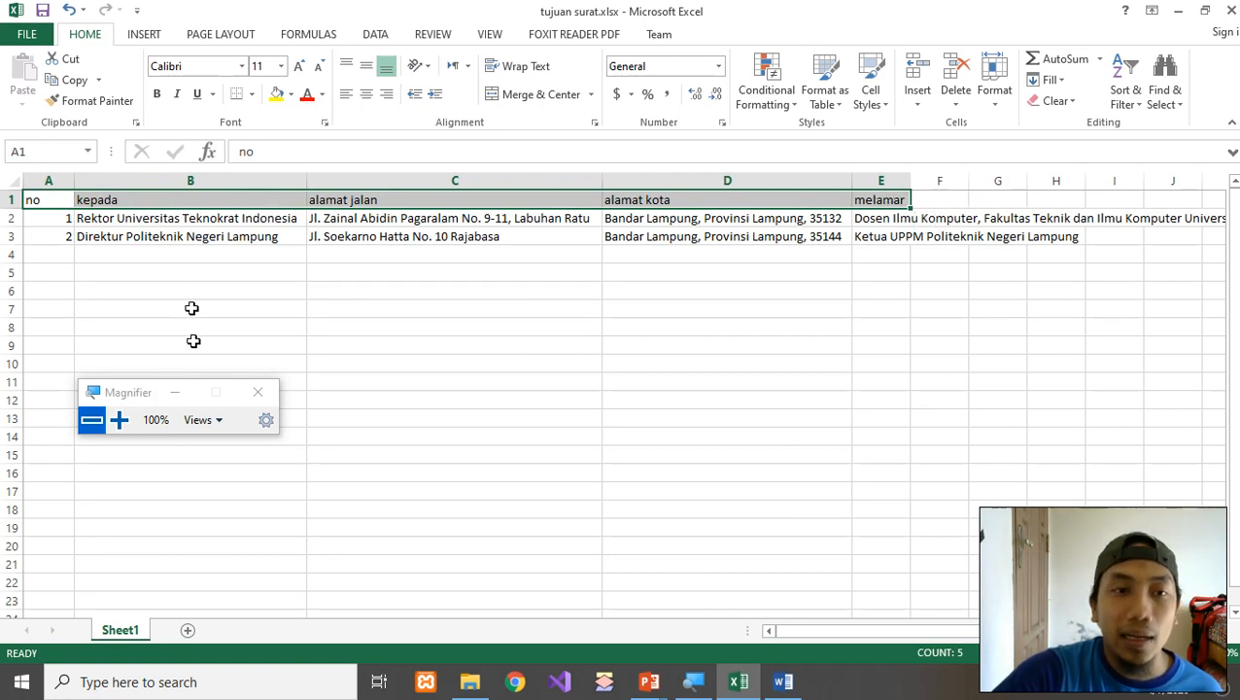
pyautogui.click(88, 238)
pyautogui.moveTo(36, 199); pyautogui.dragTo(328, 202)
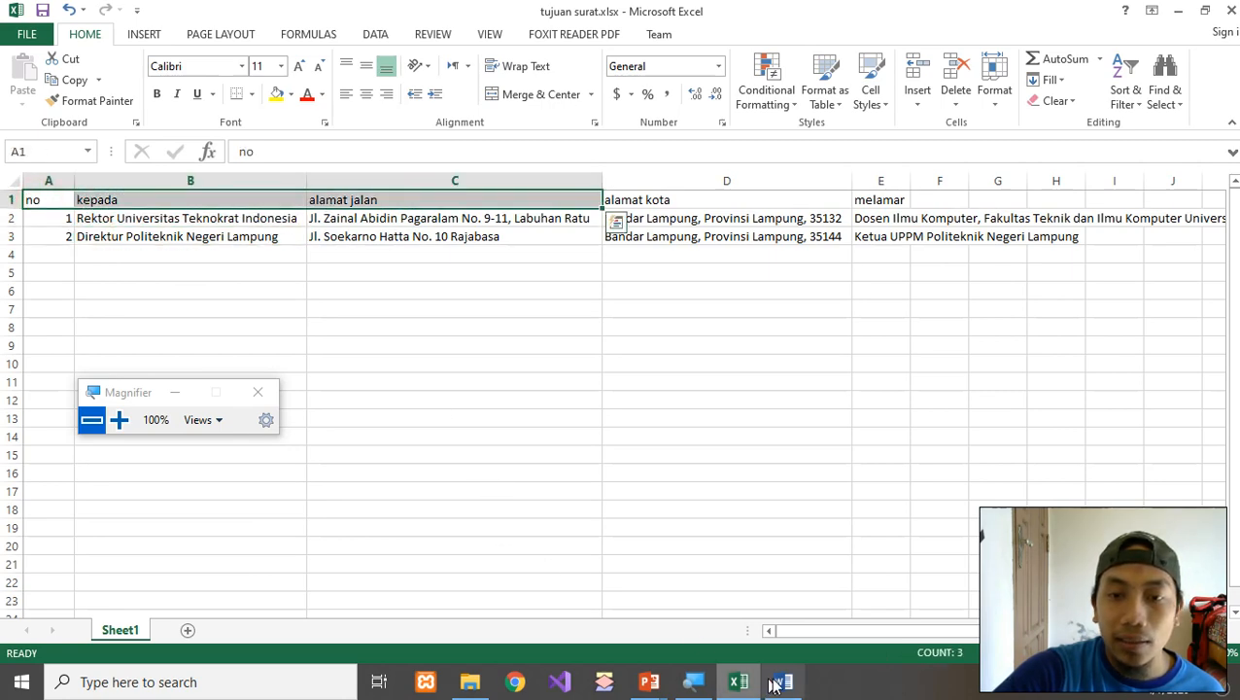
pyautogui.click(783, 682)
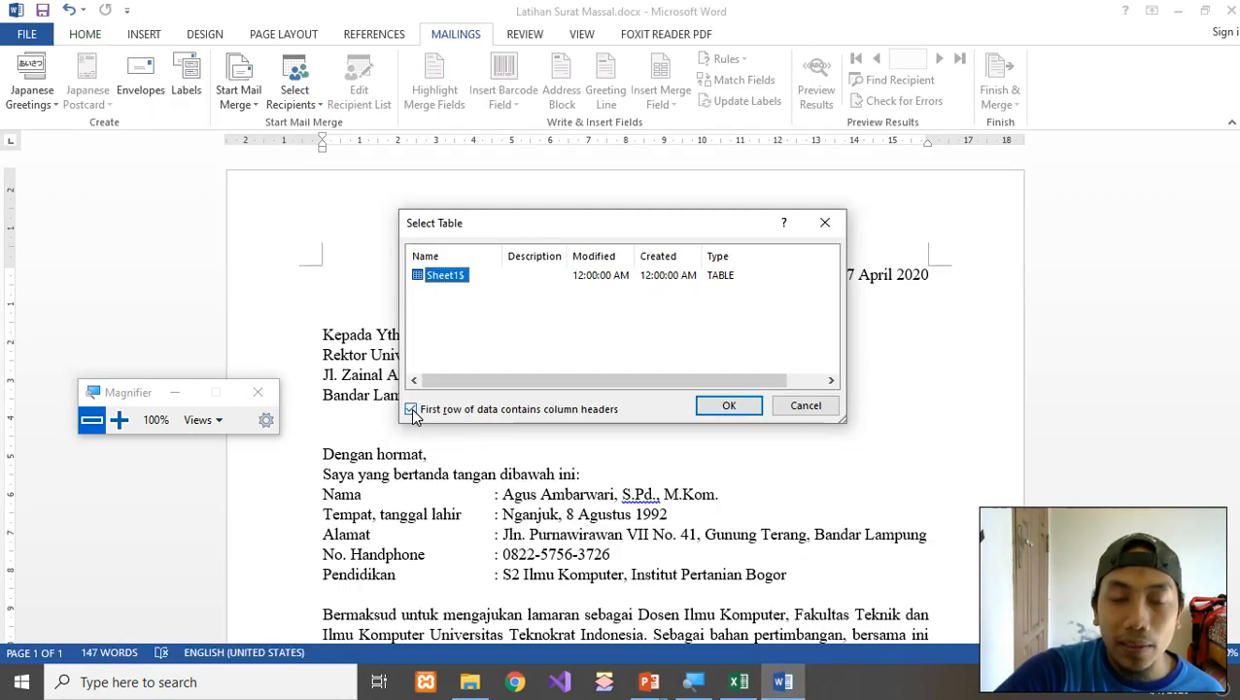
# - Highlight the recipient data in cells B2:G3 of the Excel list, and return to the table selection in Word
pyautogui.click(120, 419)
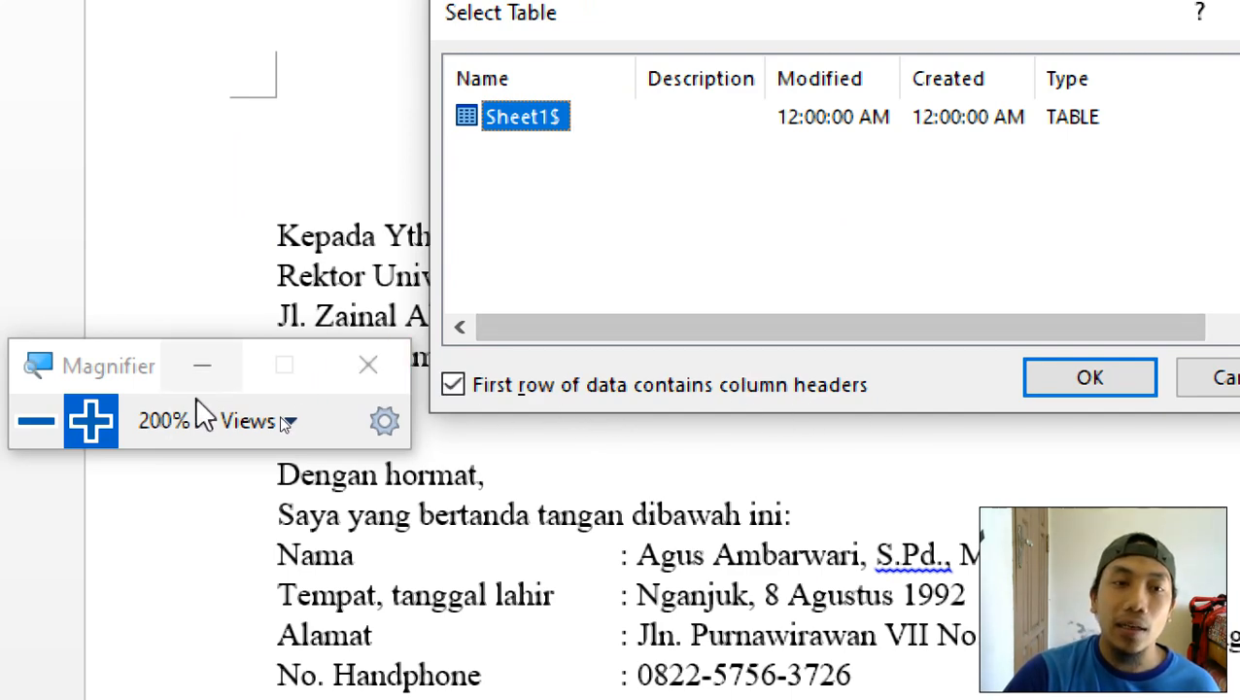
pyautogui.click(37, 423)
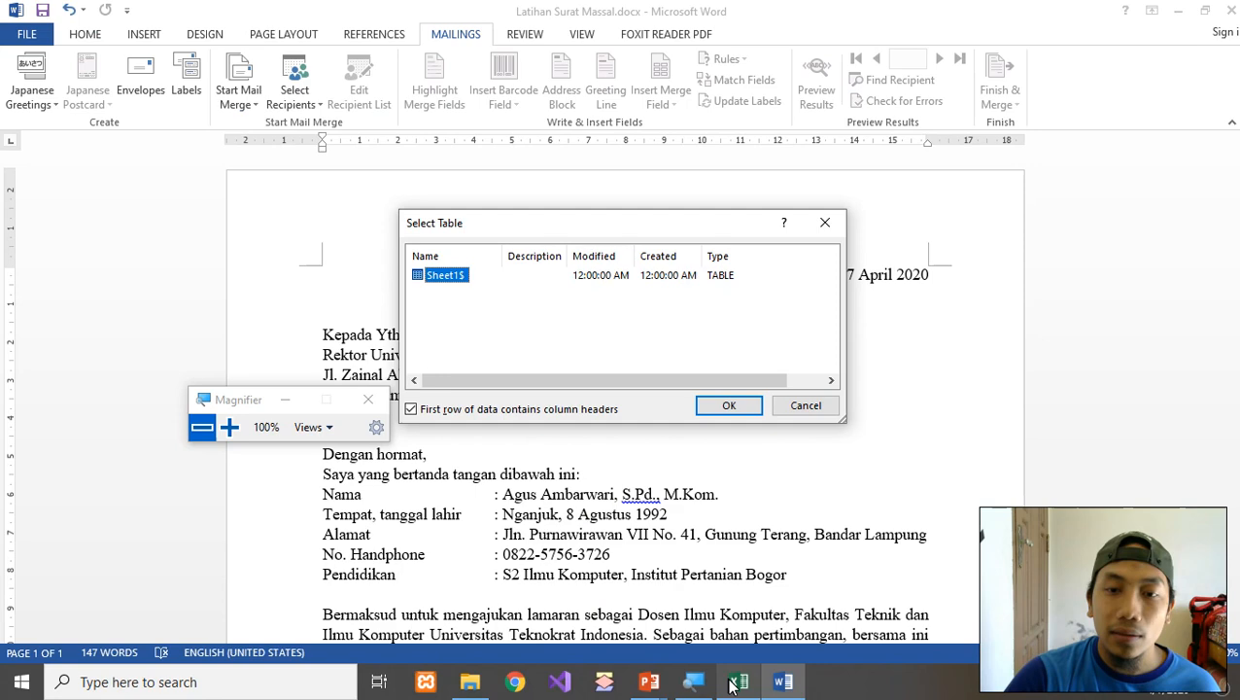
pyautogui.click(738, 682)
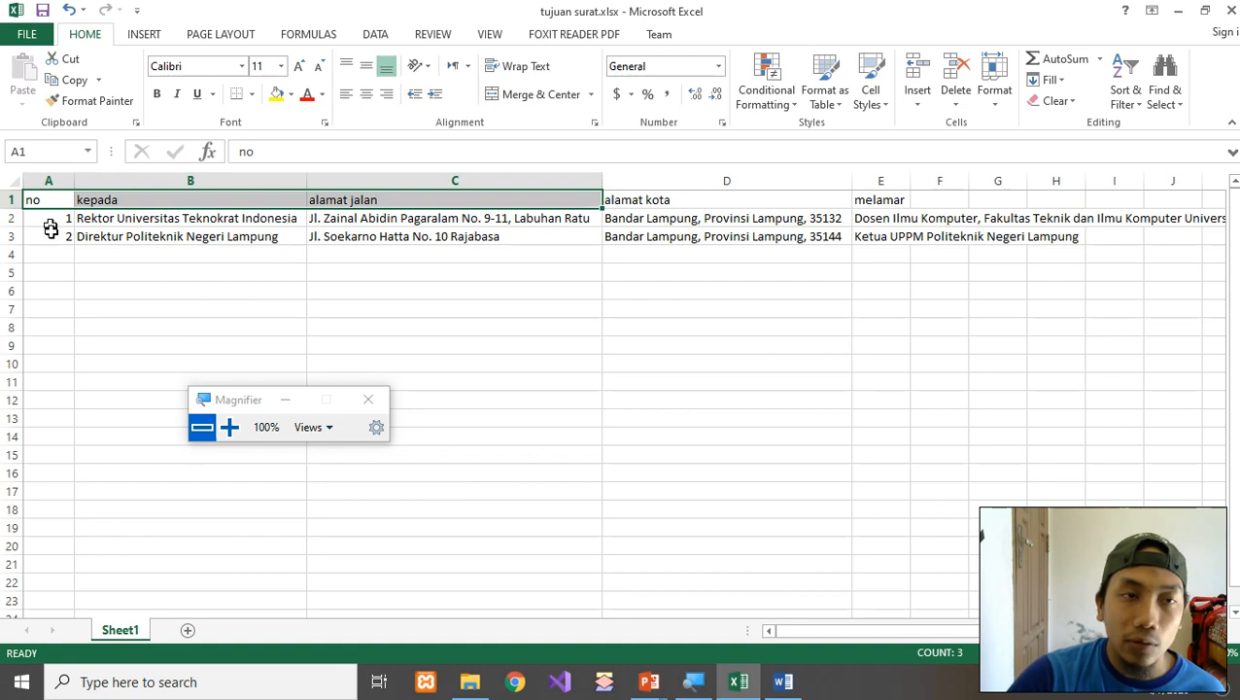
pyautogui.moveTo(97, 219); pyautogui.dragTo(995, 242)
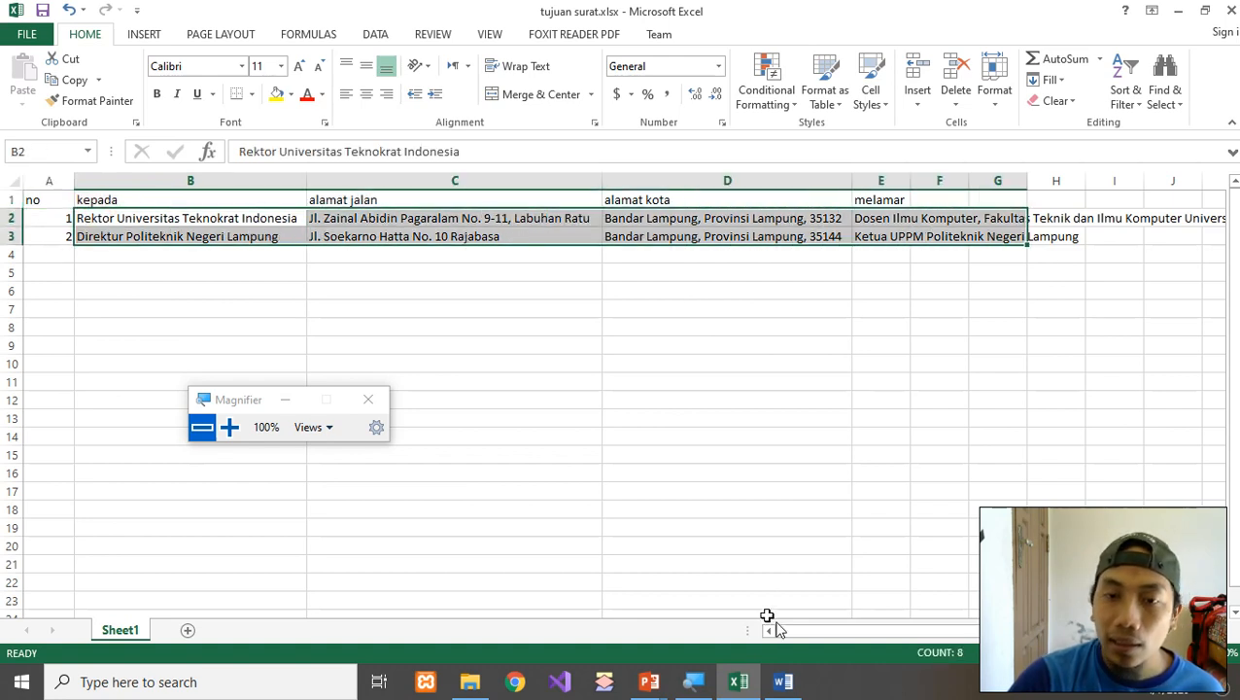
pyautogui.click(786, 682)
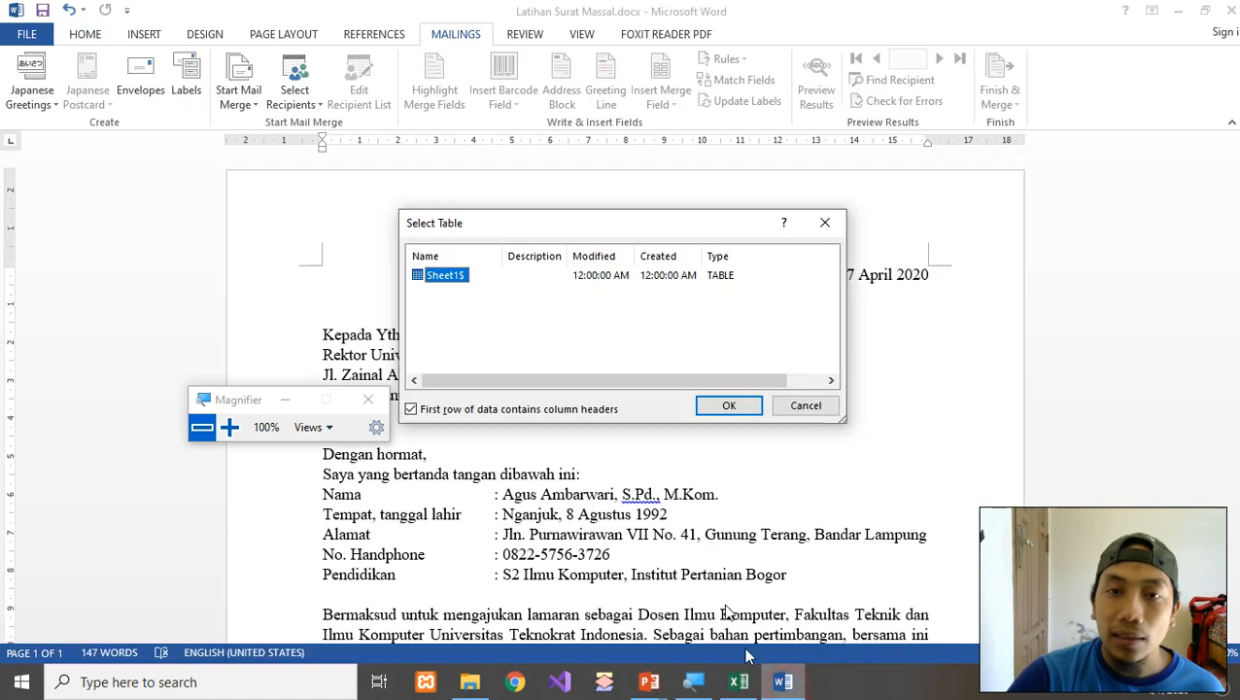
# - Load Sheet1$ as the recipient table with the first row as column headers, and move the Magnifier window aside at 100% magnification
pyautogui.click(413, 410)
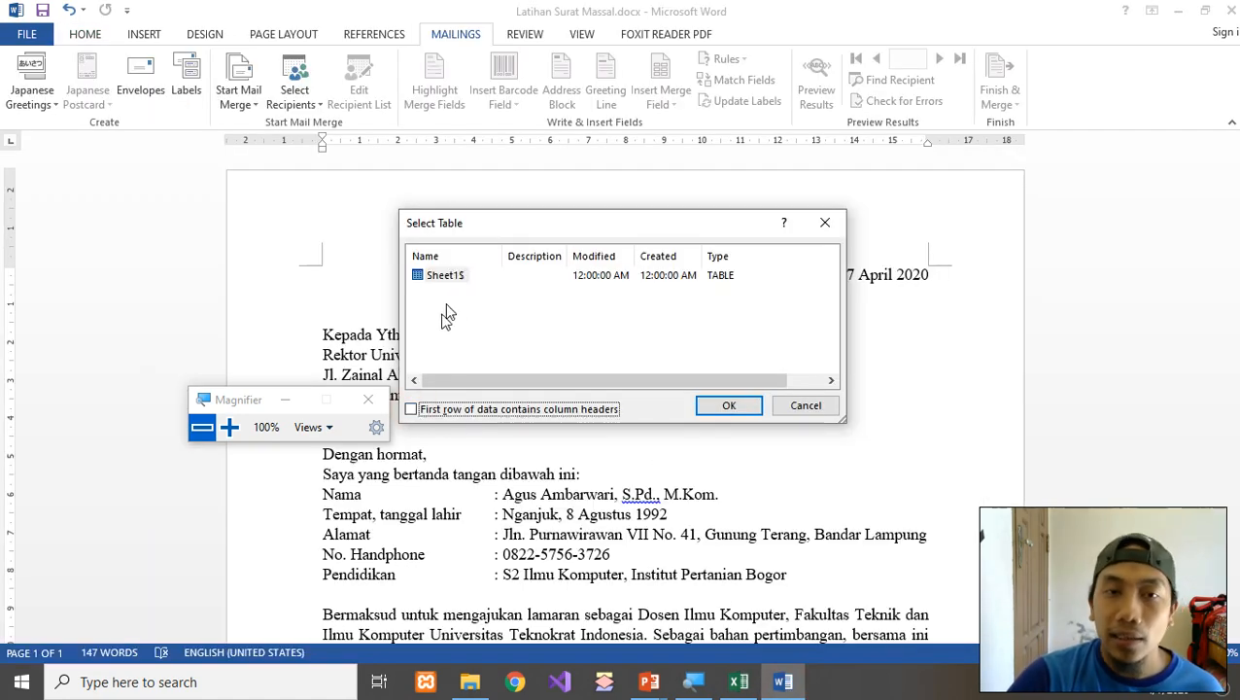
pyautogui.click(412, 409)
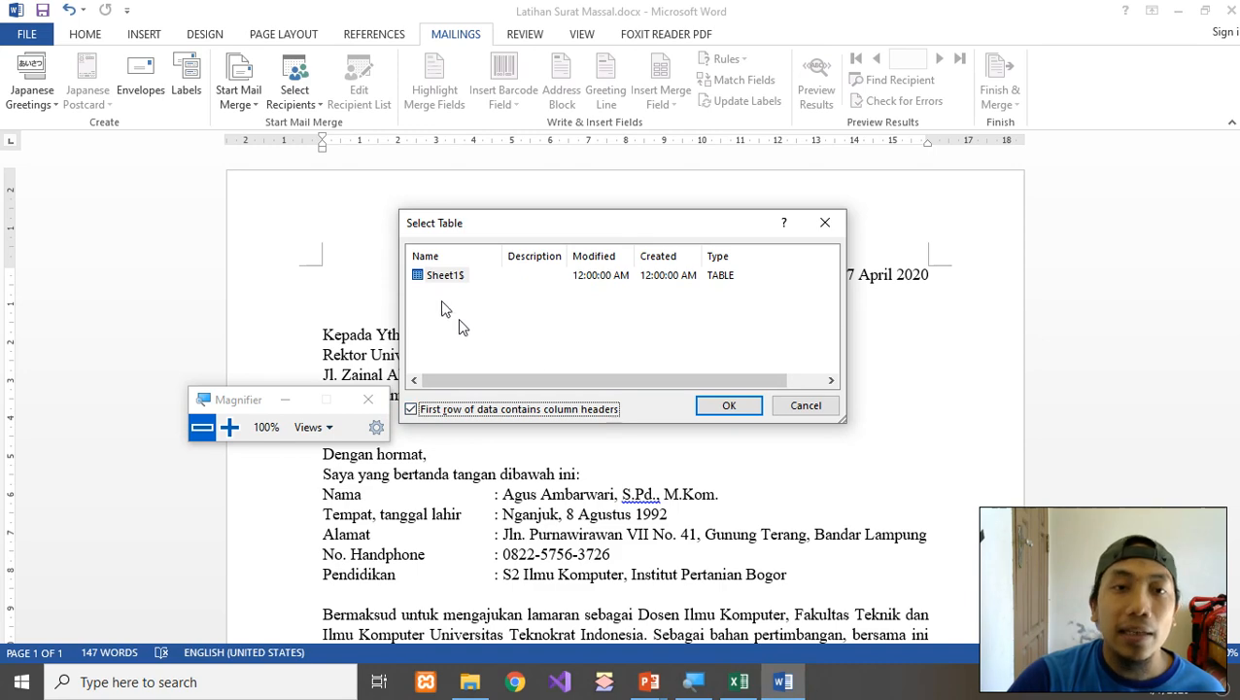
pyautogui.click(230, 428)
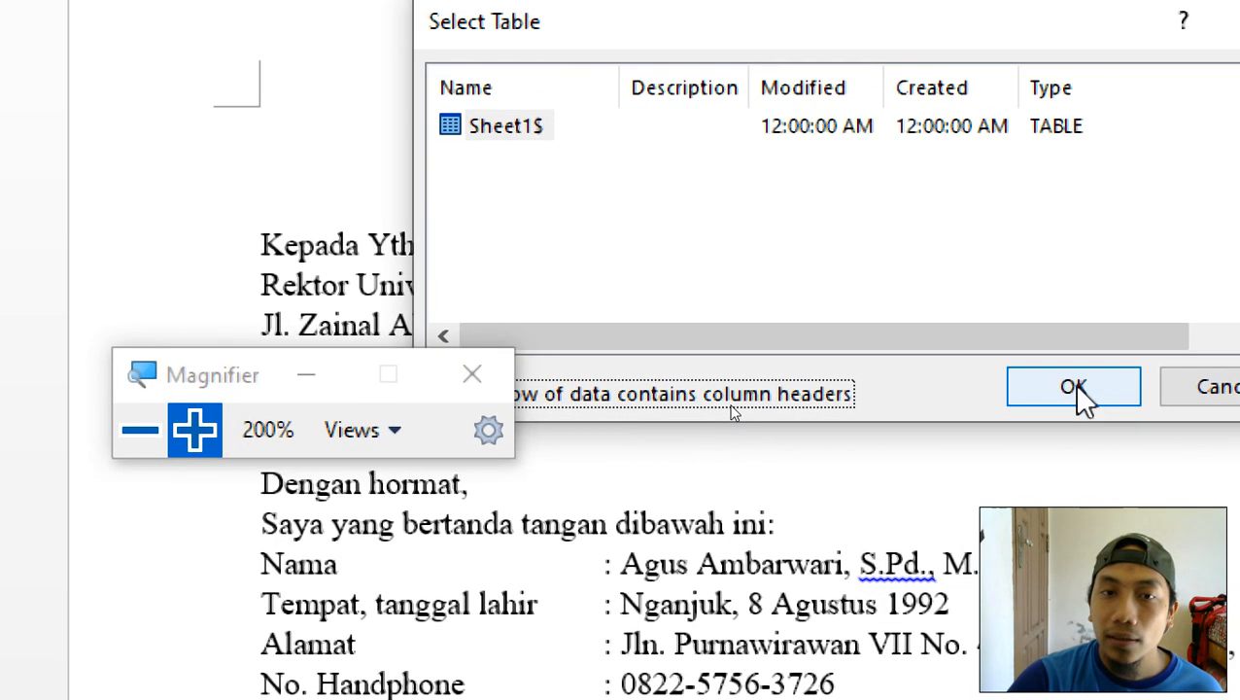
pyautogui.moveTo(240, 379); pyautogui.dragTo(135, 150)
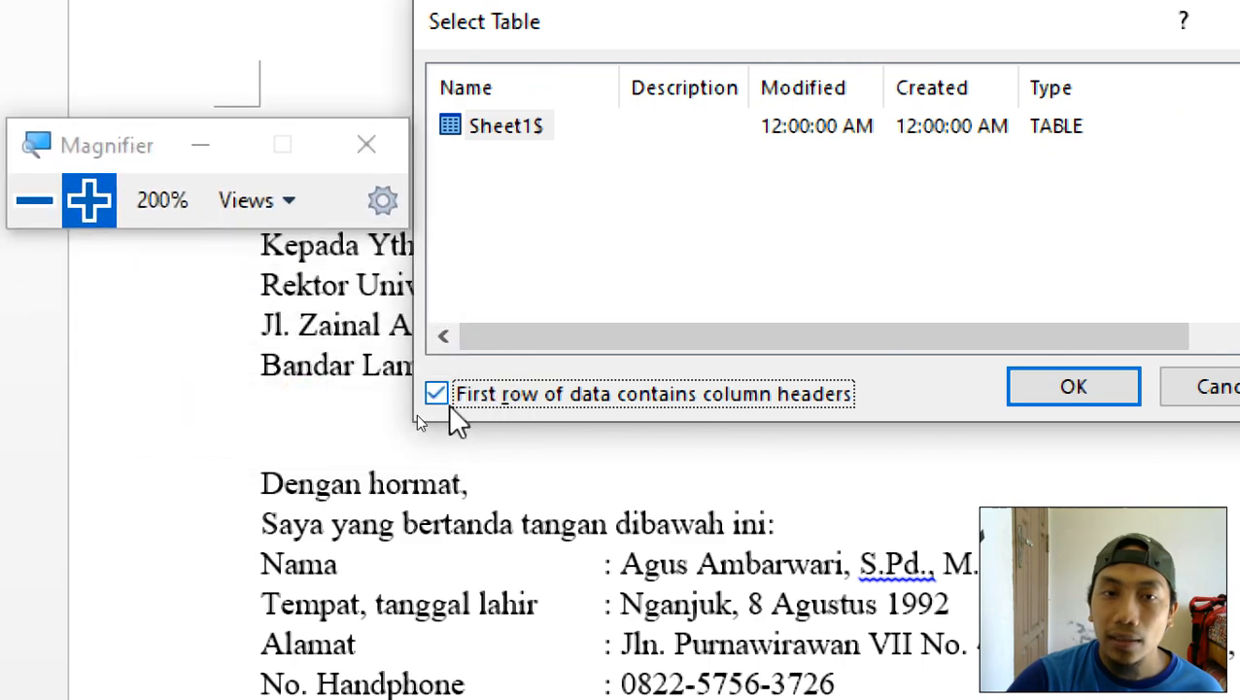
pyautogui.click(1097, 384)
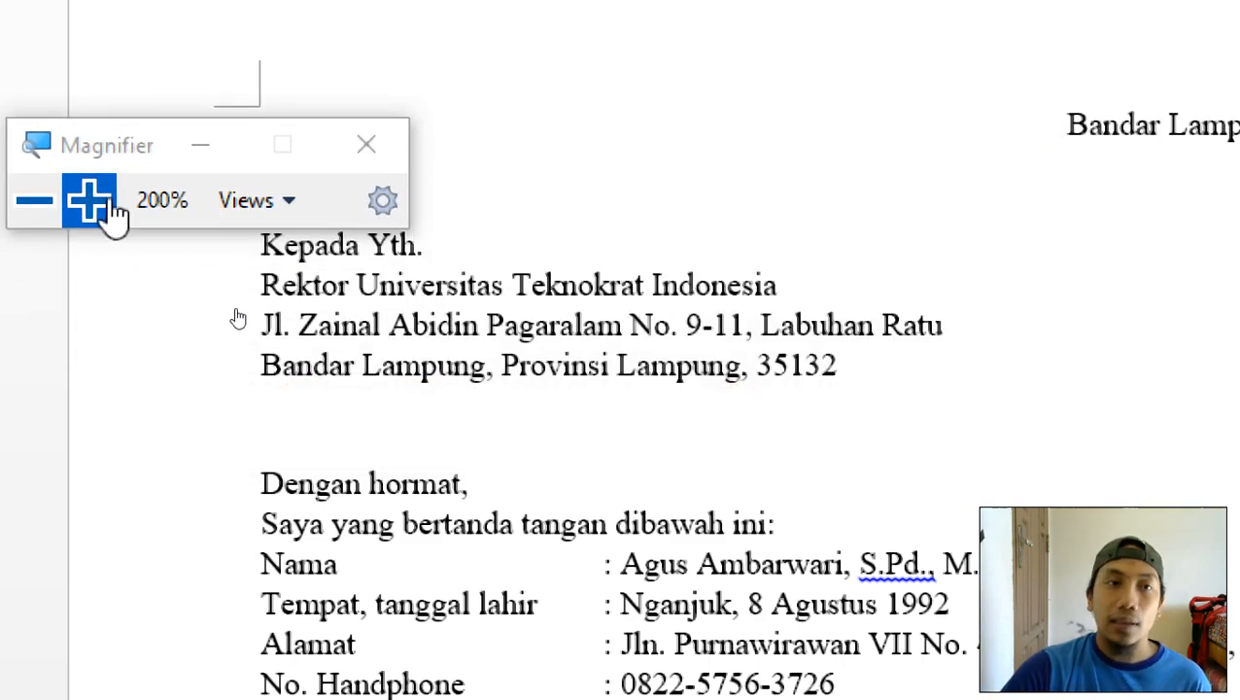
pyautogui.click(37, 200)
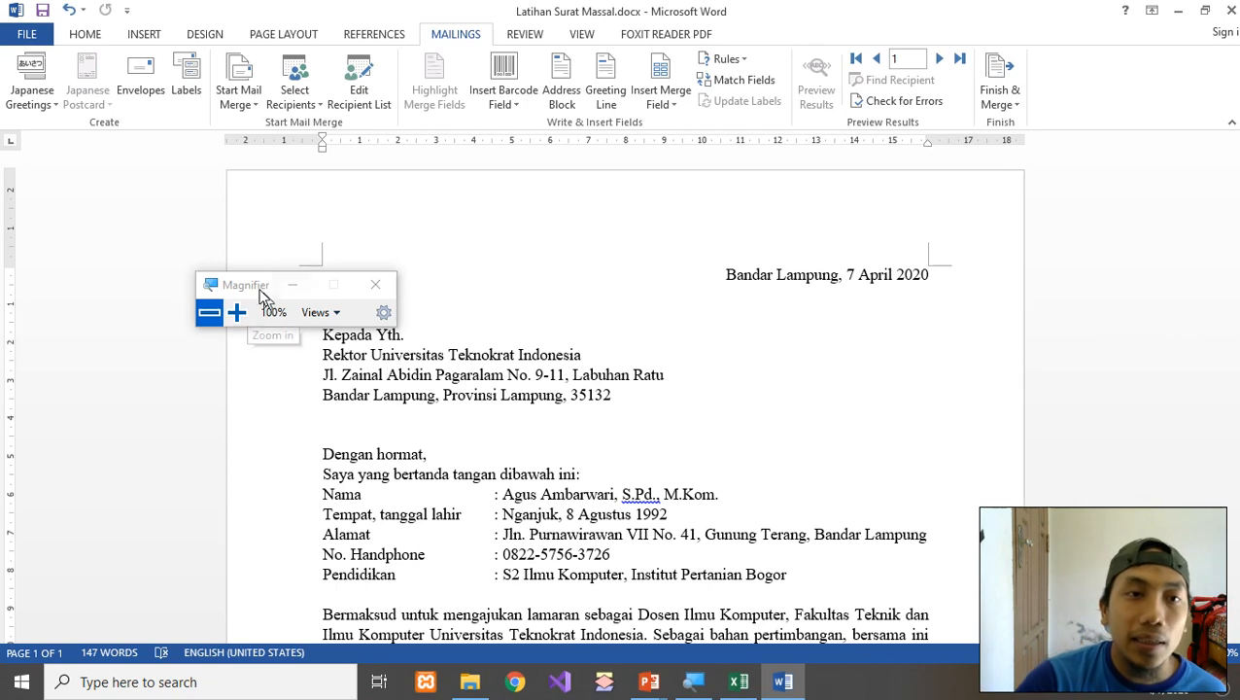
pyautogui.moveTo(245, 290); pyautogui.dragTo(756, 290)
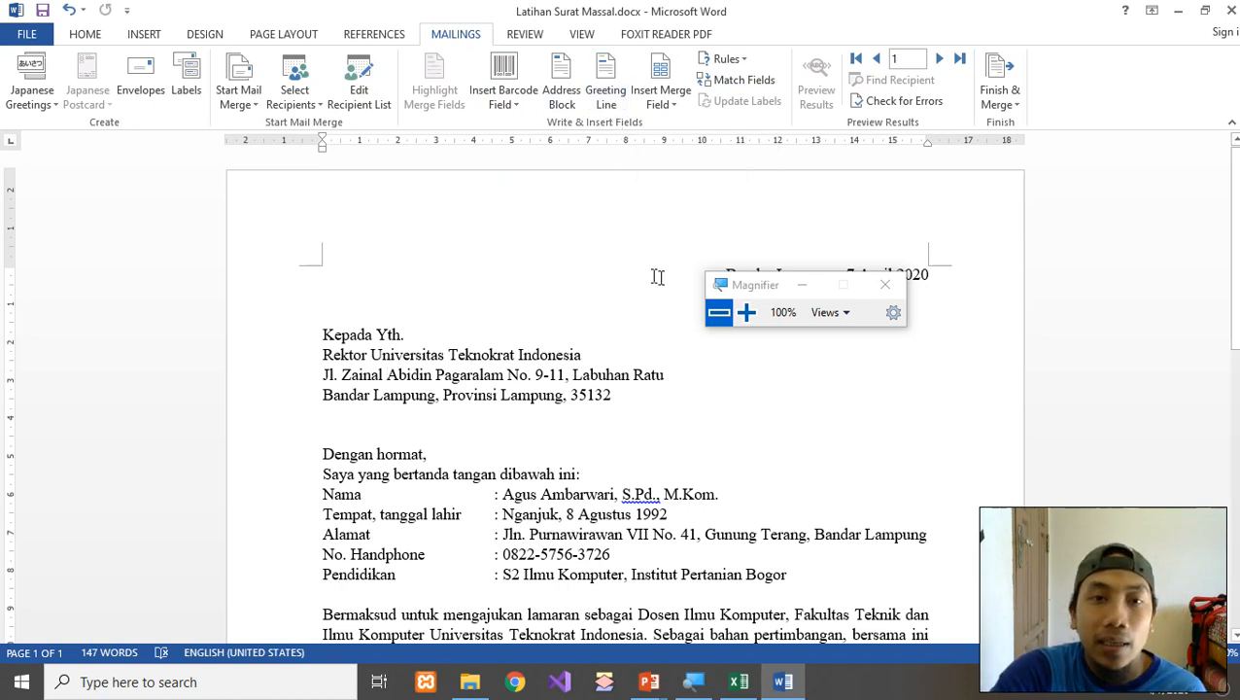
# - Delete the line Rektor Universitas Teknokrat Indonesia below Kepada Yth., and magnify the screen to 200% with the Magnifier window moved aside
pyautogui.click(539, 357)
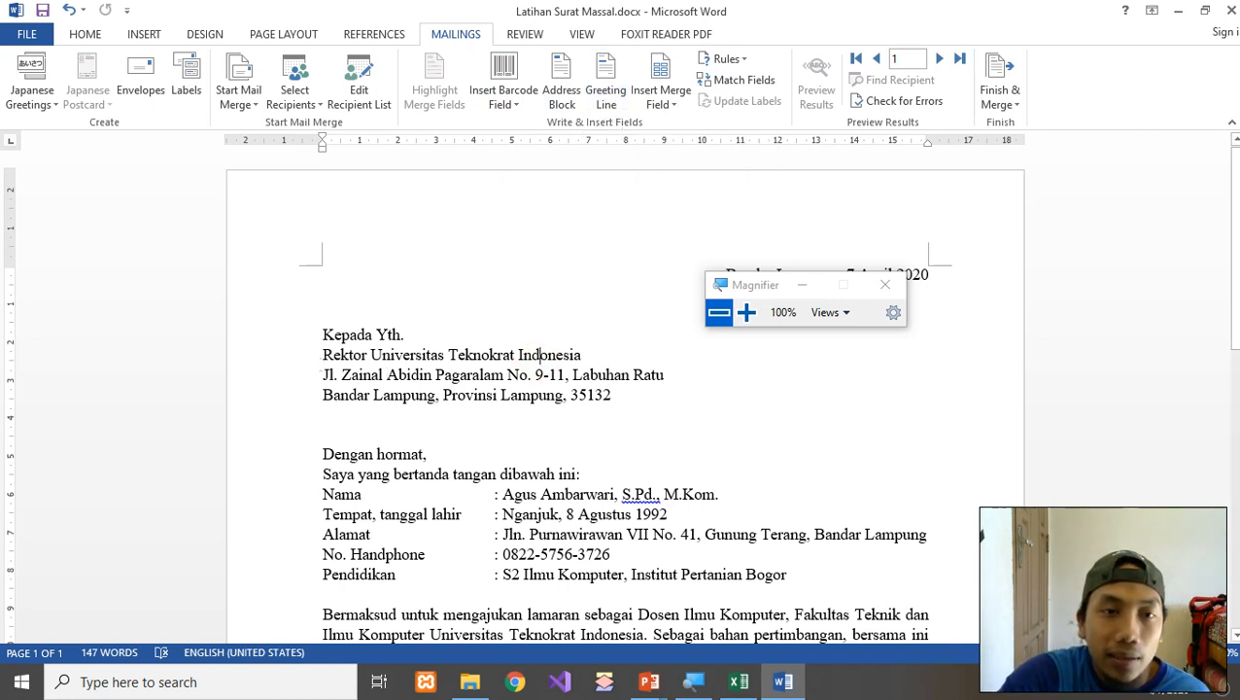
pyautogui.moveTo(314, 355); pyautogui.dragTo(548, 359)
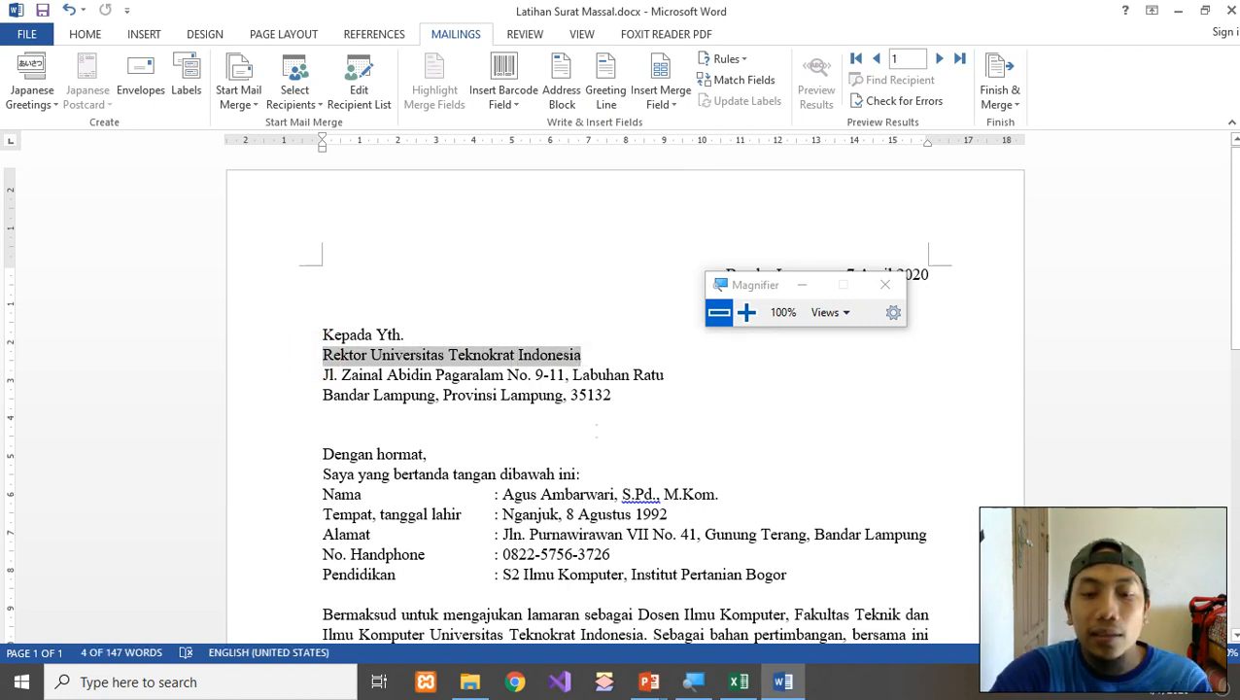
pyautogui.press('Delete')
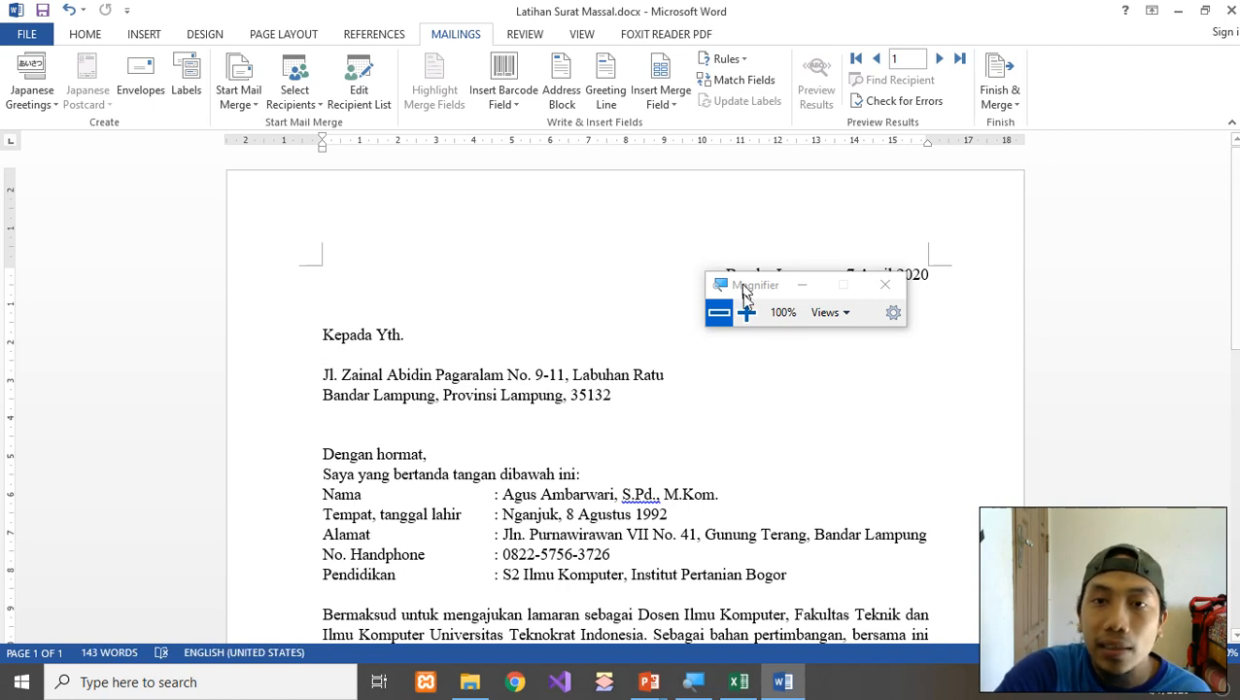
pyautogui.click(666, 105)
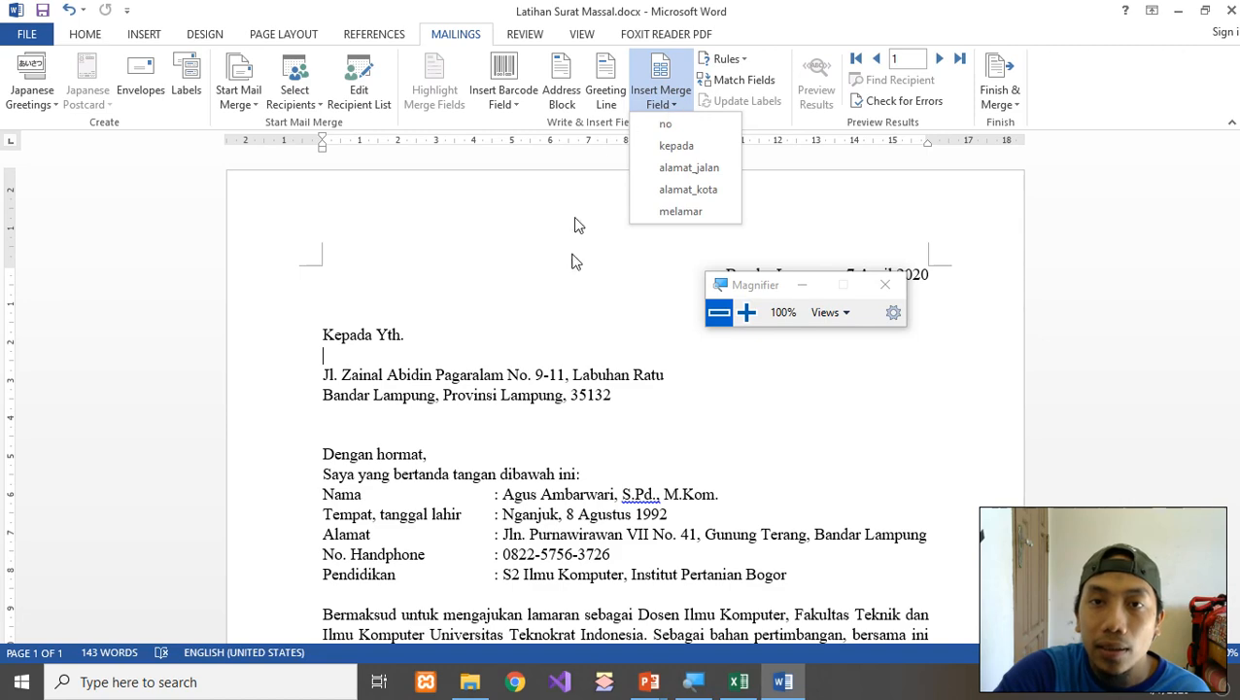
pyautogui.click(572, 259)
pyautogui.click(746, 312)
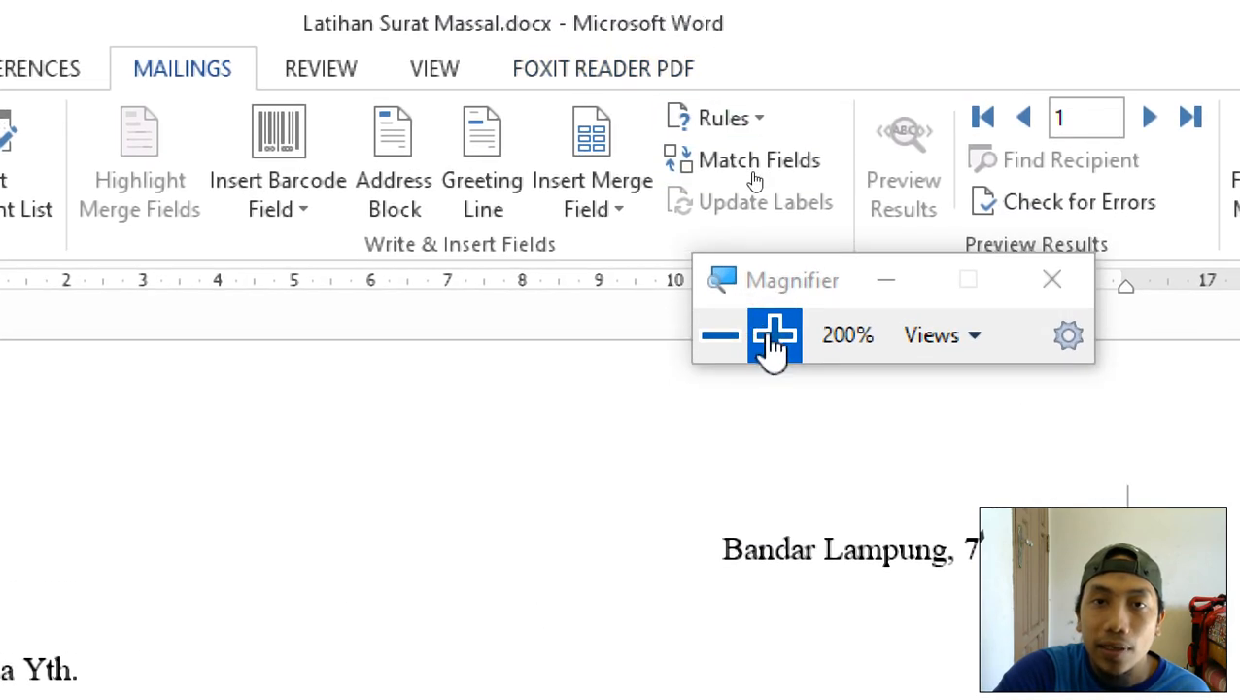
pyautogui.moveTo(775, 277); pyautogui.dragTo(1046, 289)
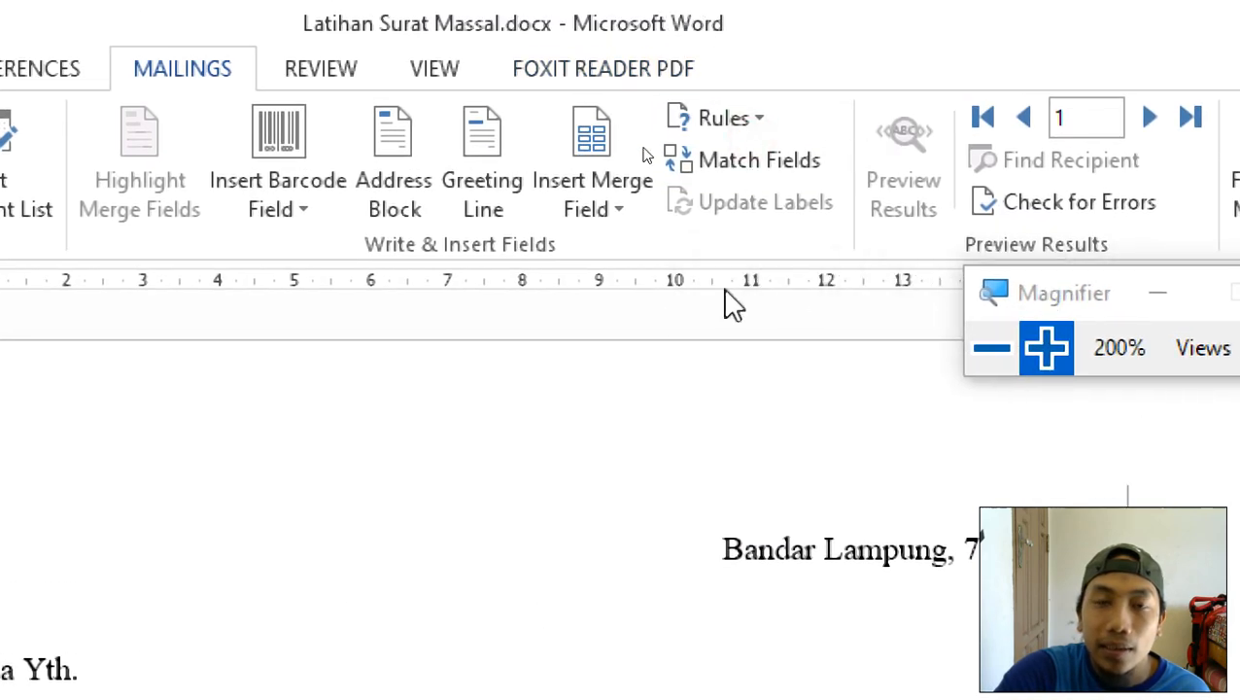
# - Insert the kepada merge field on the empty line below Kepada Yth
pyautogui.click(608, 210)
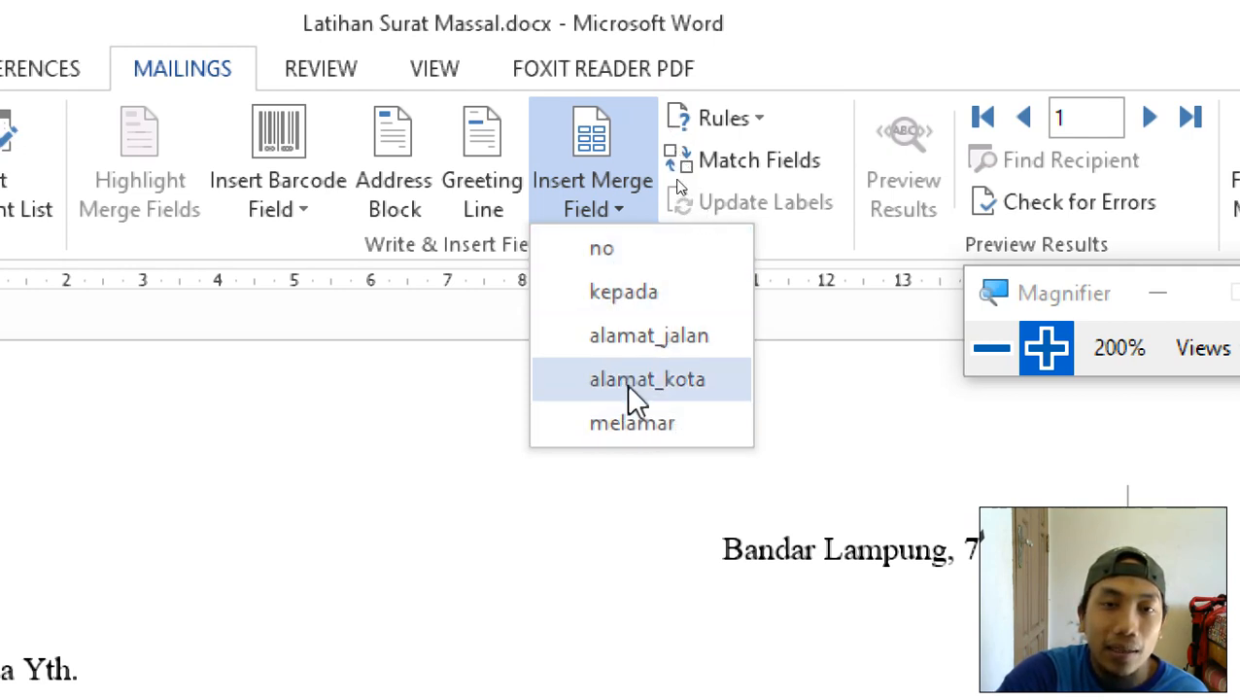
pyautogui.click(619, 293)
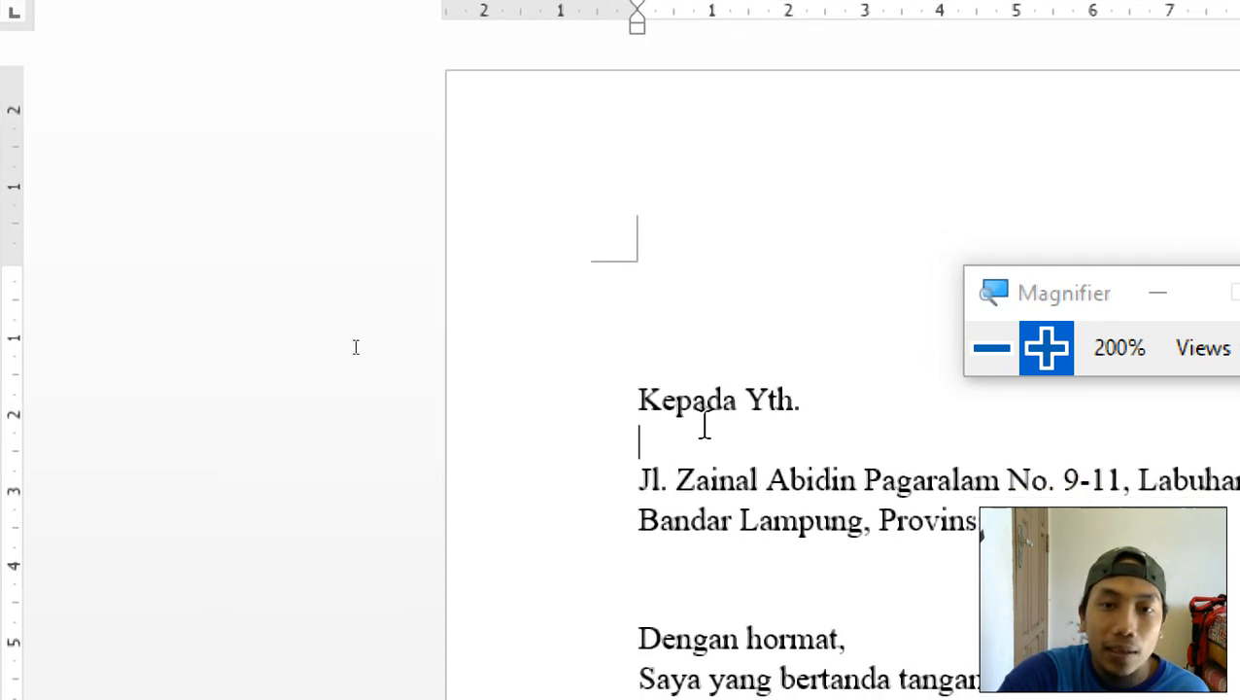
pyautogui.click(692, 437)
pyautogui.click(674, 438)
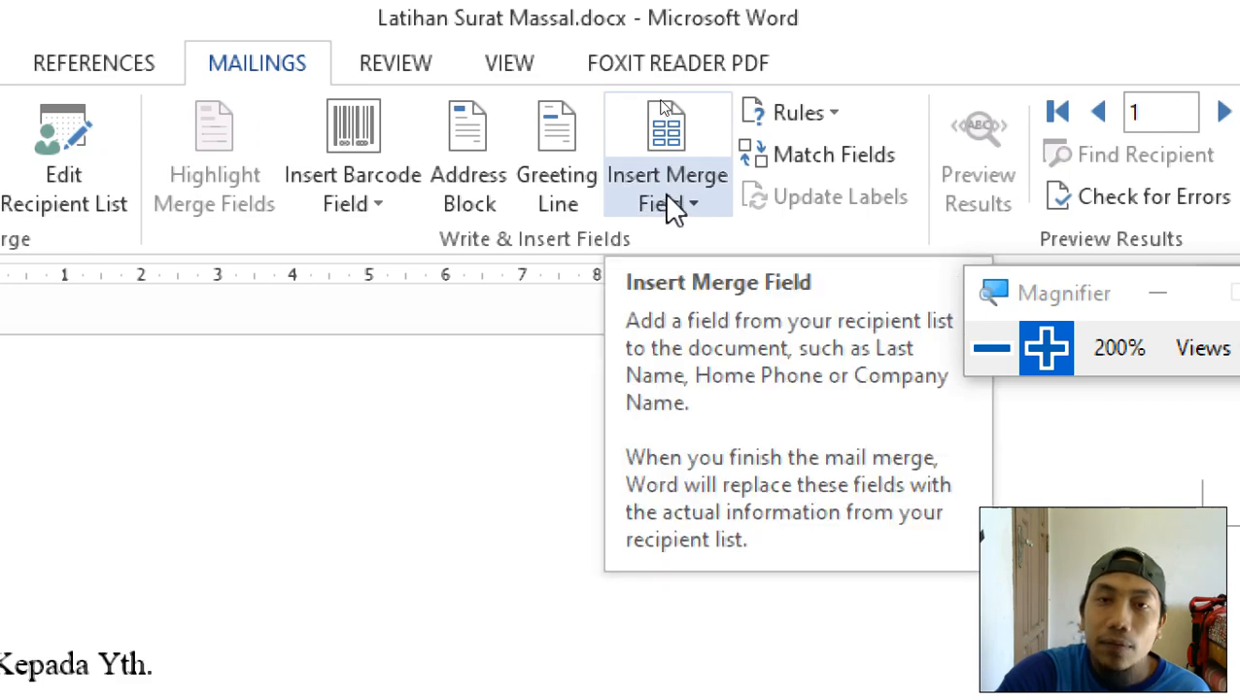
pyautogui.click(667, 193)
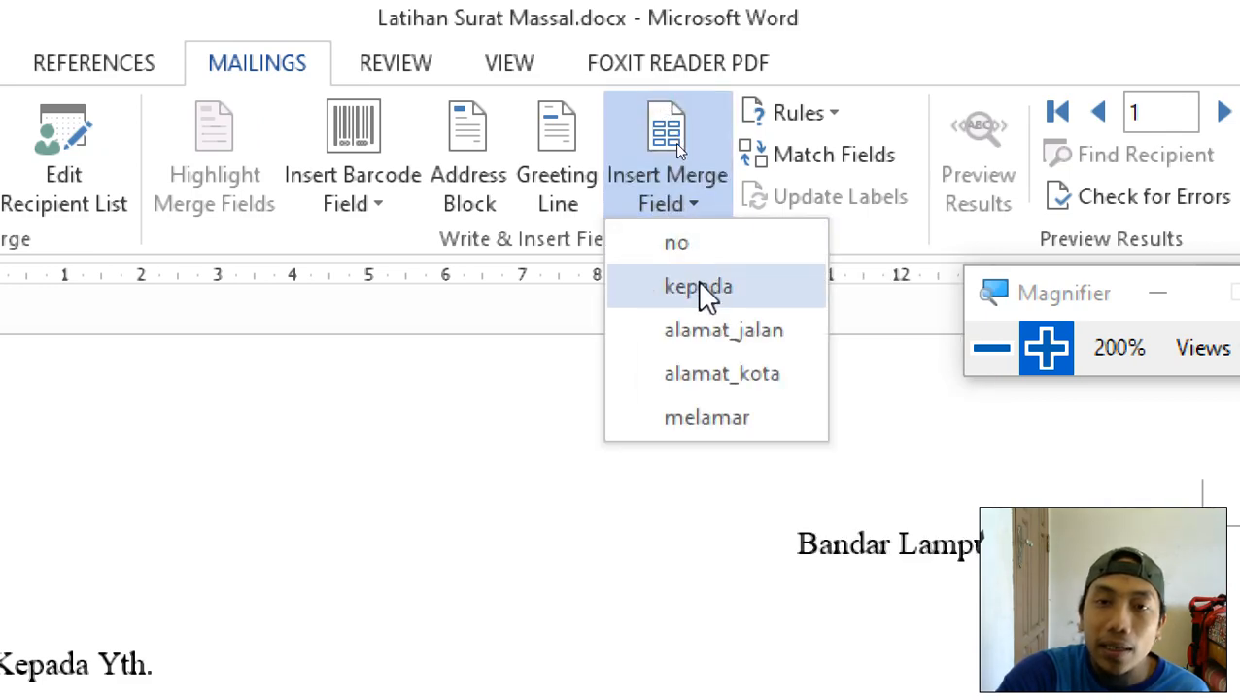
pyautogui.click(696, 284)
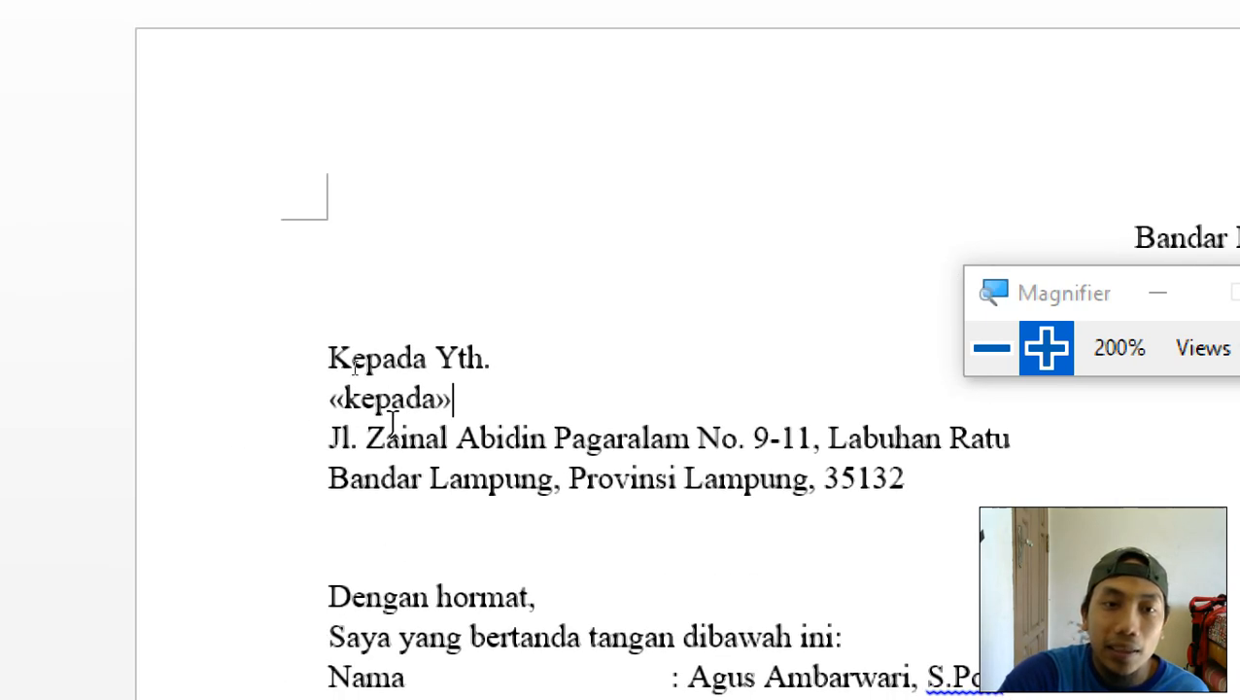
# - Replace the street address line below the kepada field with the alamat_jalan merge field
pyautogui.moveTo(331, 439); pyautogui.dragTo(1016, 439)
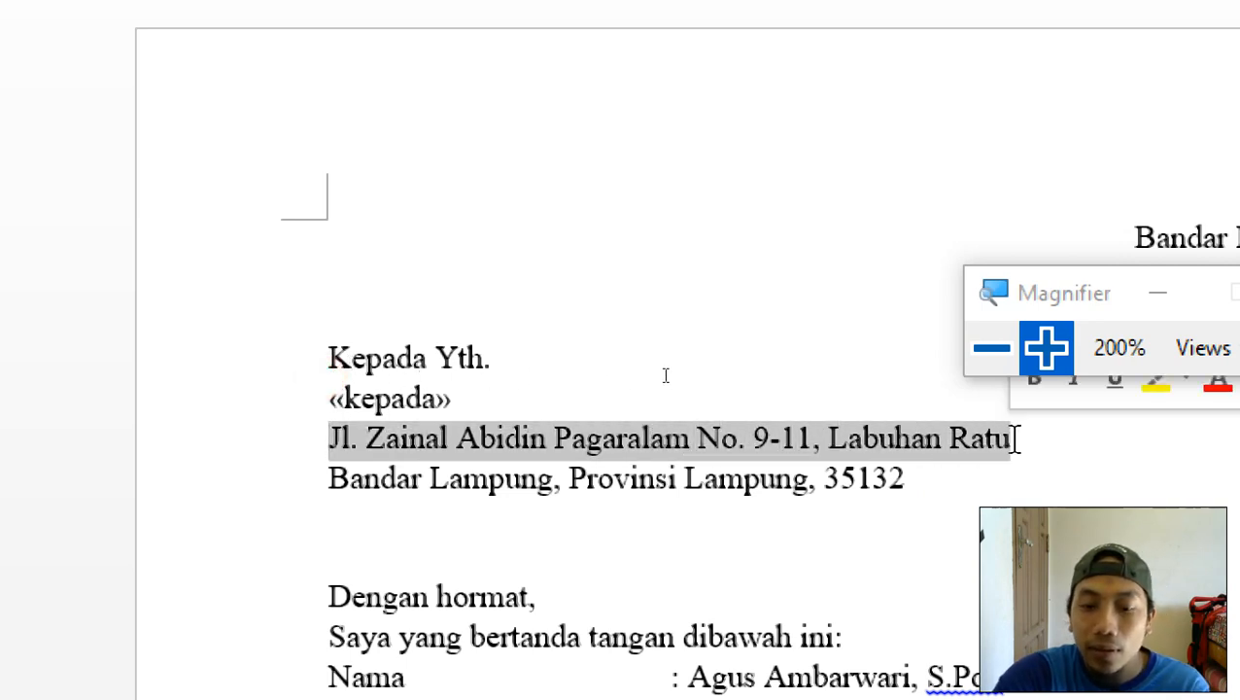
pyautogui.press('Delete')
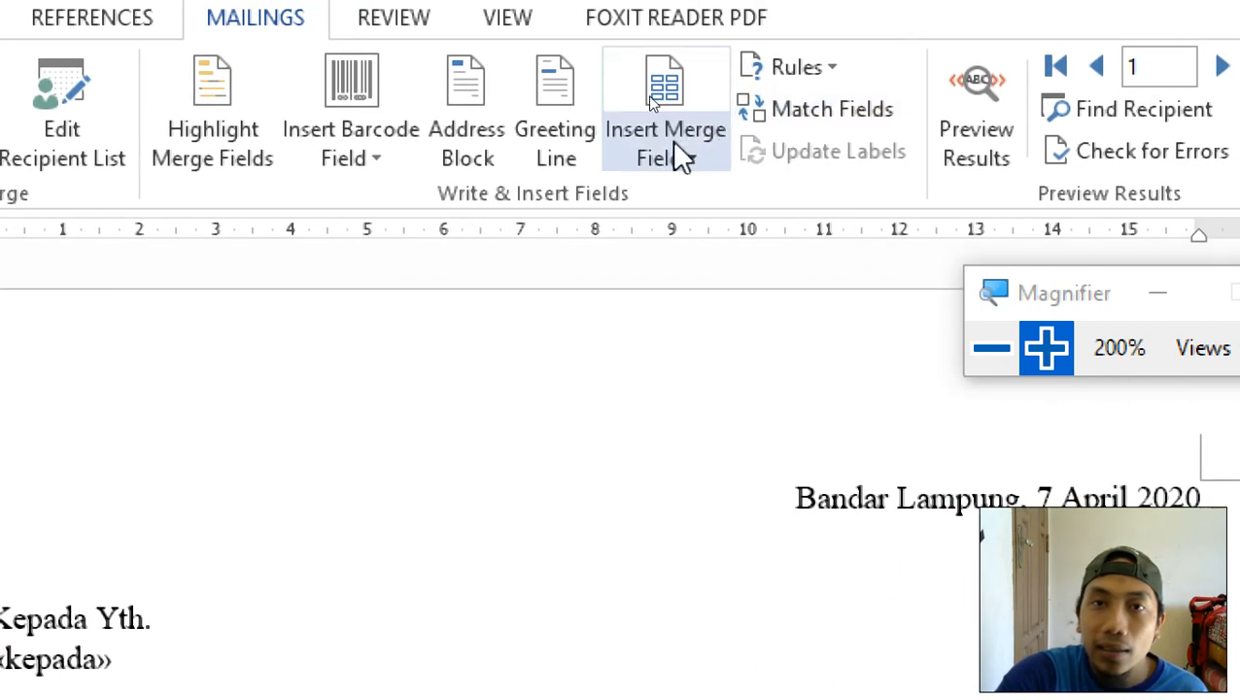
pyautogui.click(639, 146)
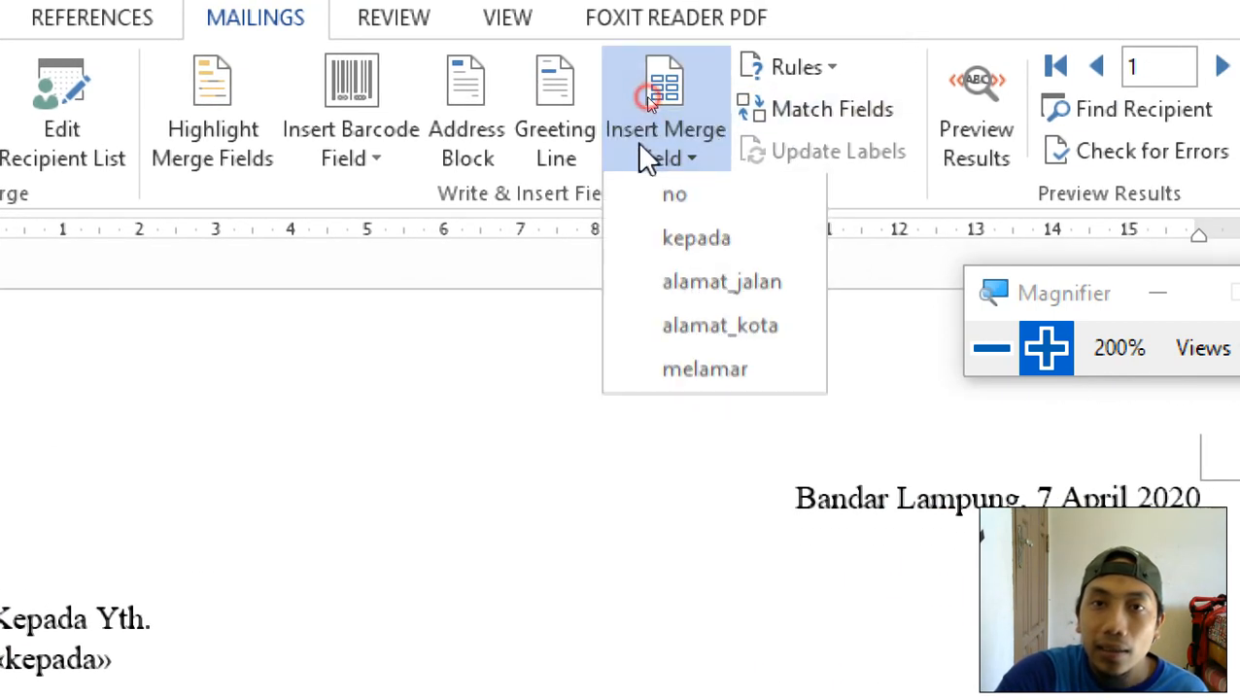
pyautogui.click(715, 285)
# - Replace the city, province and postcode line with the alamat_kota merge field
pyautogui.moveTo(282, 422); pyautogui.dragTo(865, 421)
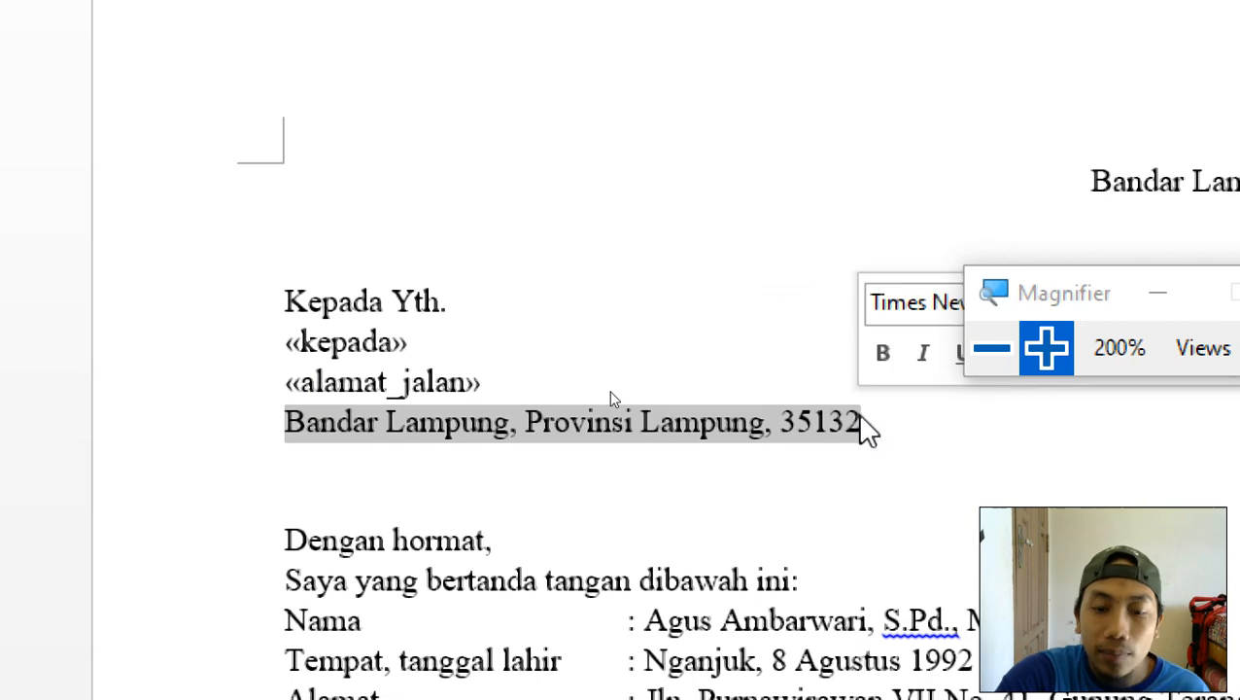
pyautogui.press('BackSpace')
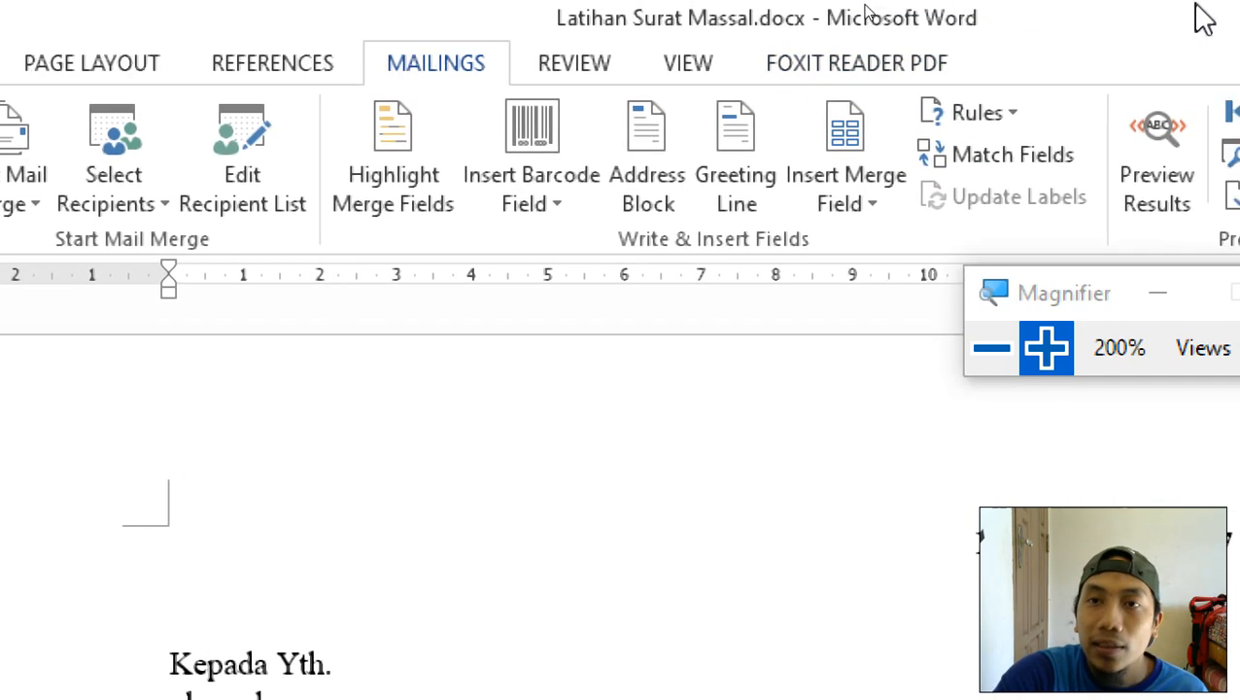
pyautogui.click(727, 192)
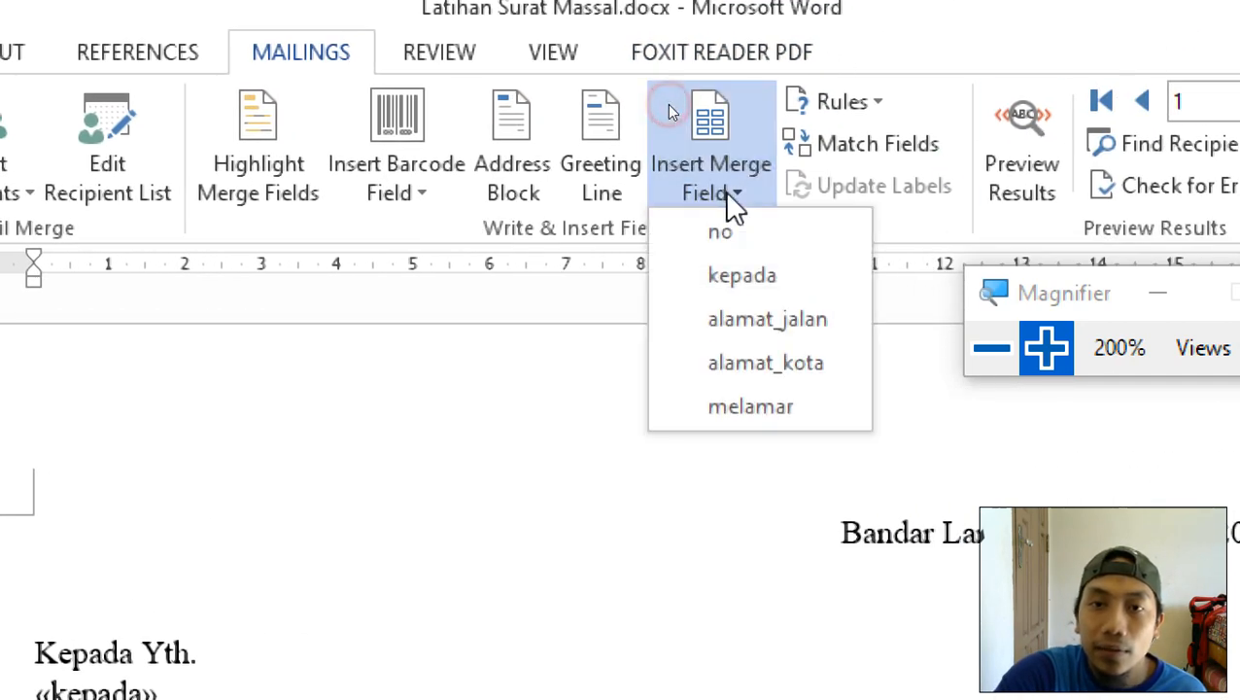
pyautogui.click(736, 364)
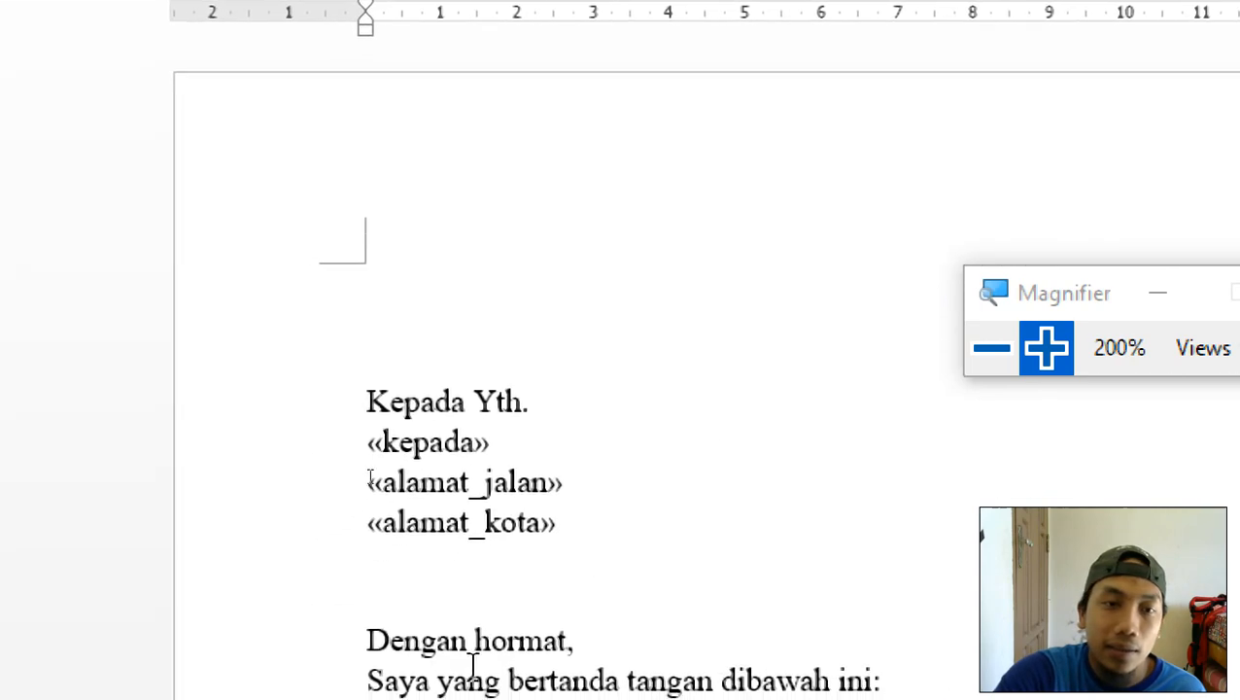
pyautogui.click(503, 467)
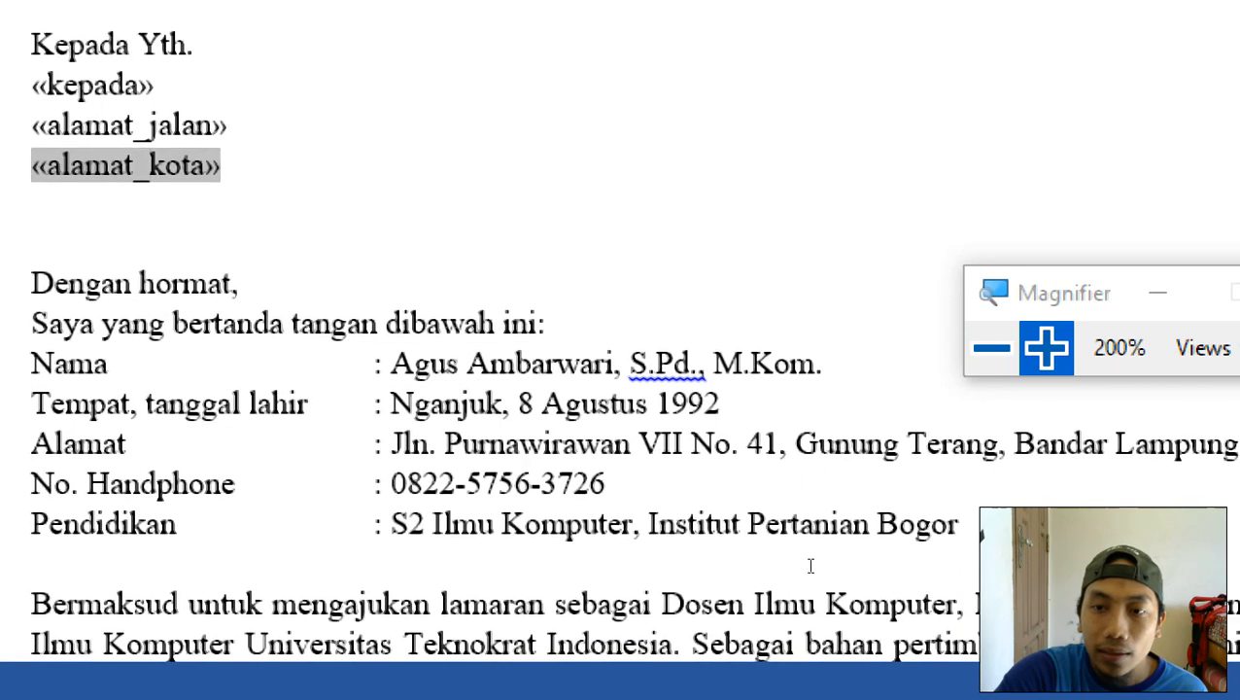
# - Return to 100% magnification and replace the position and institution after "mengajukan lamaran sebagai" with the melamar merge field
pyautogui.click(1001, 350)
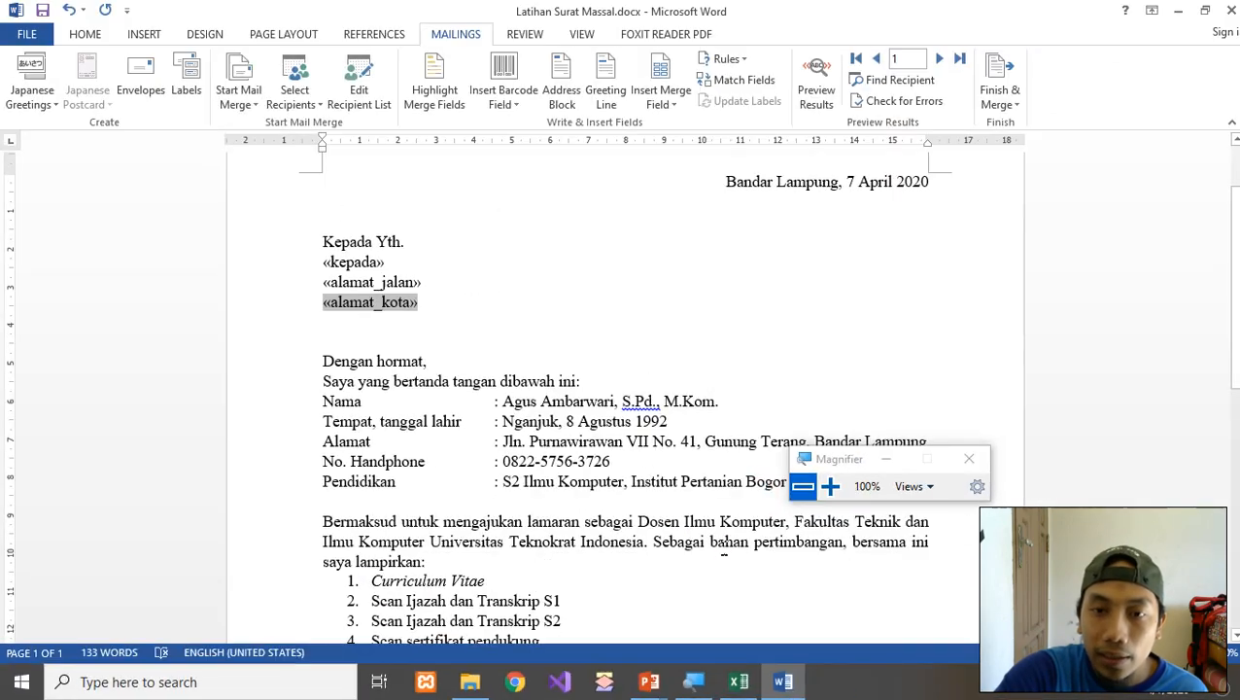
pyautogui.click(726, 544)
pyautogui.moveTo(638, 525)
pyautogui.mouseDown()
pyautogui.moveTo(686, 525)
pyautogui.moveTo(568, 525)
pyautogui.moveTo(579, 541)
pyautogui.moveTo(645, 547)
pyautogui.mouseUp()
pyautogui.press('Delete')
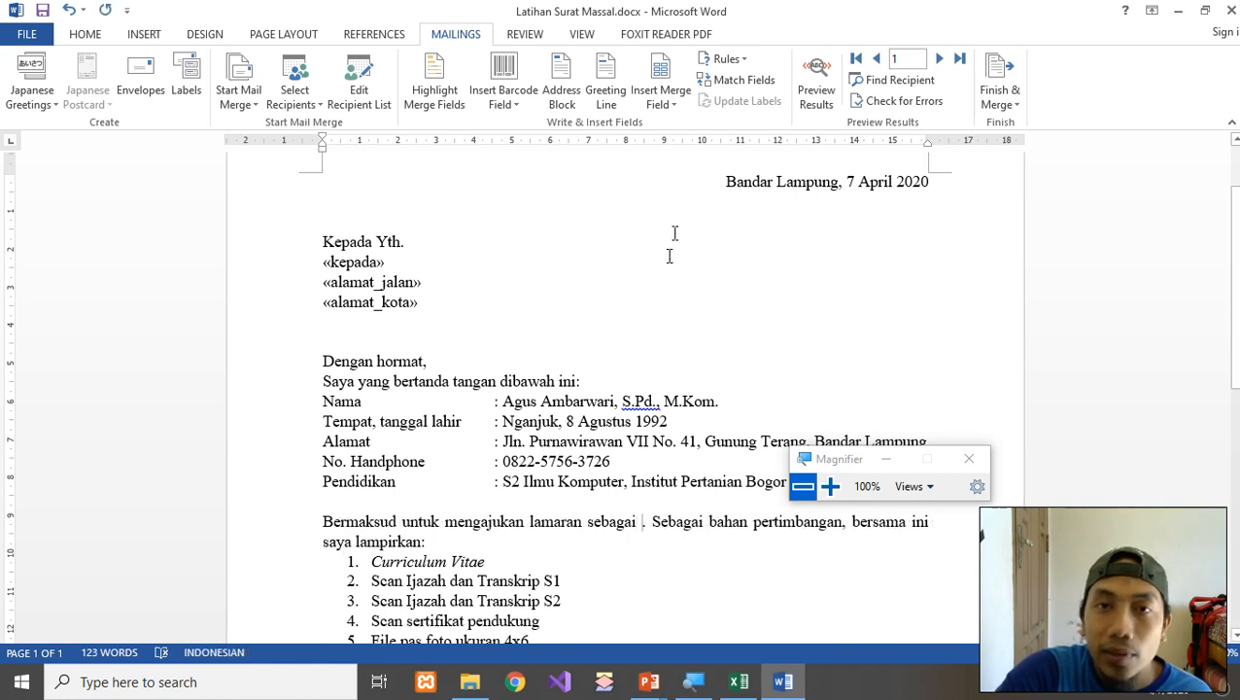
pyautogui.click(667, 101)
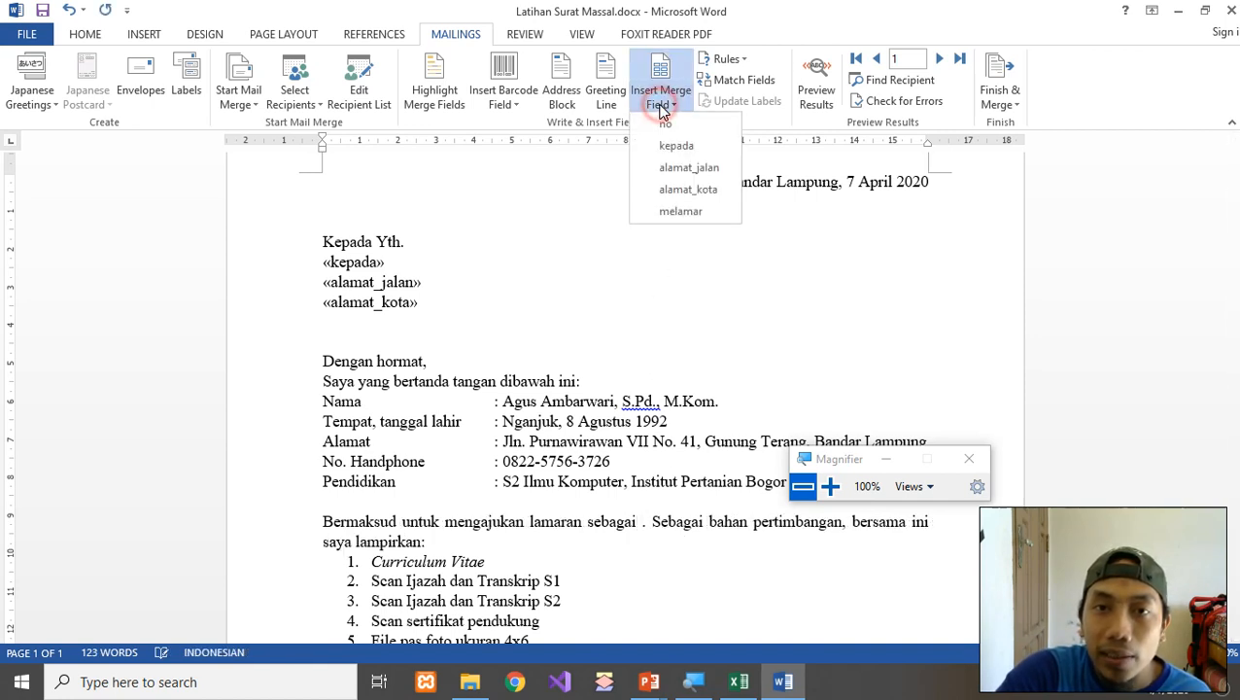
pyautogui.click(683, 212)
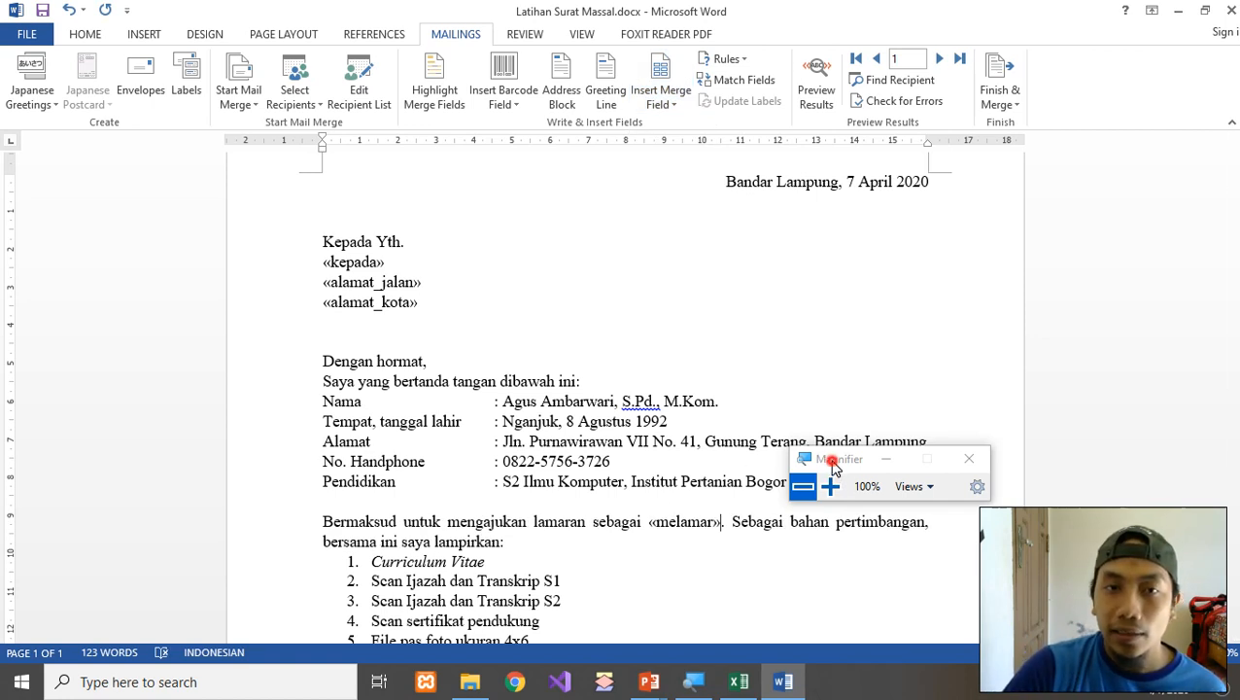
# - Magnify the letter to 200% to check the kepada, alamat_jalan, alamat_kota and melamar merge fields, and return to 100%
pyautogui.moveTo(829, 460); pyautogui.dragTo(944, 432)
pyautogui.scroll(-1, 784, 439)
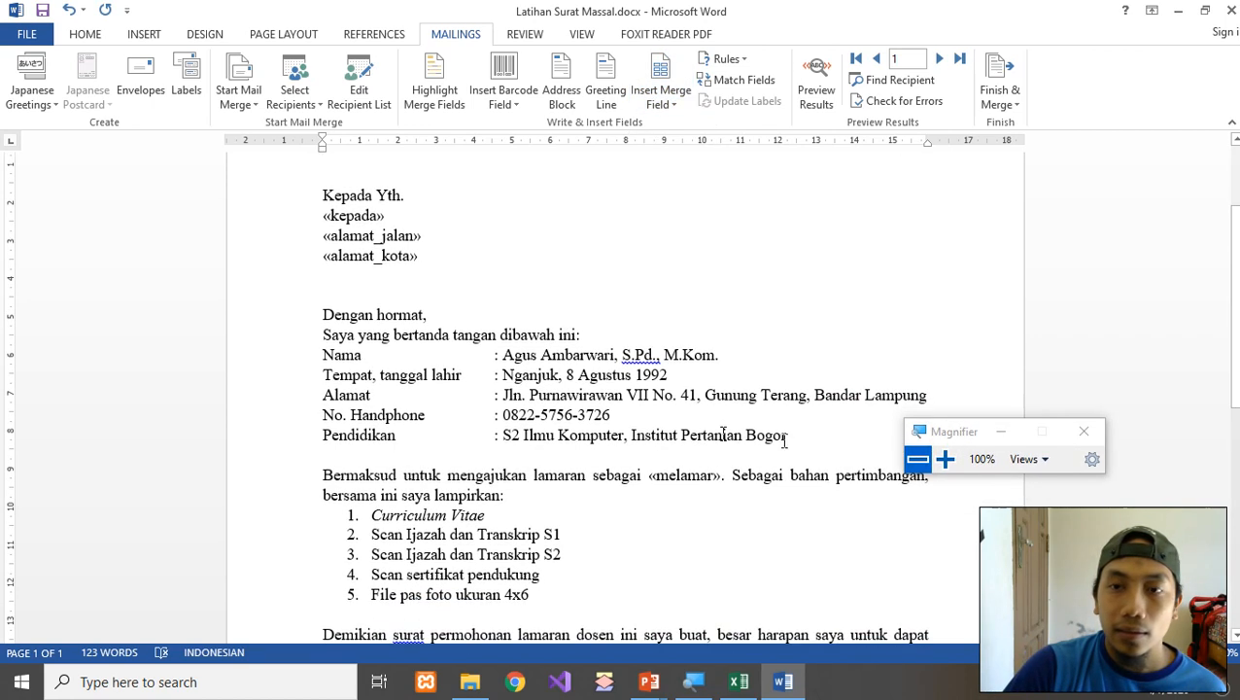
pyautogui.click(945, 459)
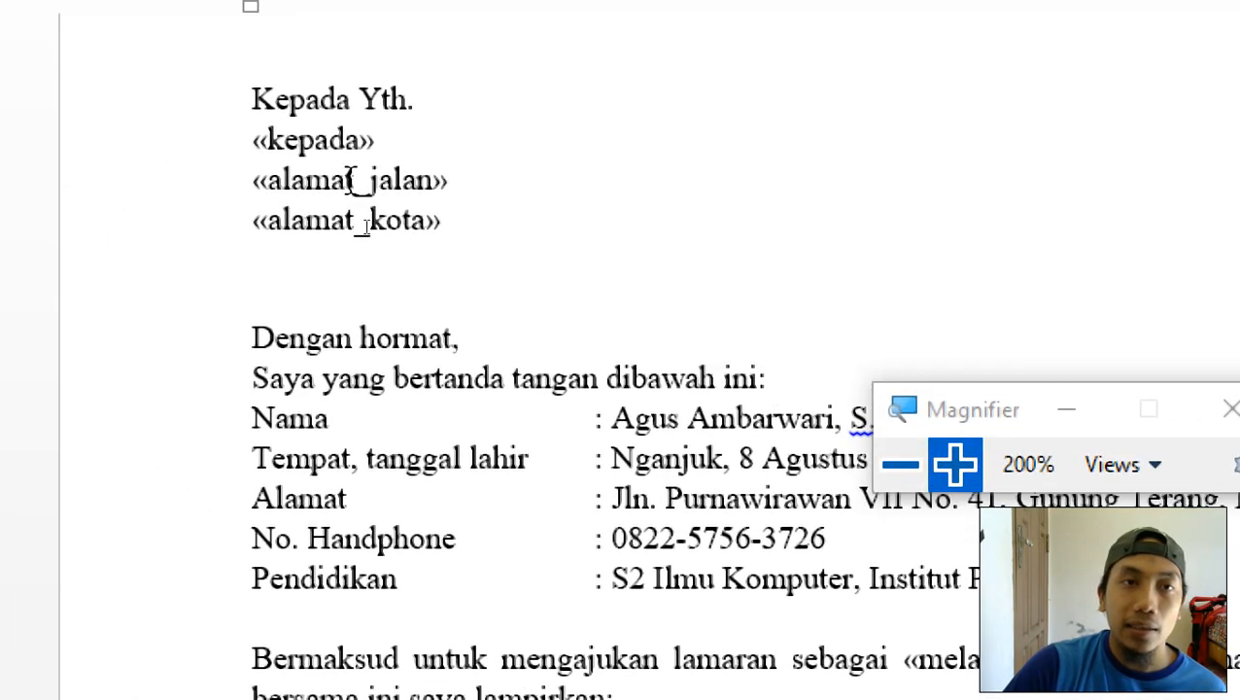
pyautogui.click(330, 144)
pyautogui.click(324, 185)
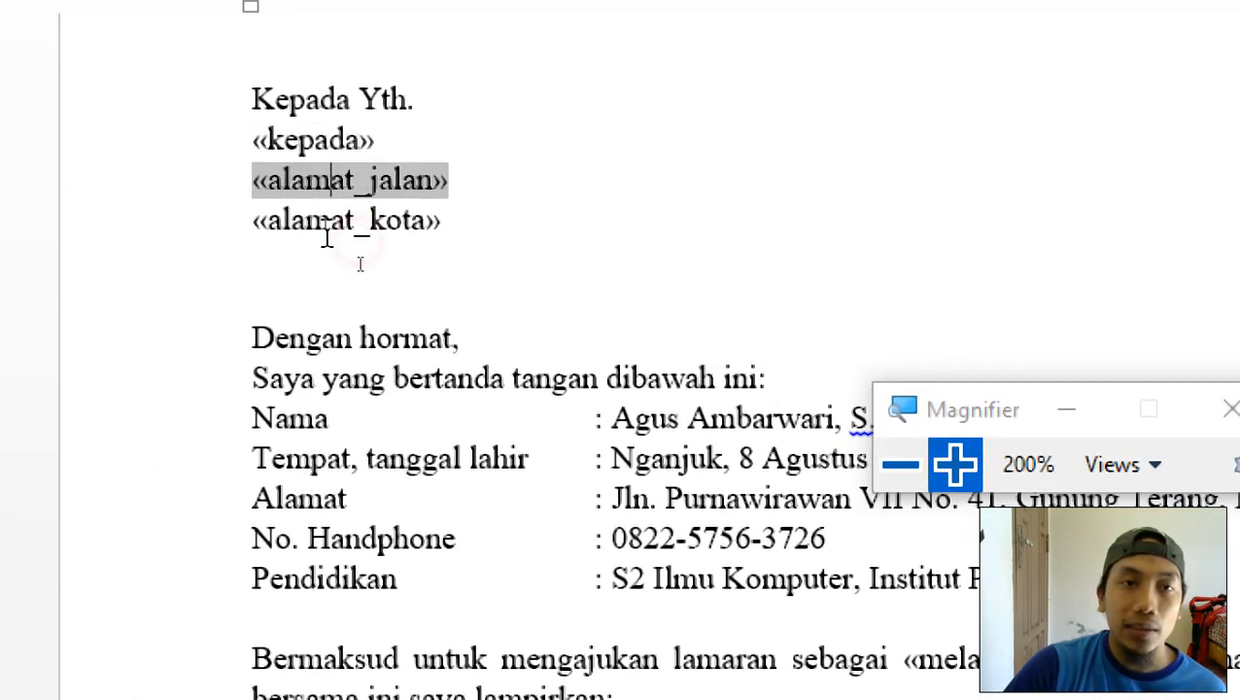
pyautogui.click(355, 222)
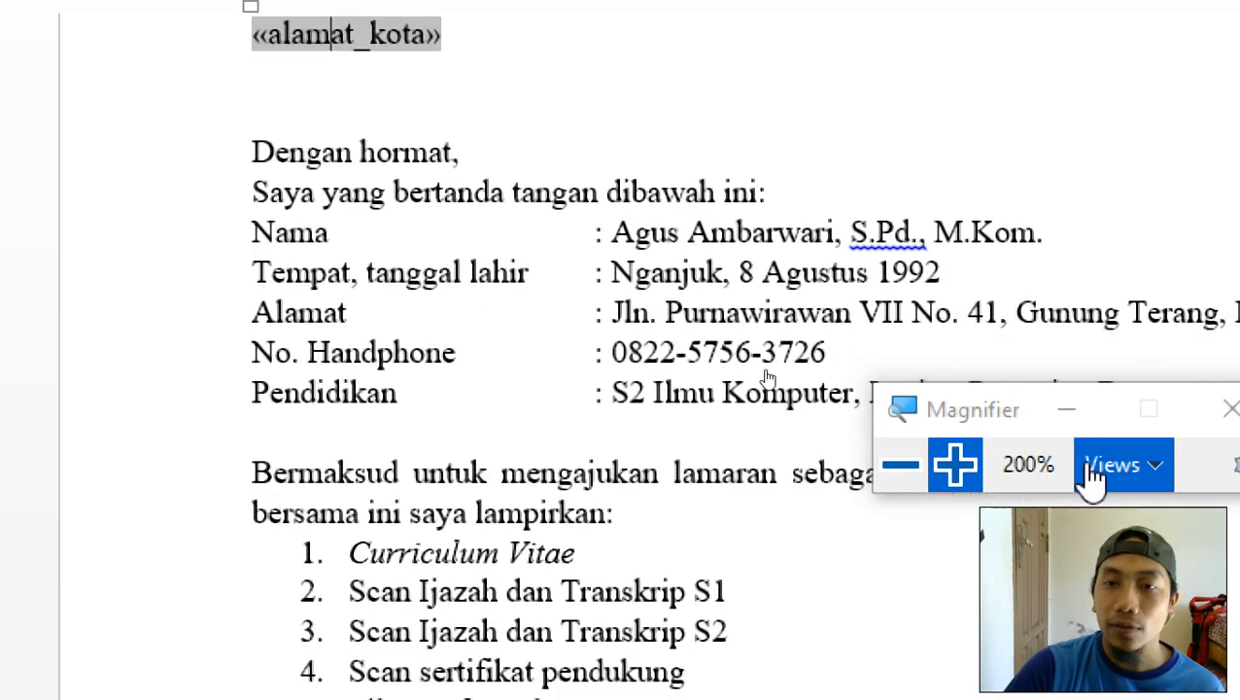
pyautogui.moveTo(996, 409); pyautogui.dragTo(764, 194)
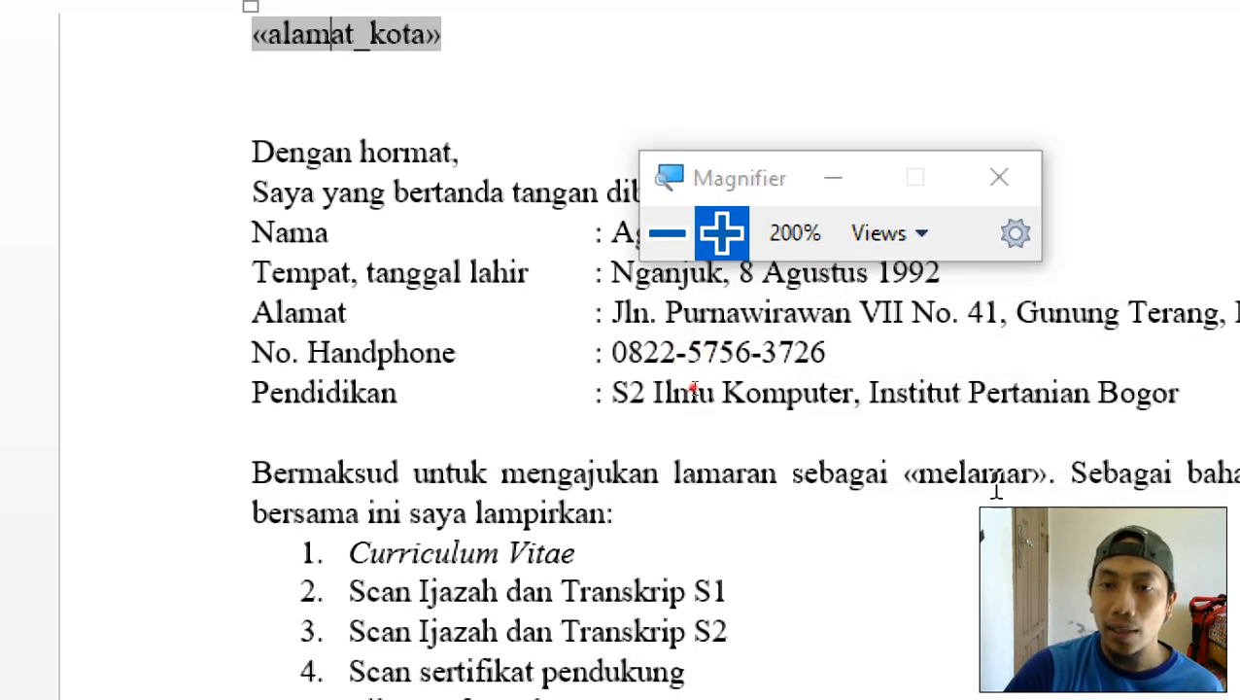
pyautogui.click(668, 233)
pyautogui.click(699, 326)
pyautogui.moveTo(573, 237); pyautogui.dragTo(1110, 224)
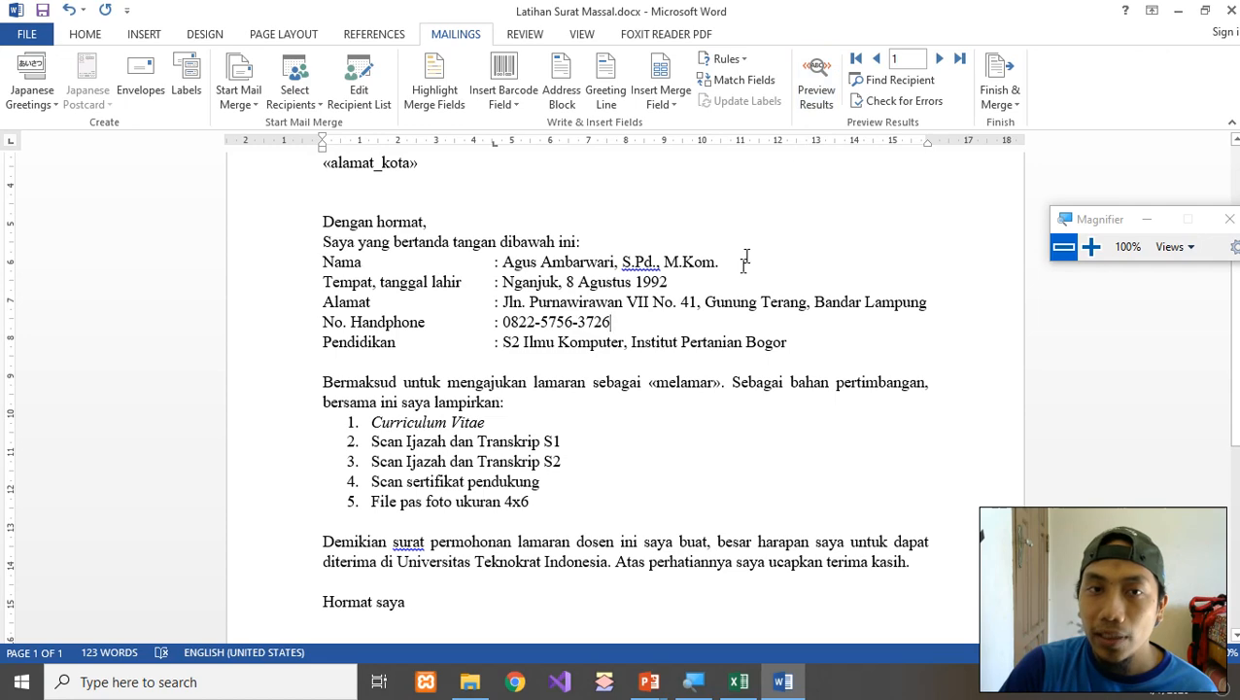
pyautogui.scroll(2, 670, 304)
pyautogui.scroll(-1, 789, 187)
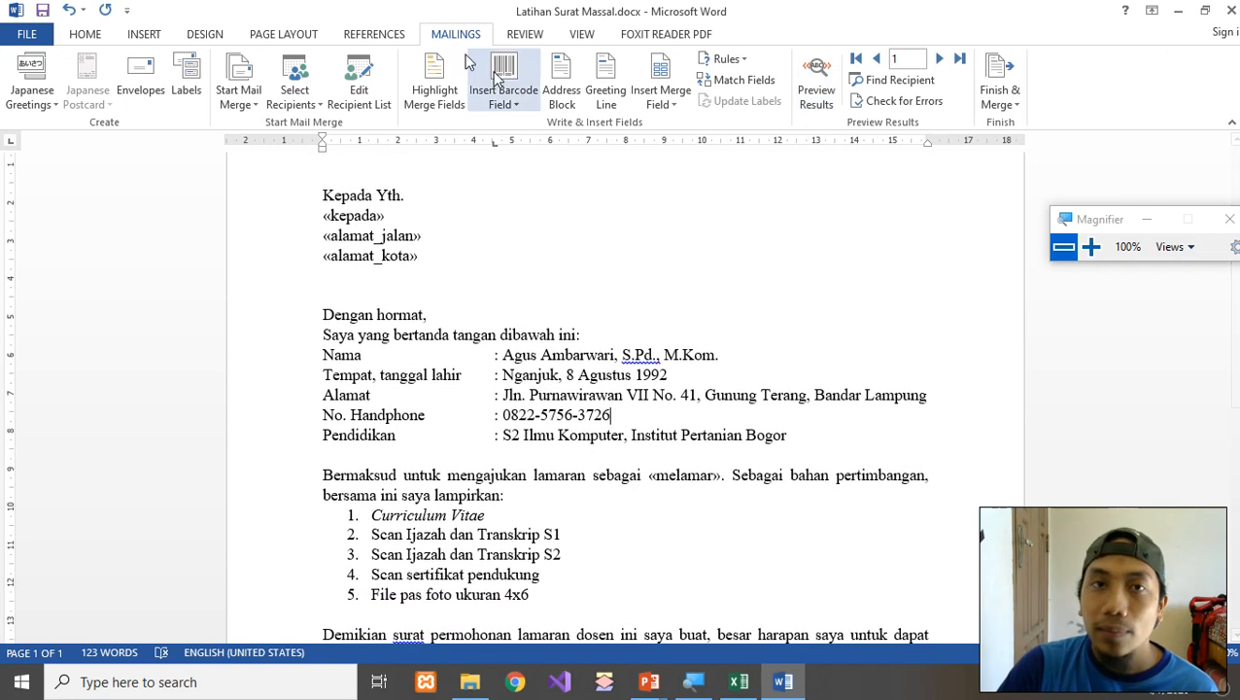
# - Turn on the merge results preview and advance to recipient record 2
pyautogui.click(822, 82)
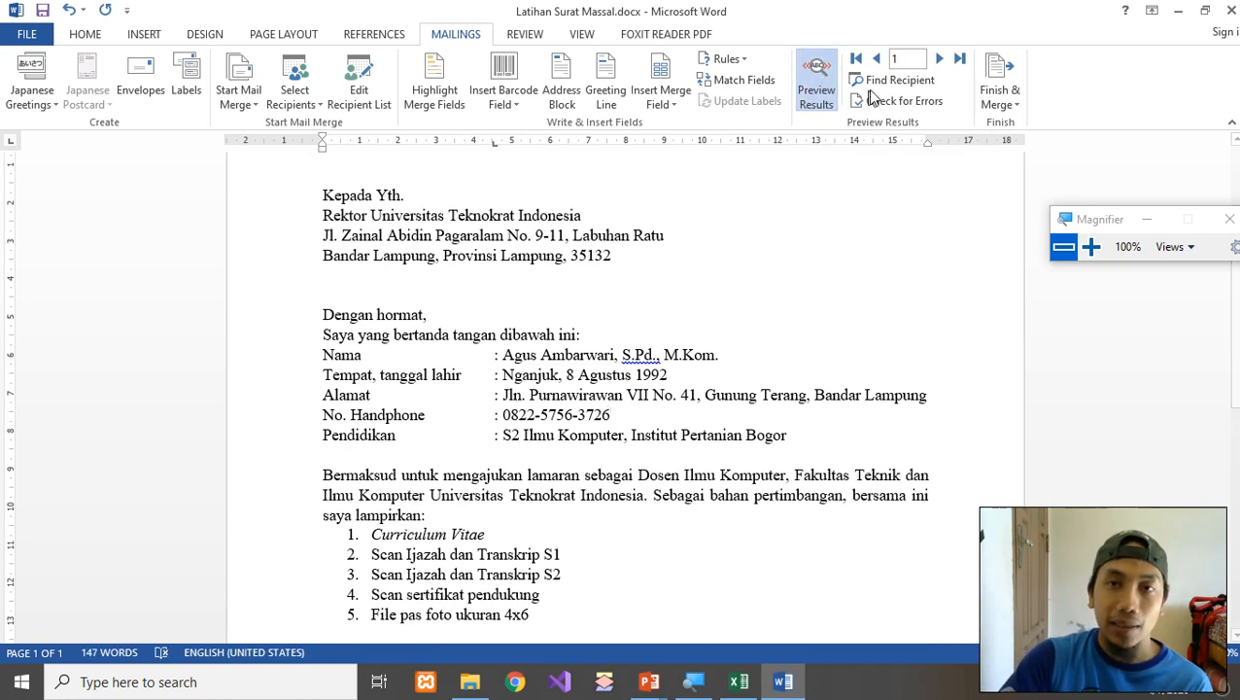
pyautogui.click(819, 92)
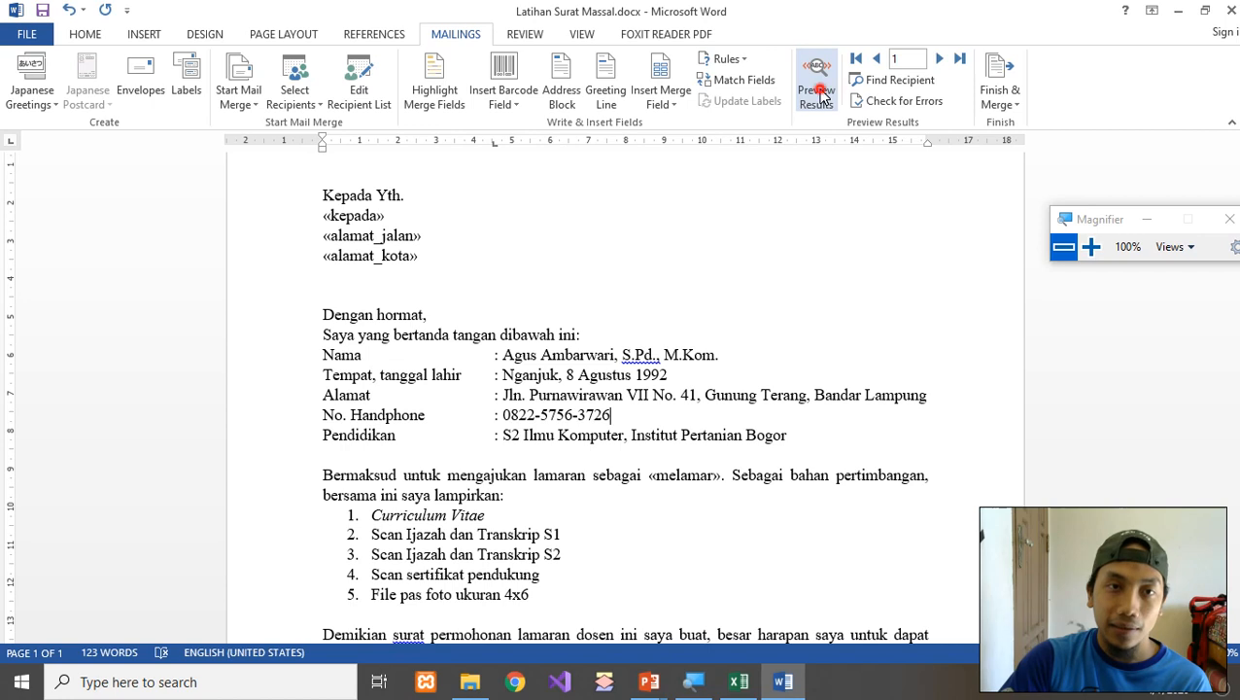
pyautogui.click(819, 94)
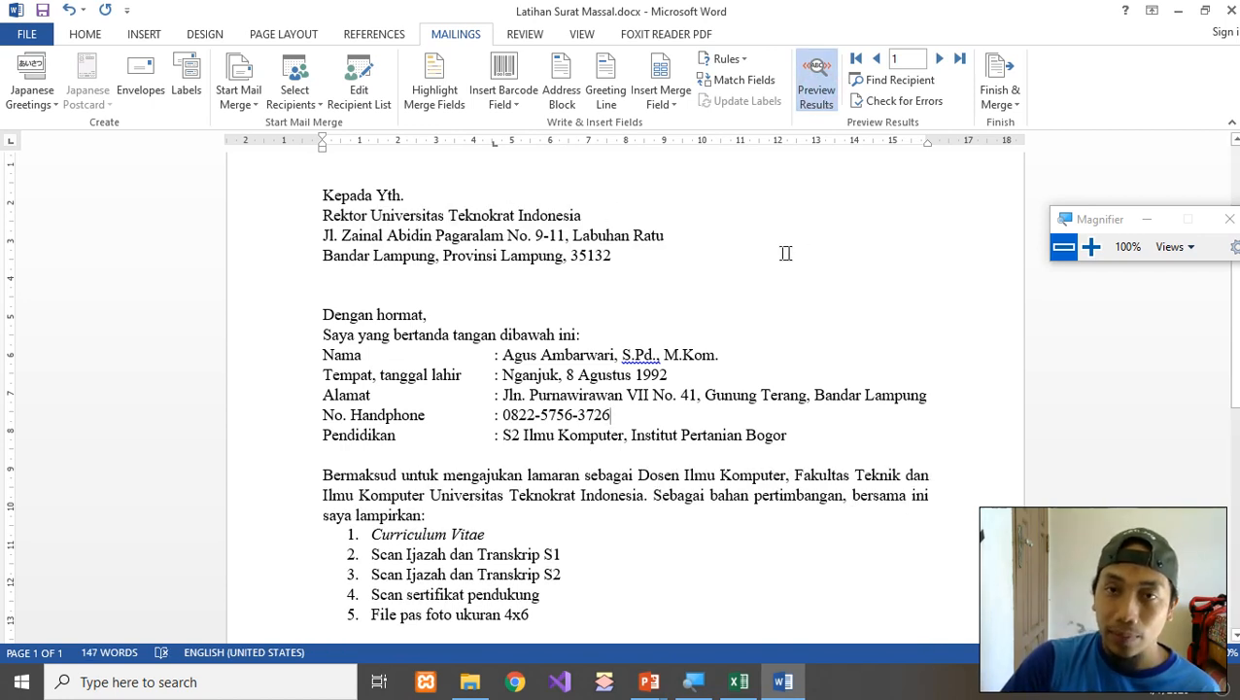
pyautogui.click(939, 60)
pyautogui.click(877, 58)
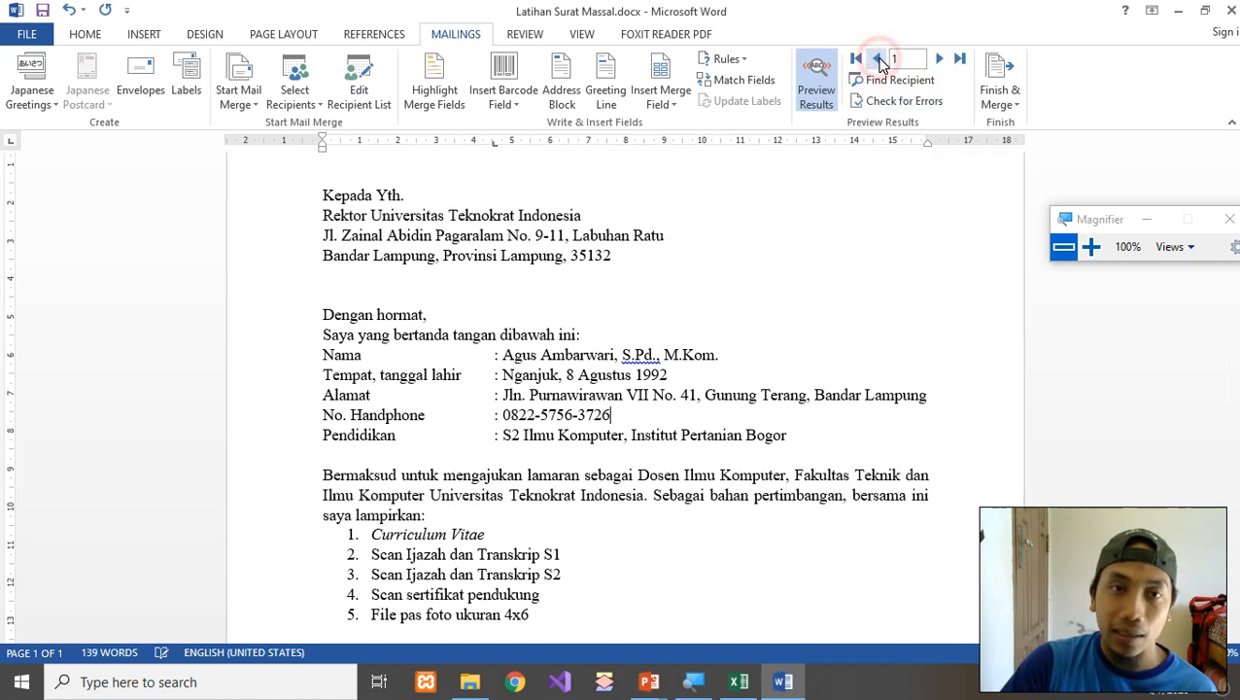
pyautogui.click(939, 58)
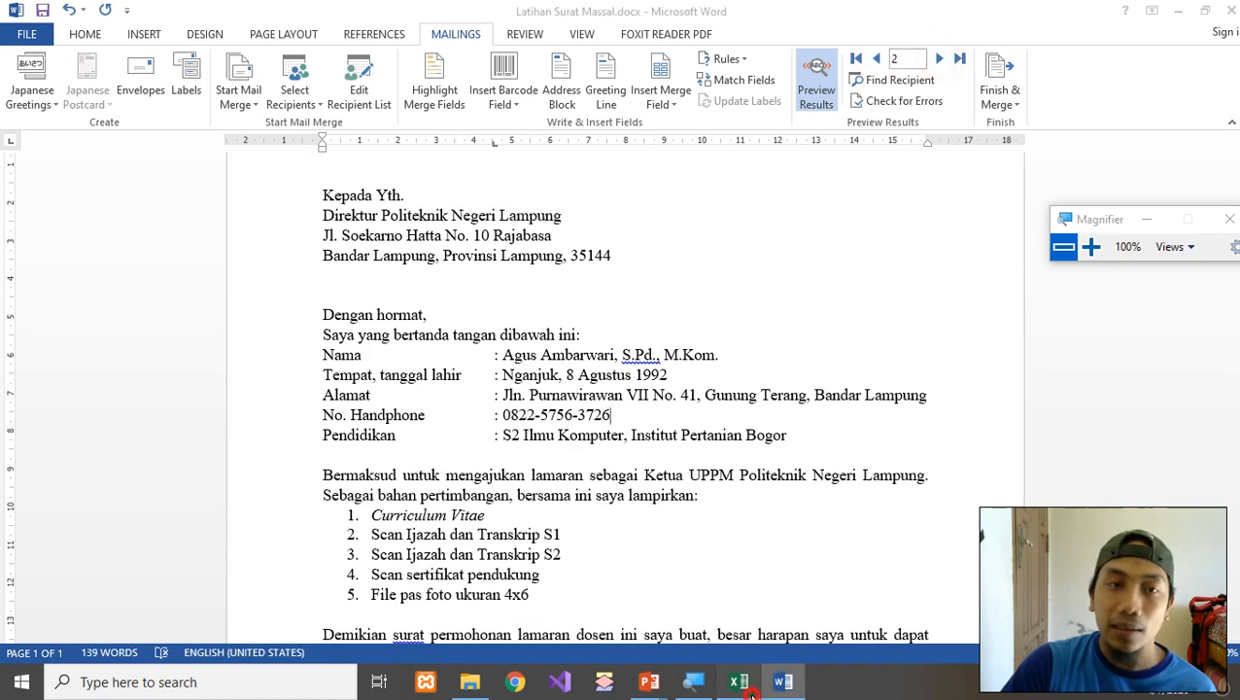
# - Check the recipient rows of tujuan surat.xlsx in Excel, and return to Word to compare the letter previews for records 1 and 2
pyautogui.click(739, 681)
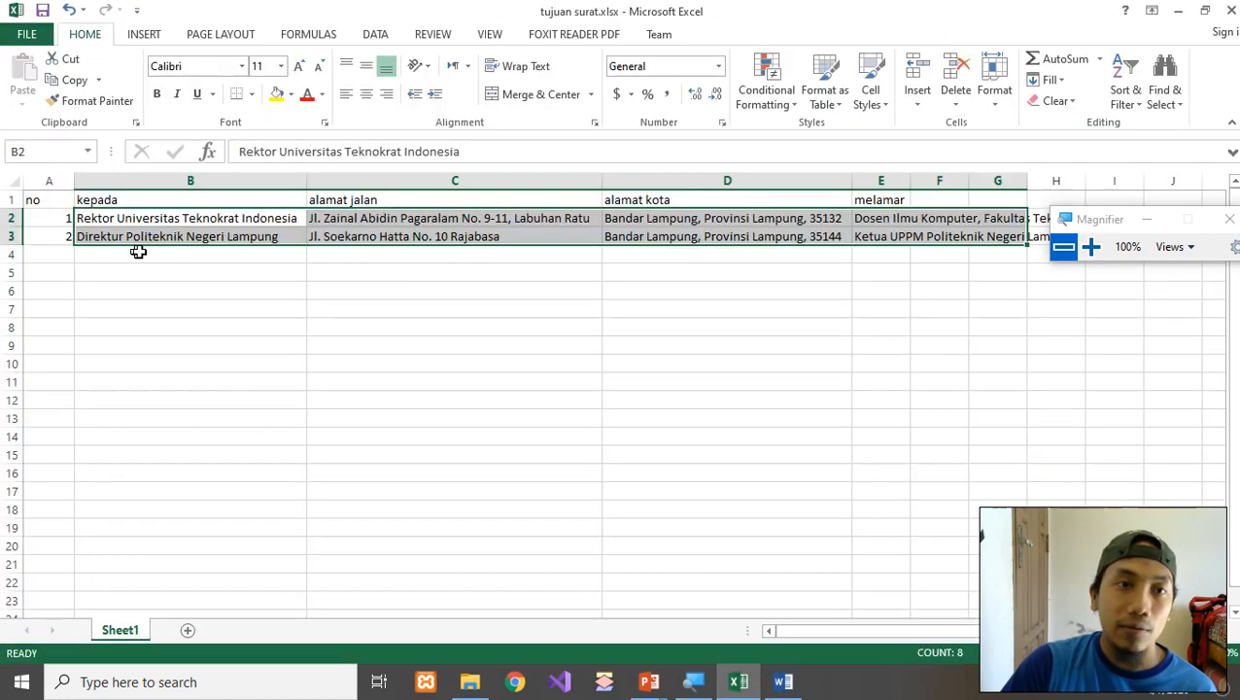
pyautogui.click(784, 681)
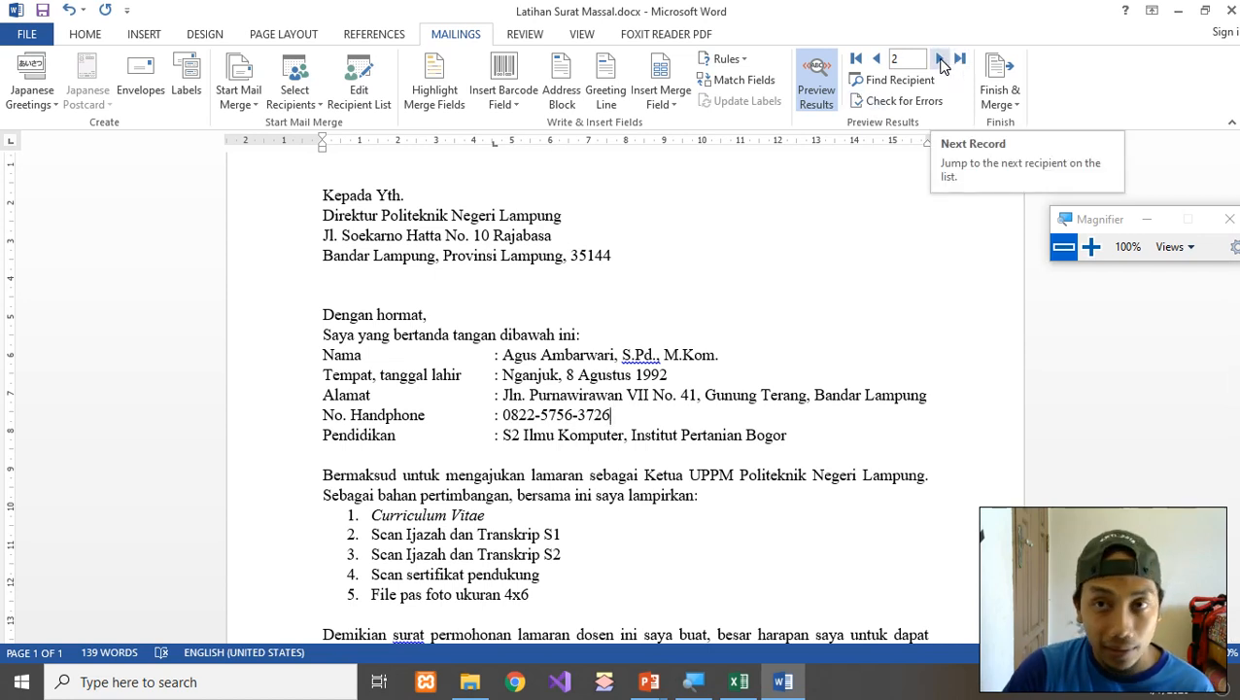
pyautogui.click(876, 58)
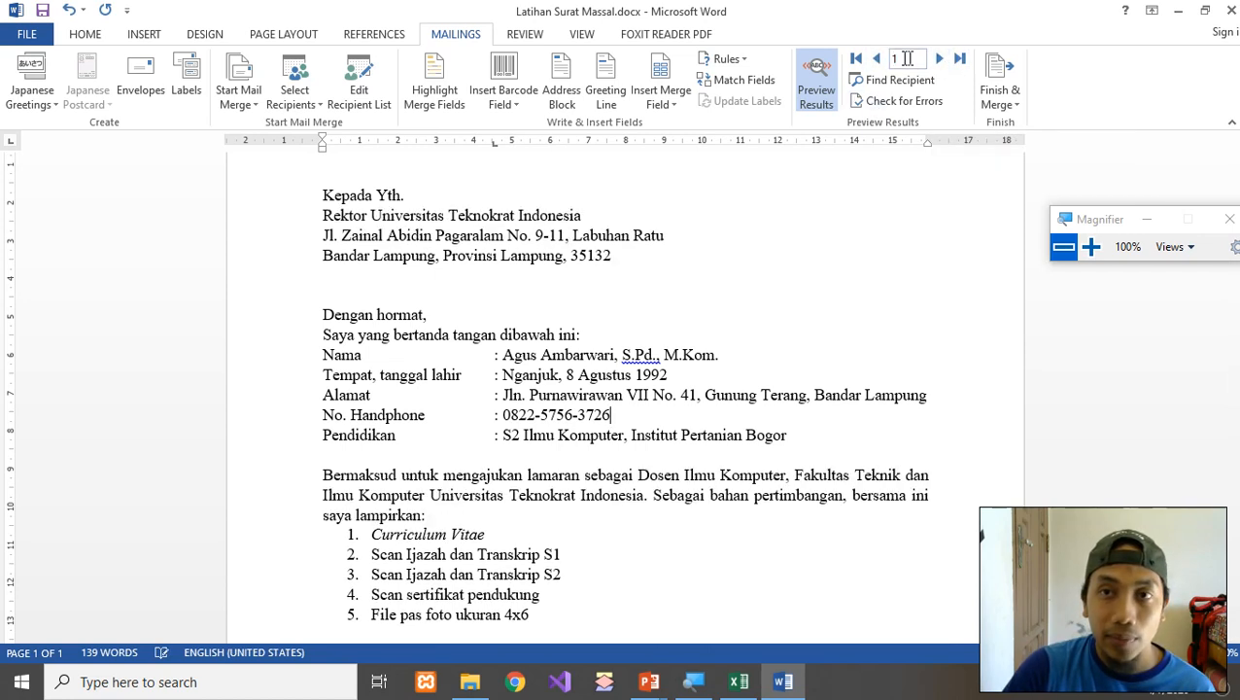
pyautogui.click(940, 60)
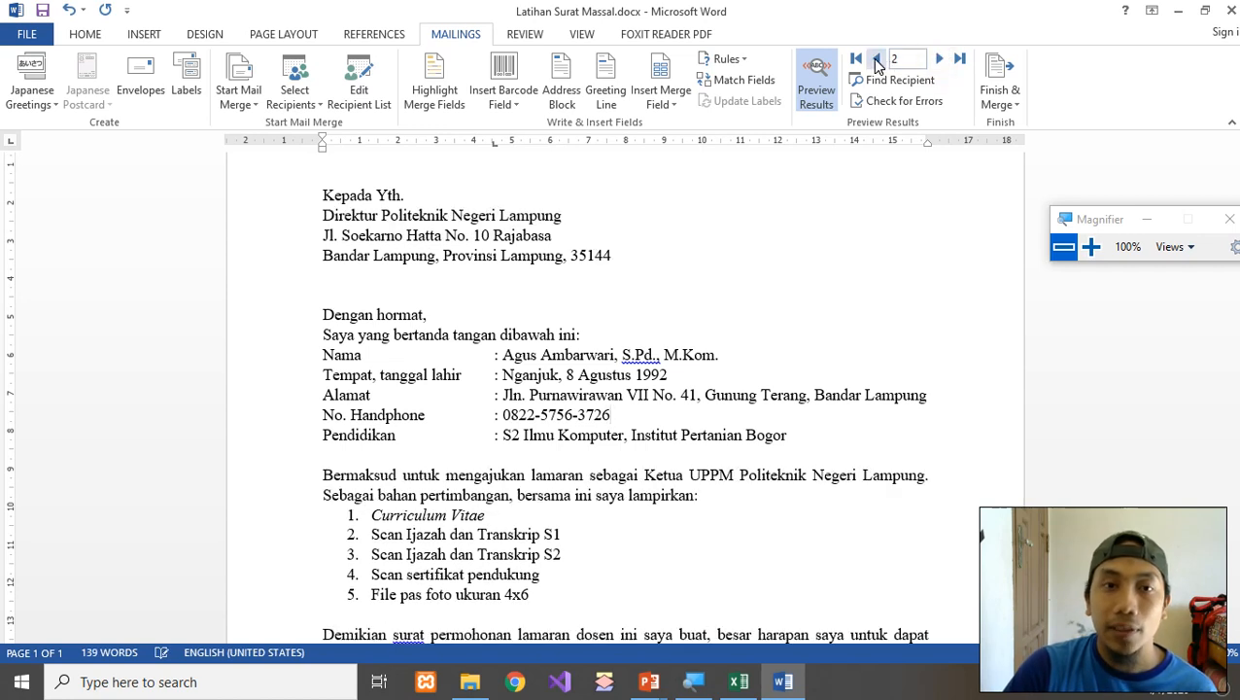
pyautogui.click(876, 59)
pyautogui.click(940, 60)
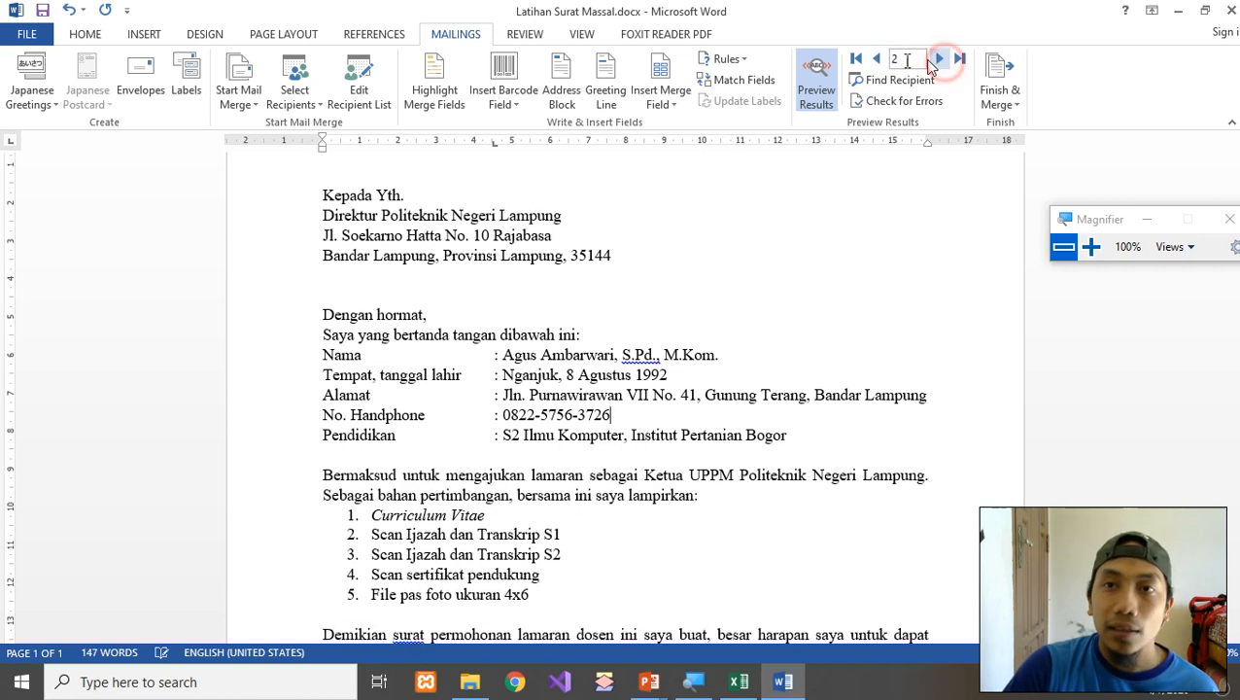
pyautogui.click(876, 59)
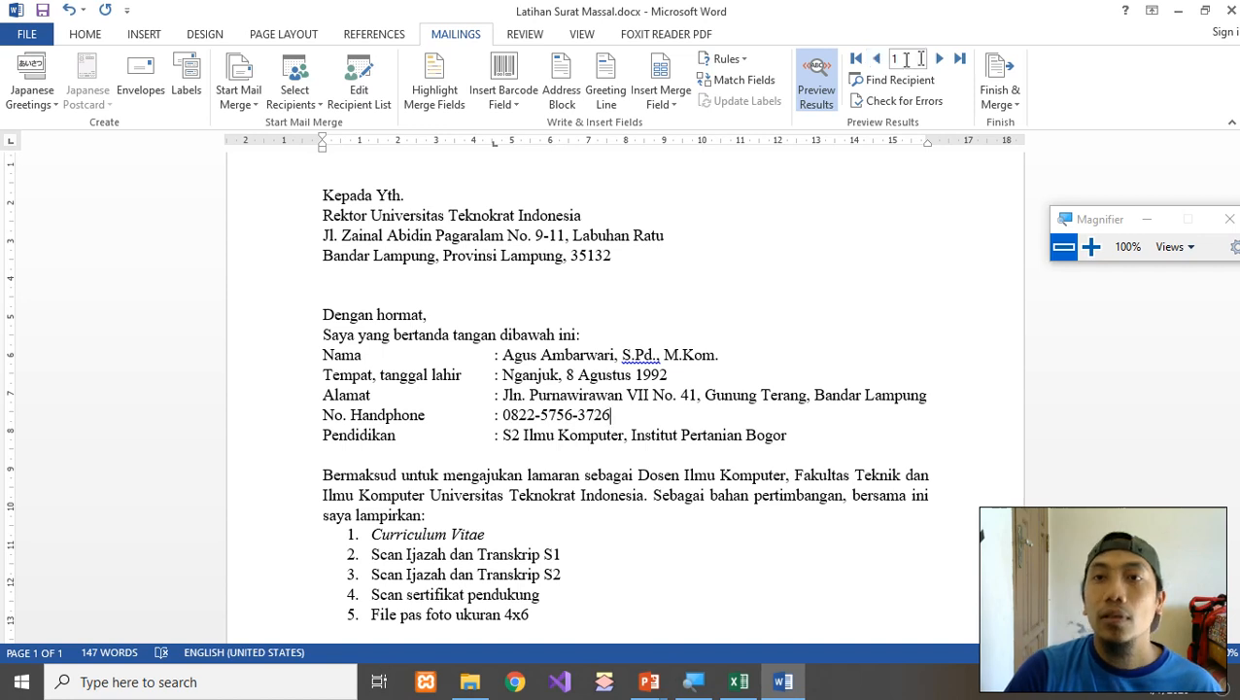
pyautogui.click(940, 61)
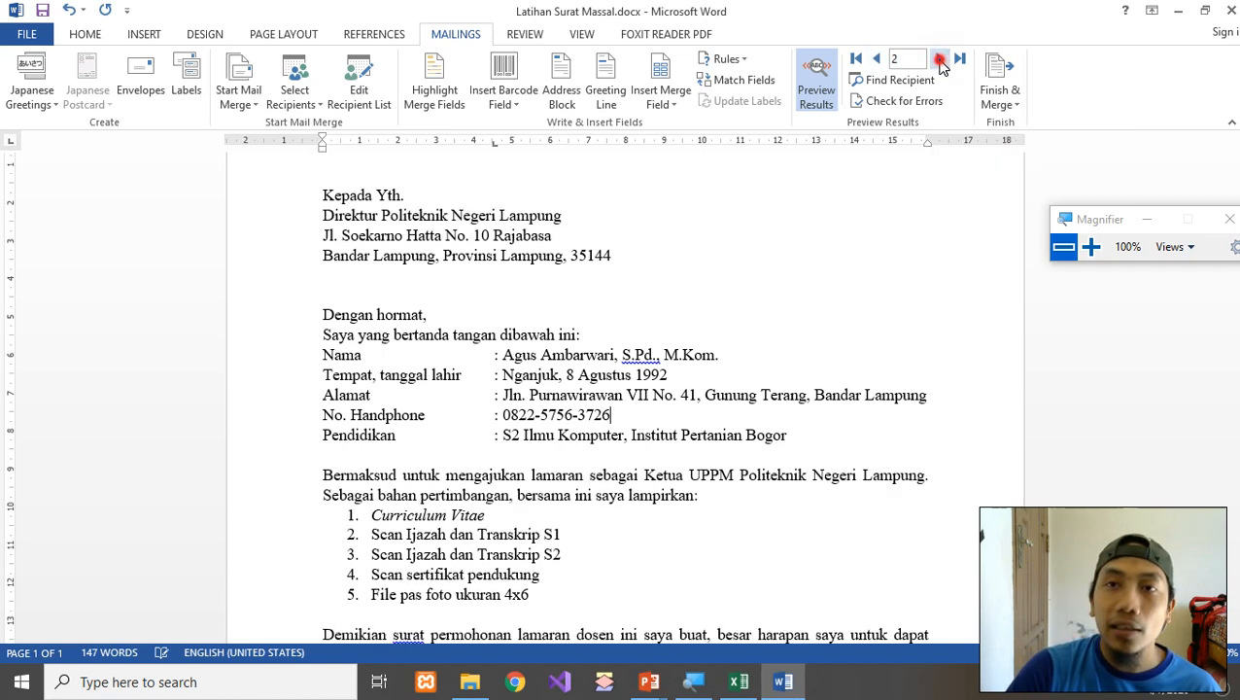
pyautogui.click(876, 59)
pyautogui.click(939, 59)
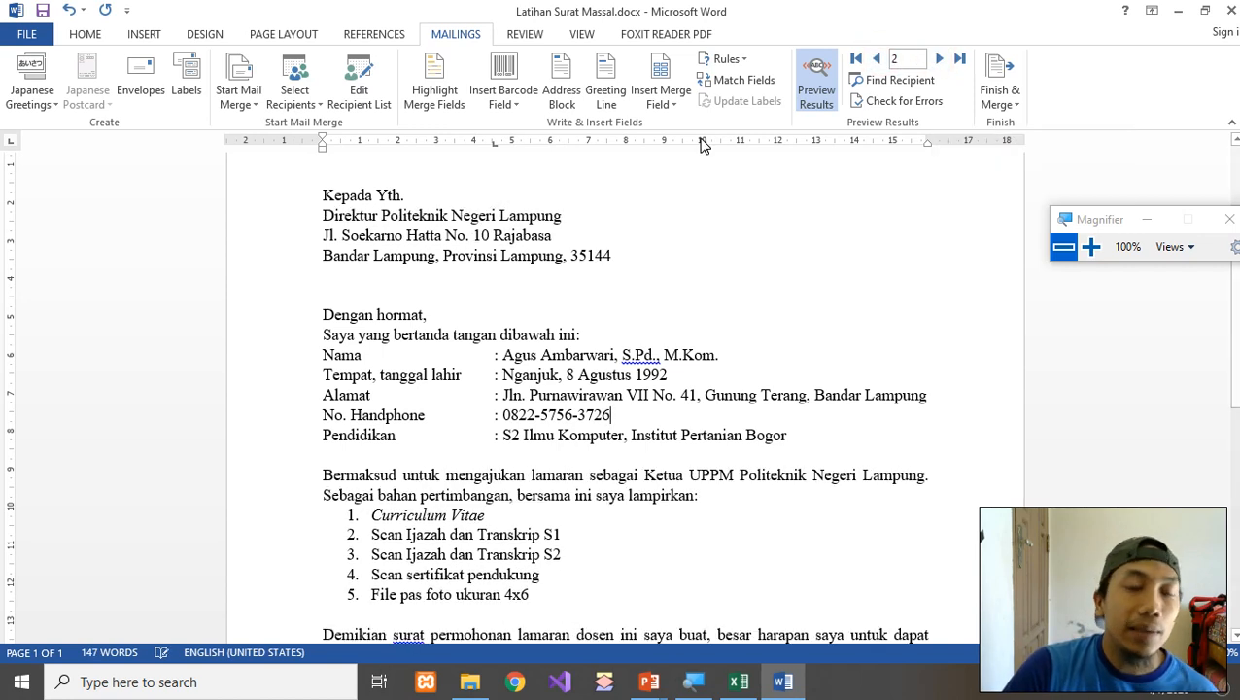
# - Examine the merged recipient, address and position text in record 2, and the recipient and position in record 1
pyautogui.click(566, 235)
pyautogui.click(412, 218)
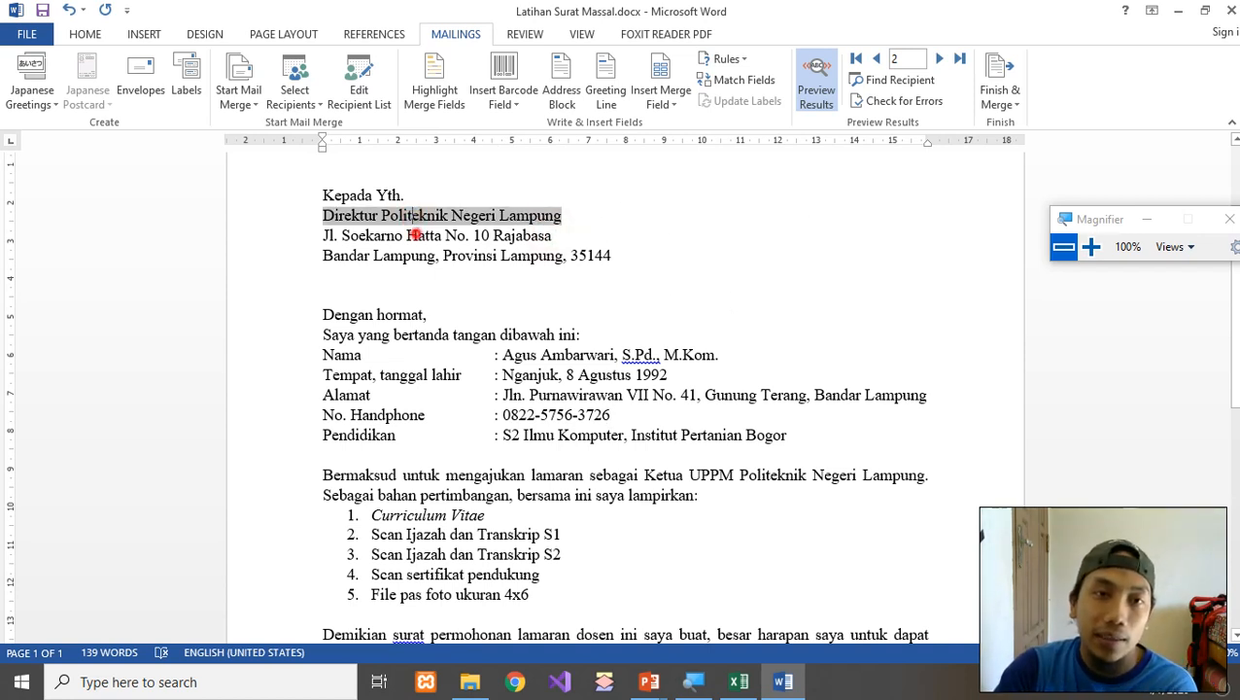
pyautogui.click(418, 235)
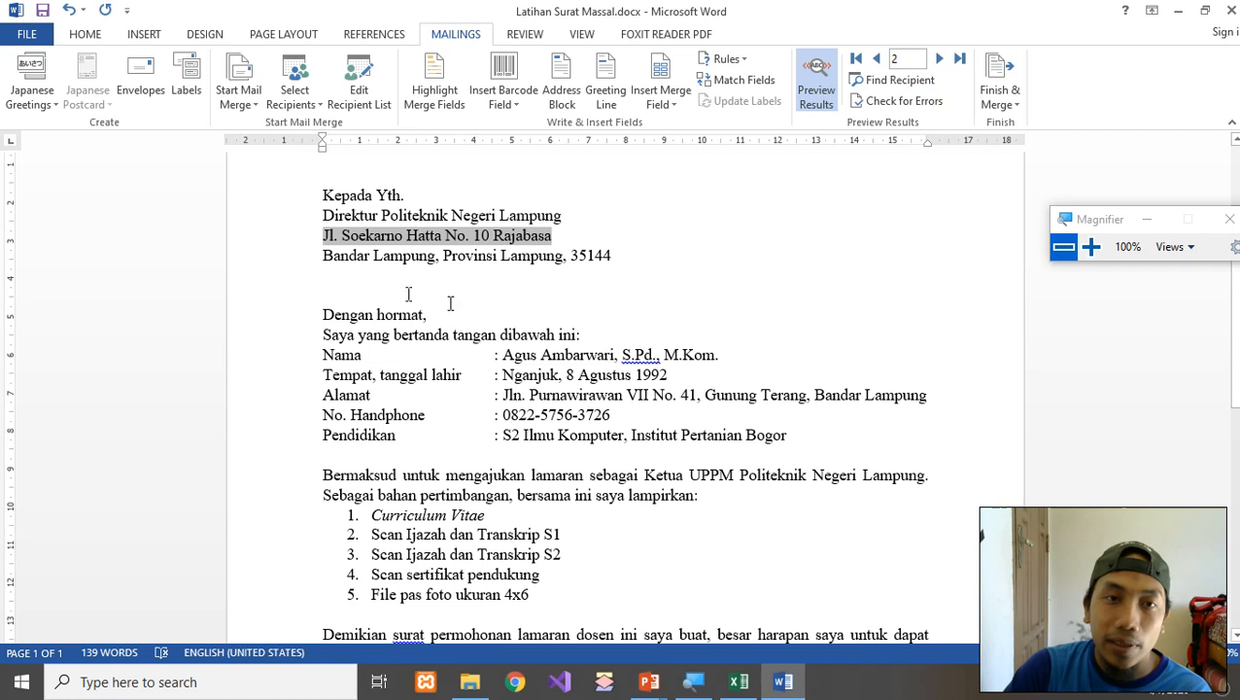
pyautogui.click(374, 254)
pyautogui.click(377, 215)
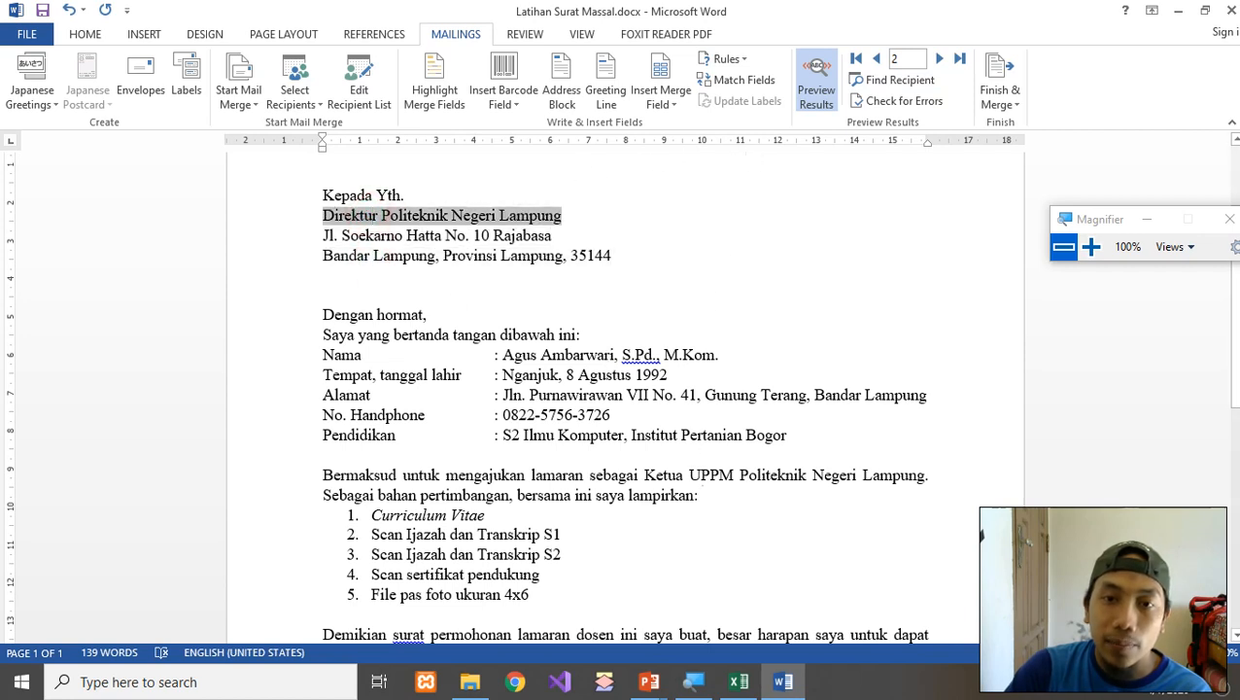
pyautogui.click(700, 475)
pyautogui.click(876, 59)
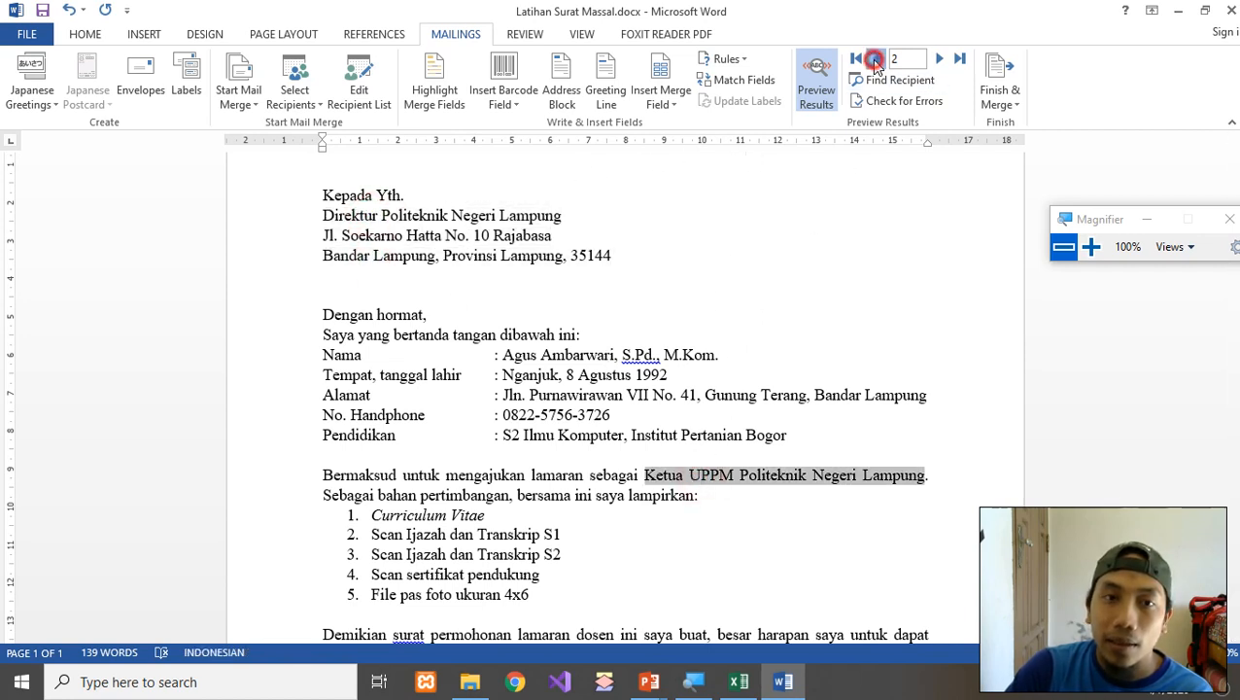
pyautogui.click(473, 216)
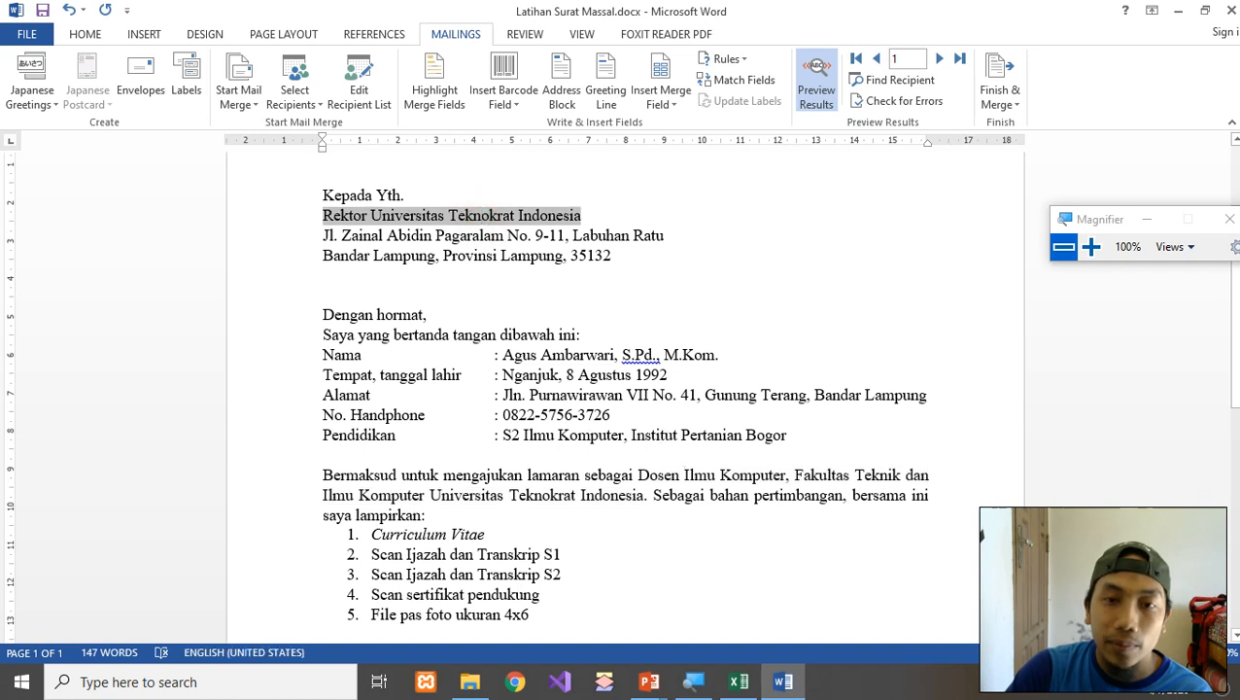
pyautogui.click(680, 475)
pyautogui.click(745, 387)
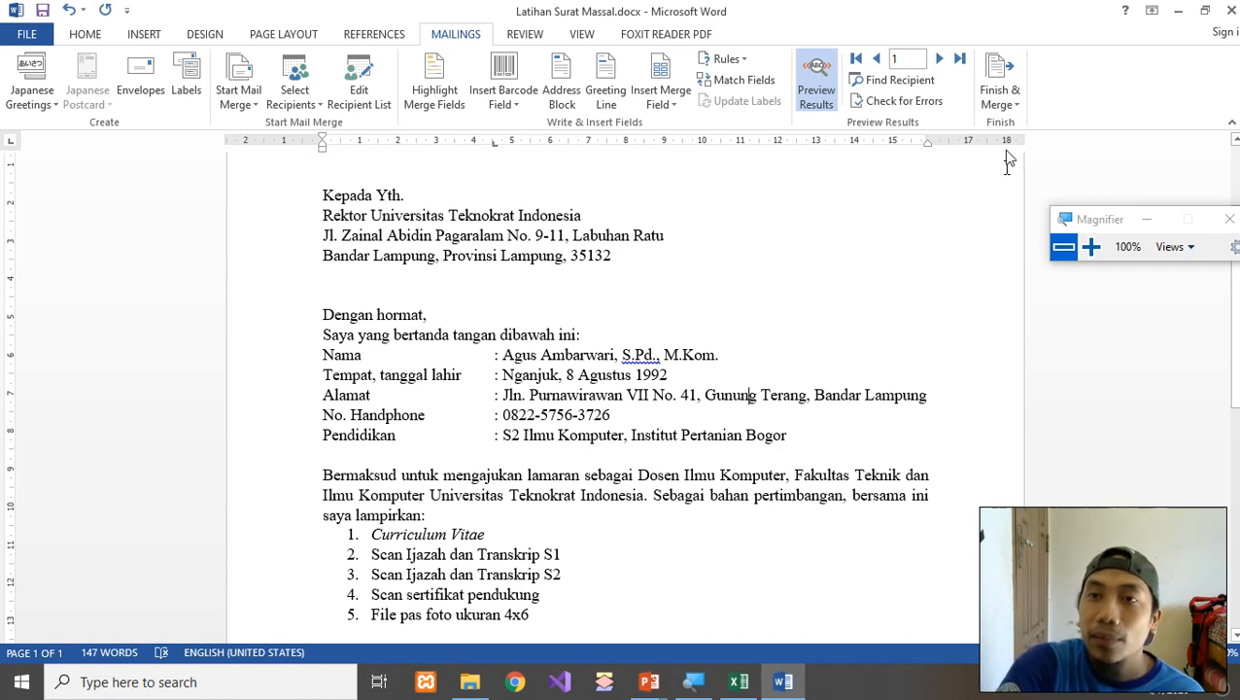
# - Review the All, Current record and From/To choices for printing the merged letters, and cancel the print merge
pyautogui.click(1001, 97)
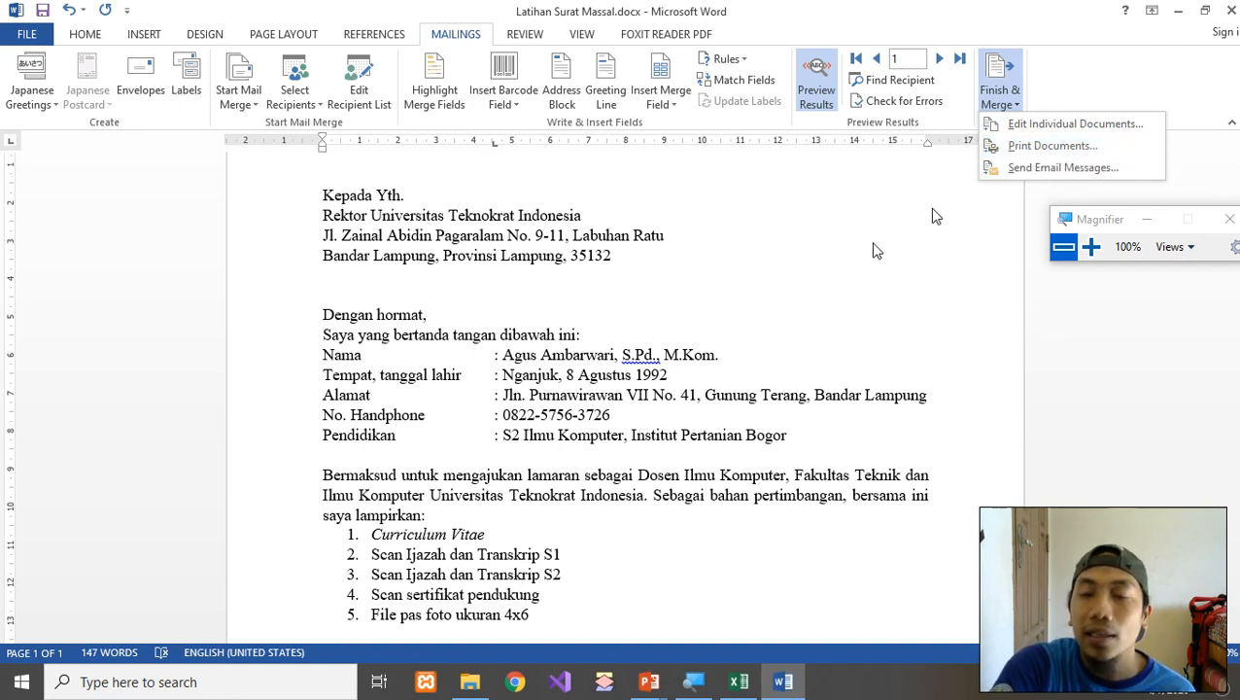
pyautogui.click(534, 225)
pyautogui.click(1000, 87)
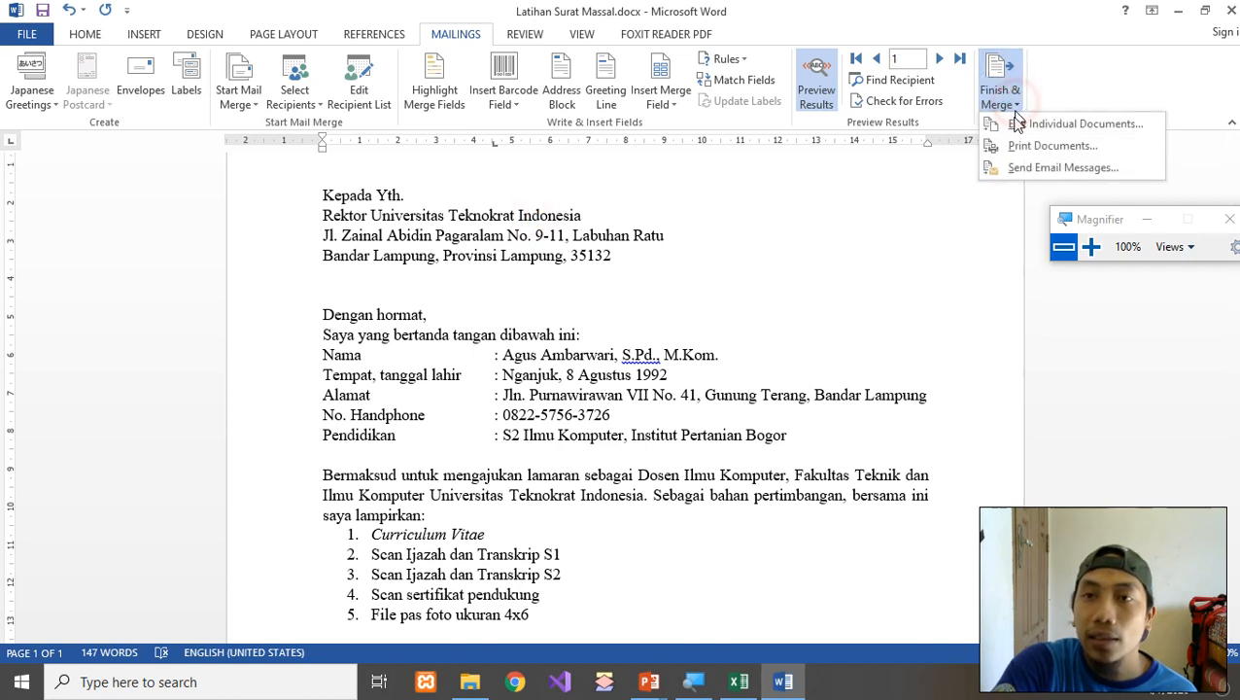
pyautogui.click(1017, 147)
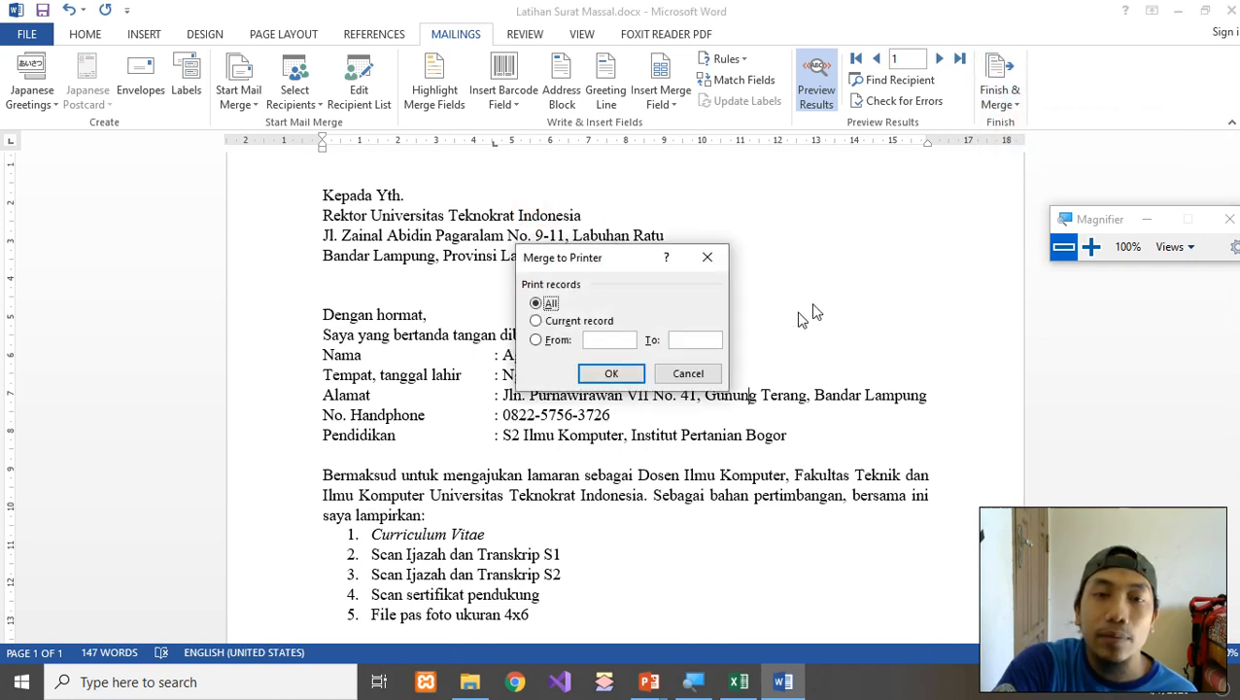
pyautogui.click(552, 320)
pyautogui.click(538, 340)
pyautogui.click(542, 303)
pyautogui.click(688, 373)
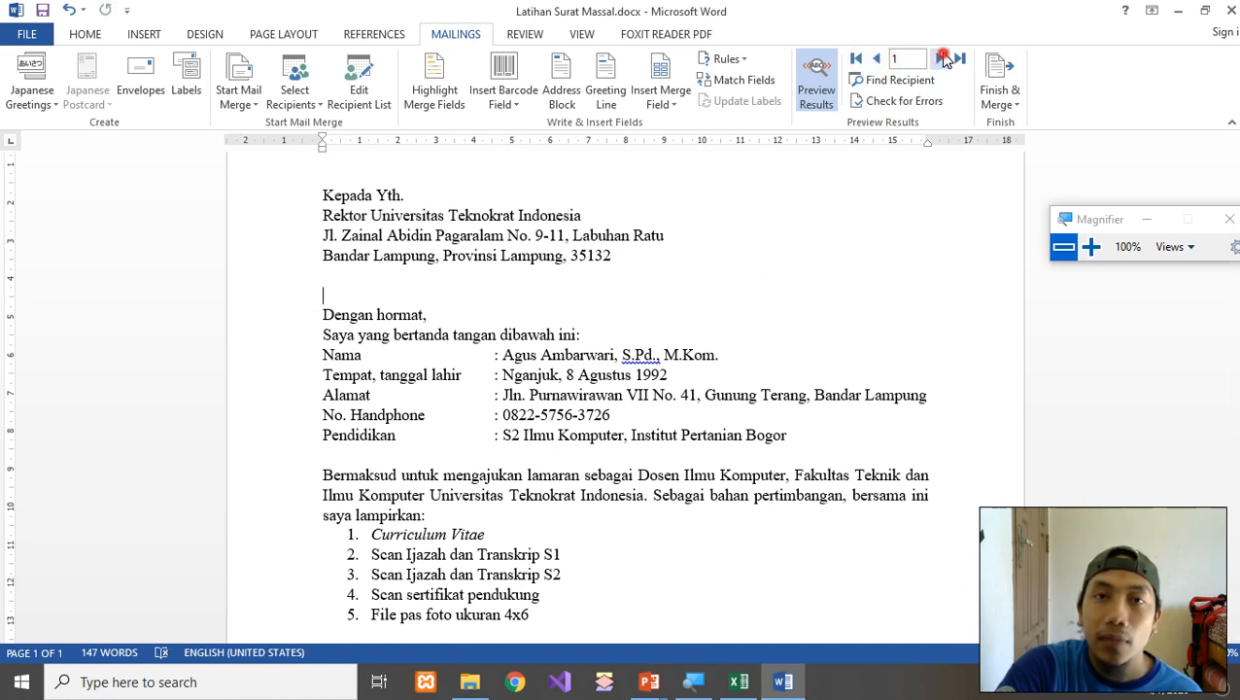
# - Preview record 2 and compare its street address with the data in tujuan surat.xlsx in Excel, returning to the letter in Word
pyautogui.click(939, 58)
pyautogui.click(471, 222)
pyautogui.click(349, 236)
pyautogui.moveTo(321, 235); pyautogui.dragTo(457, 235)
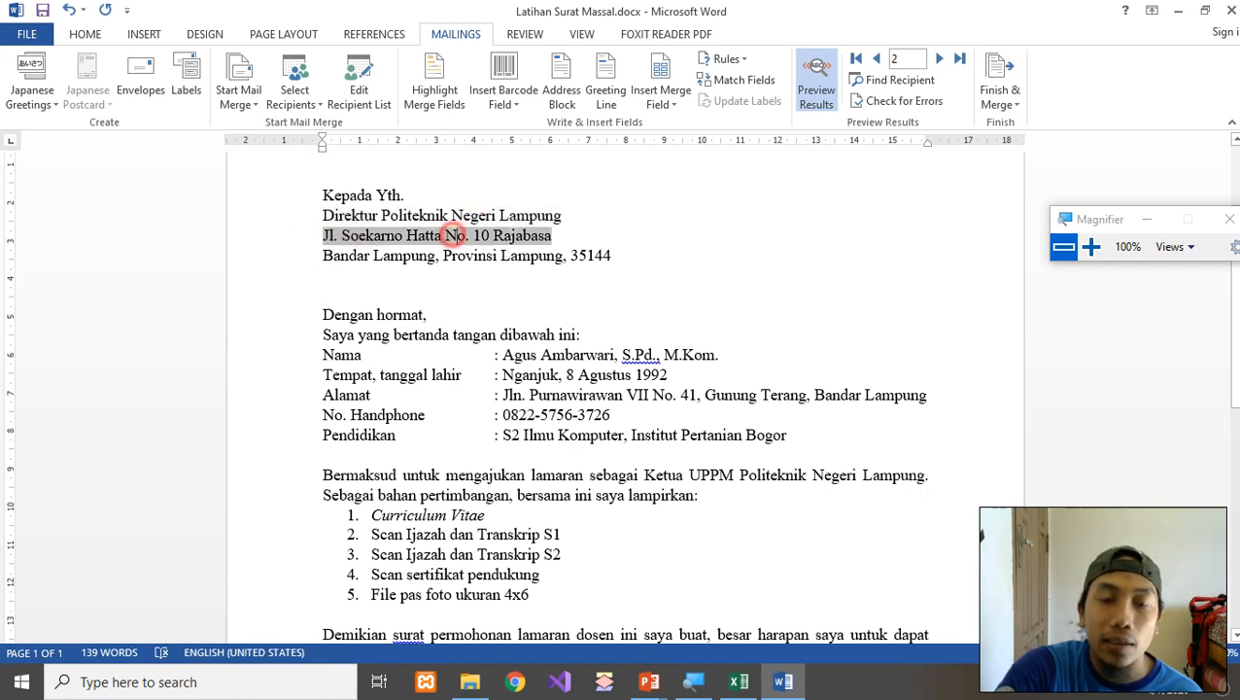
pyautogui.click(738, 682)
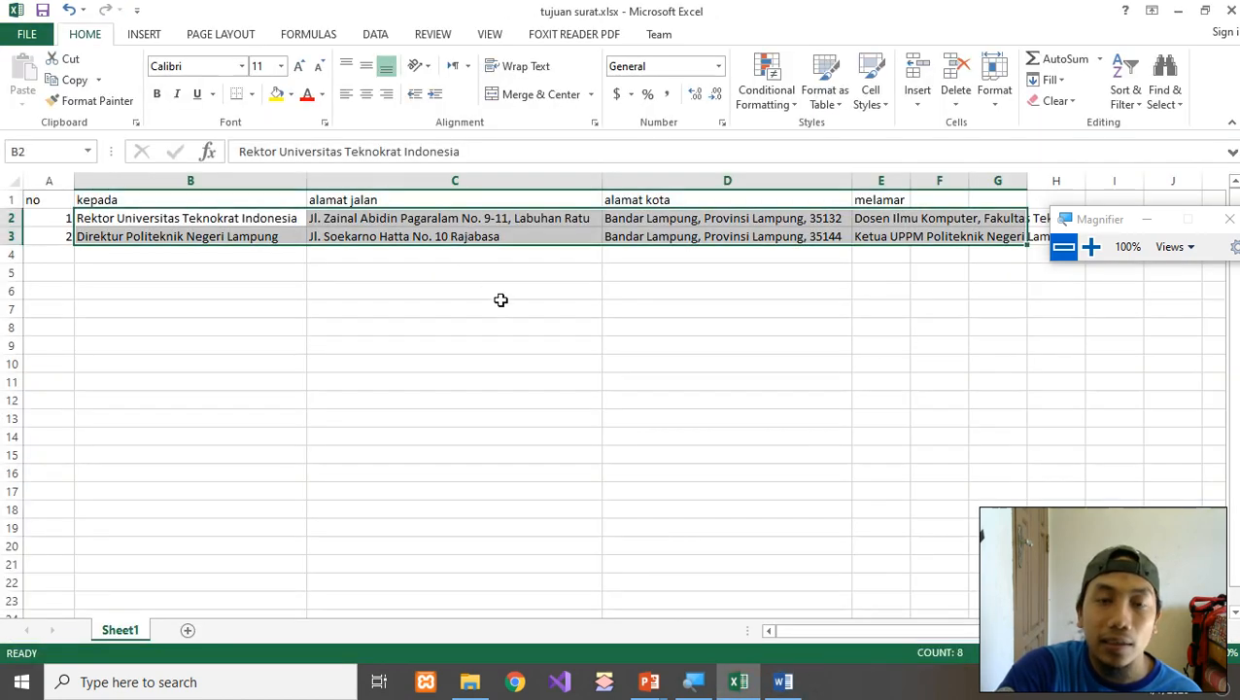
pyautogui.click(783, 681)
pyautogui.click(664, 354)
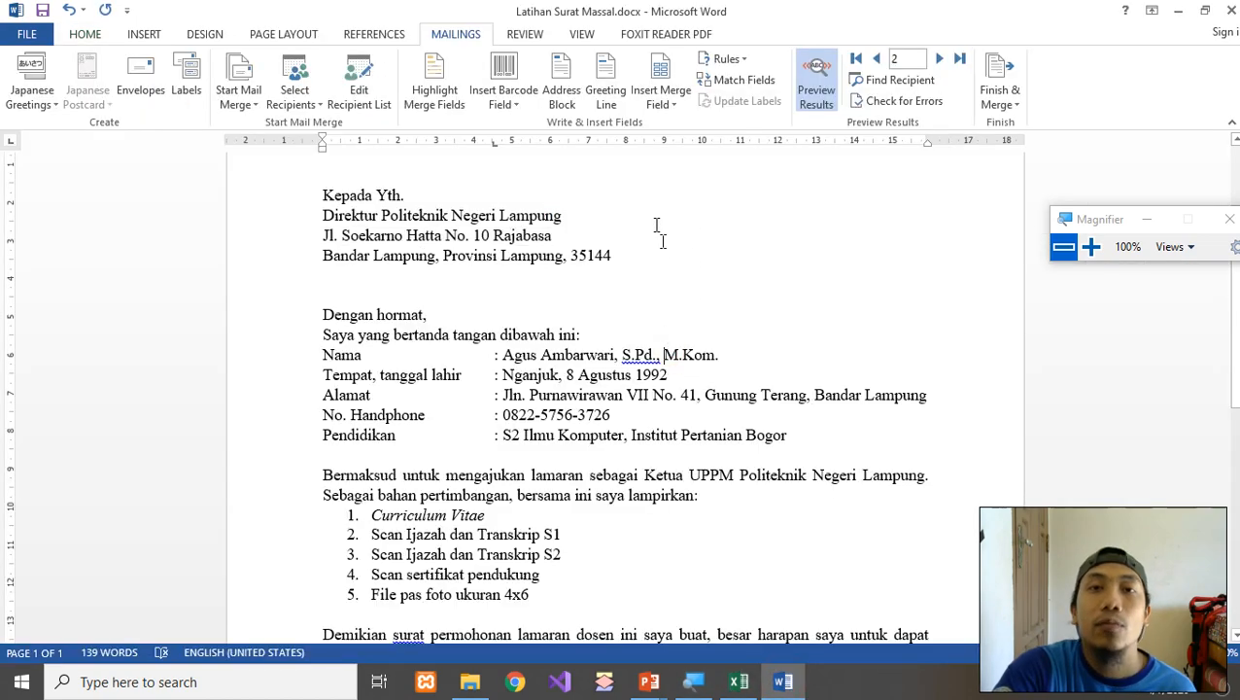
pyautogui.click(535, 237)
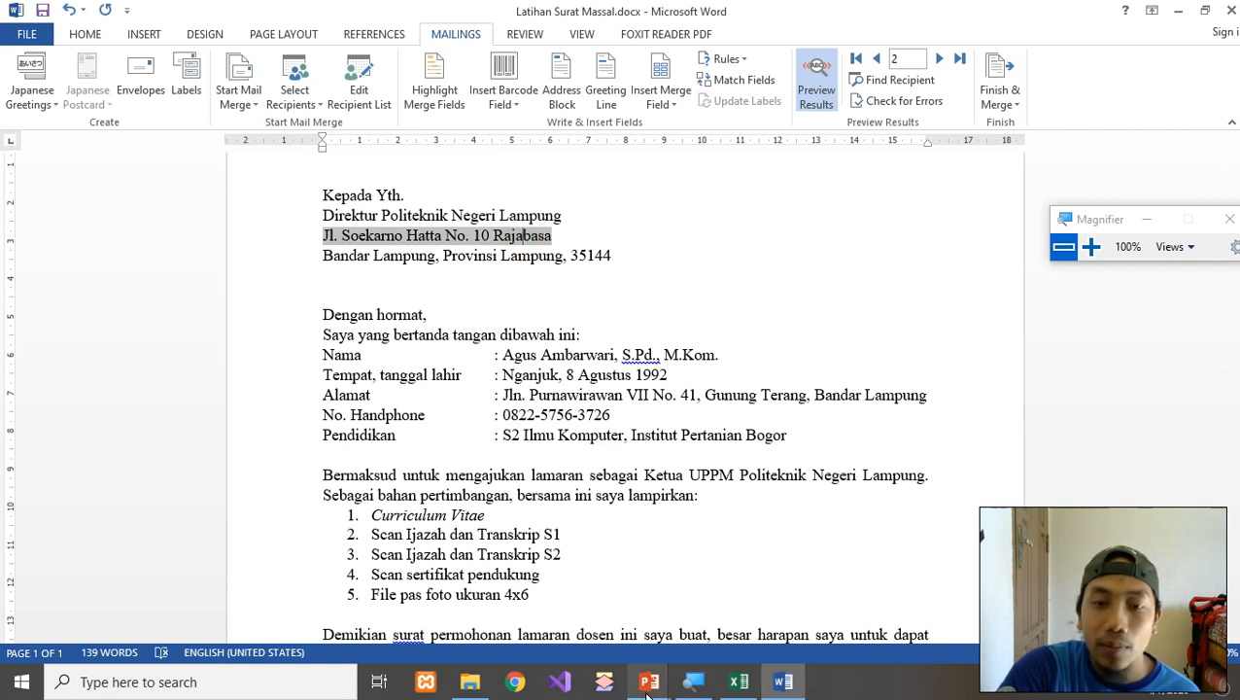
# - Switch to the PowerPoint slide show displaying the Agenda 4 slide
pyautogui.moveTo(648, 692)
pyautogui.click(714, 609)
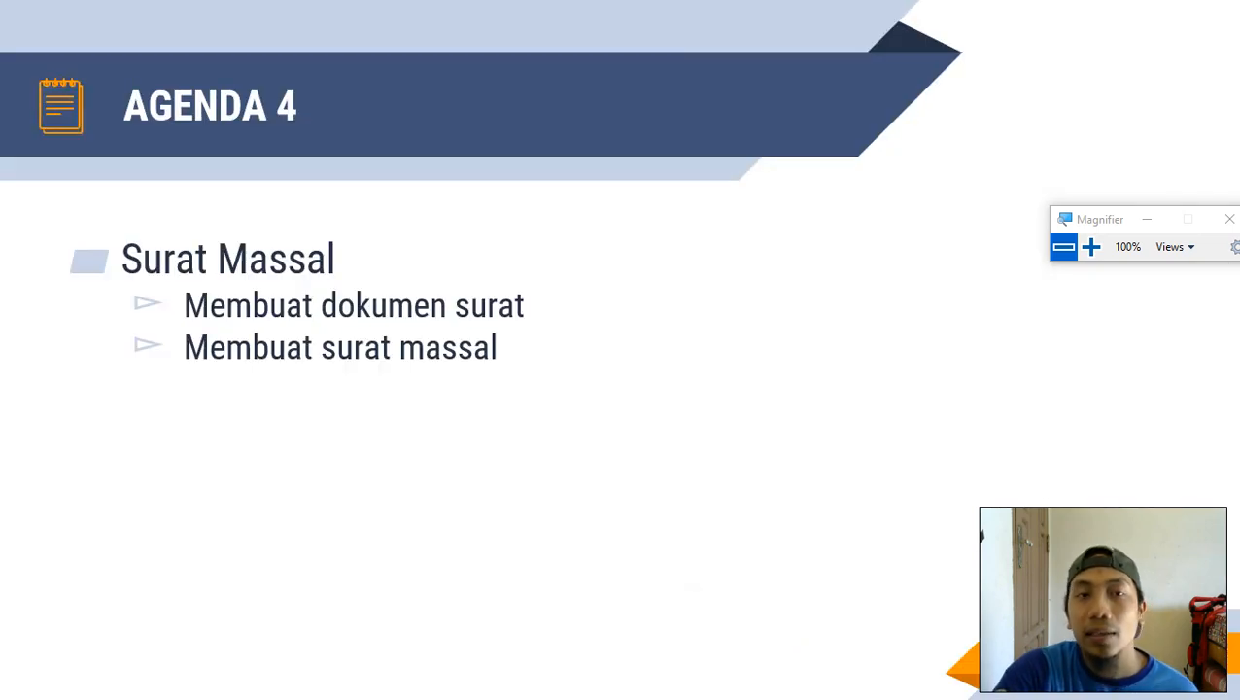